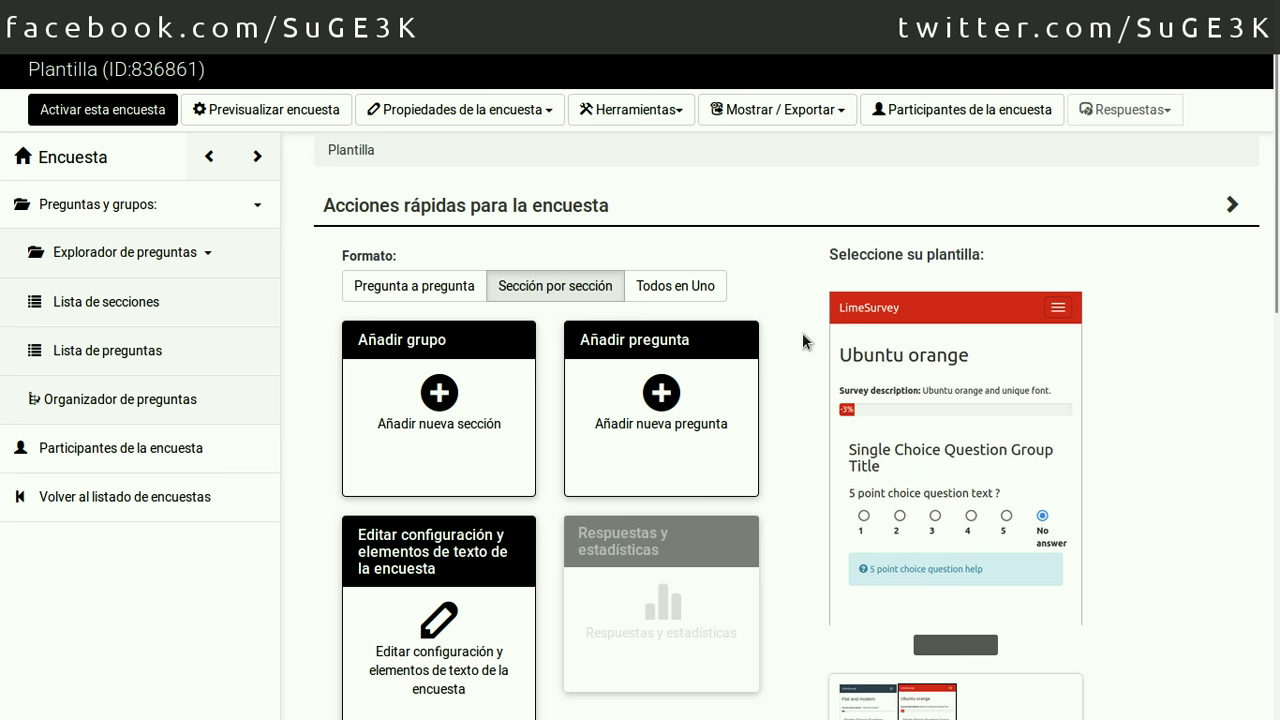
Add a new question to the survey with the code A6 and the question text "Edad:"
{"action": "left_click", "coordinate": [659, 393]}
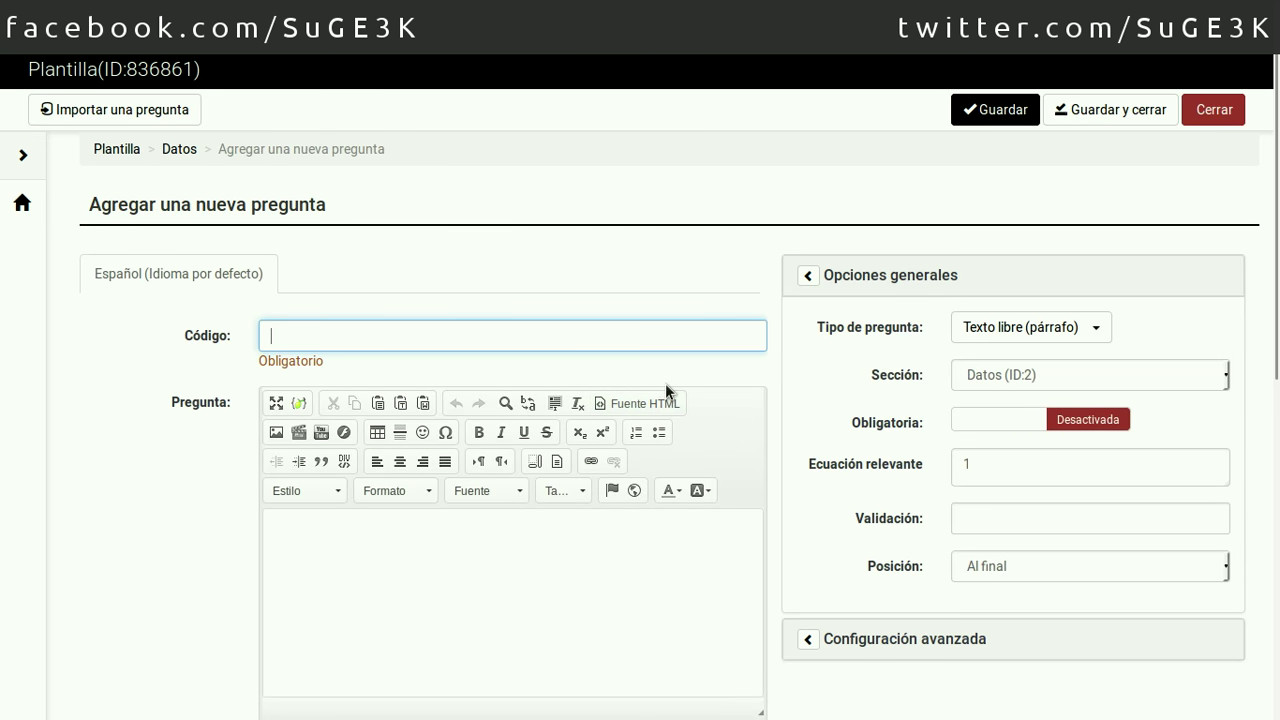
{"action": "type", "text": "A"}
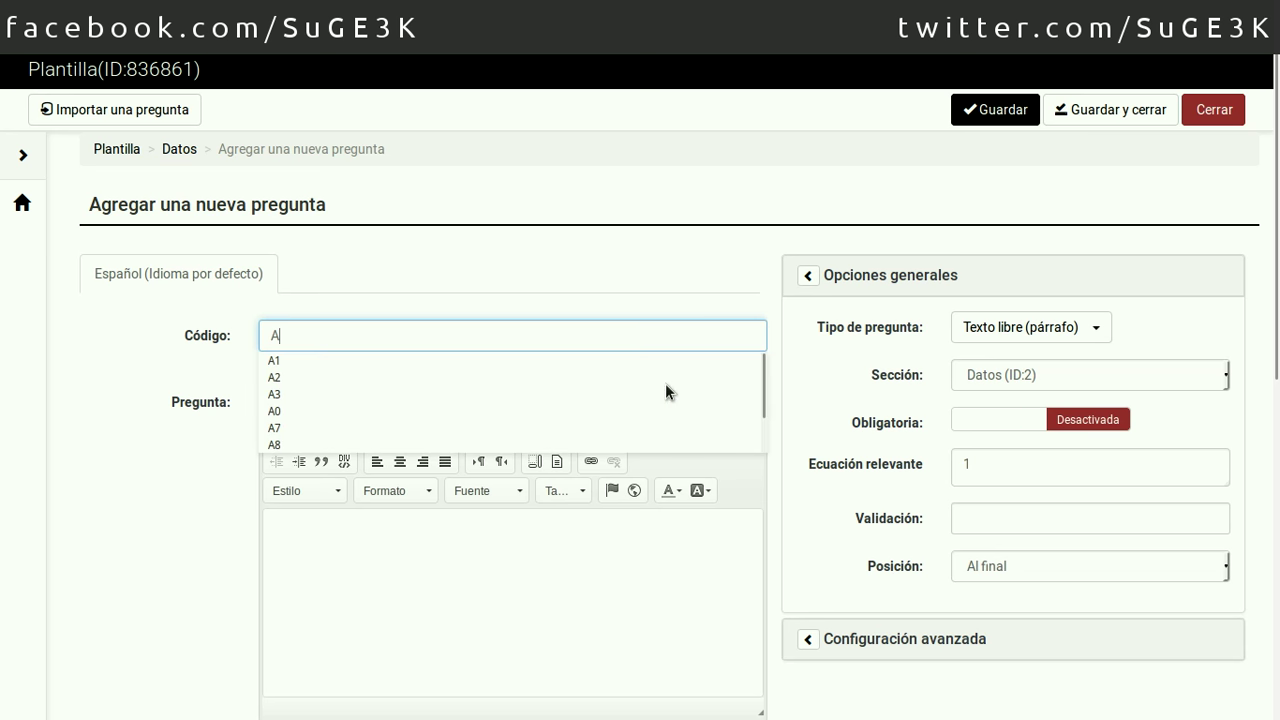
{"action": "type", "text": "6"}
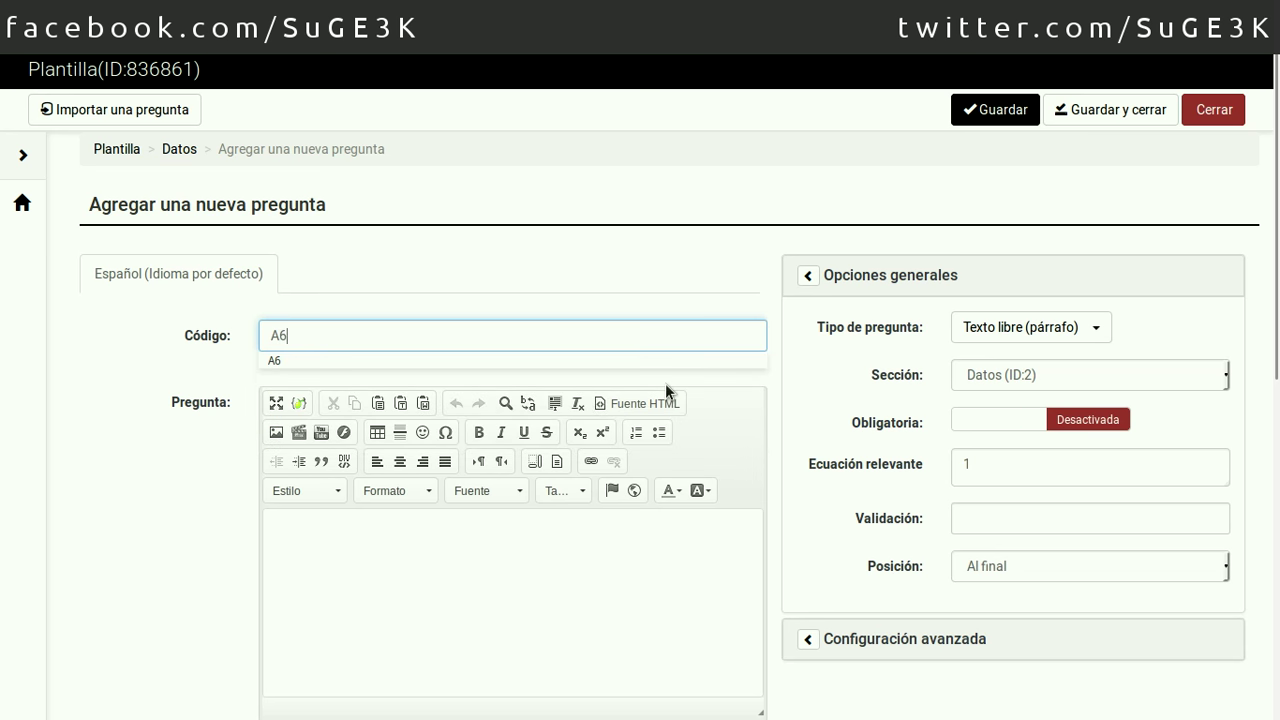
{"action": "left_click", "coordinate": [509, 588]}
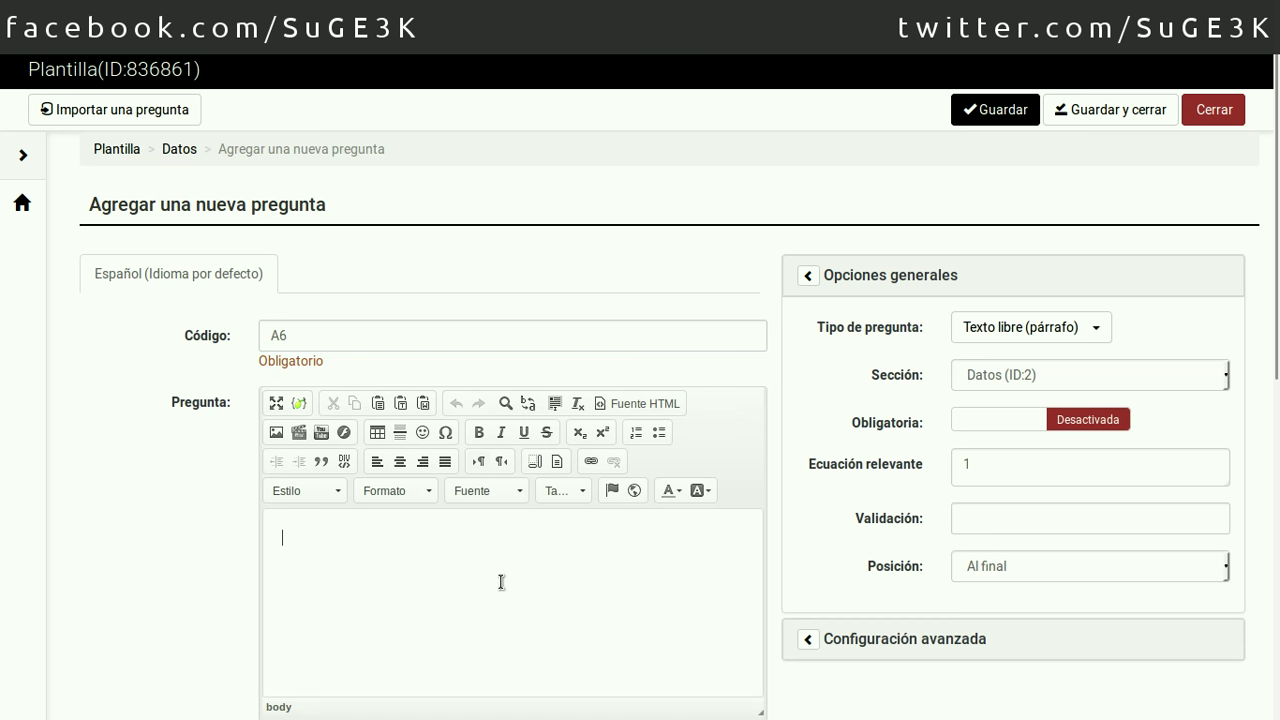
{"action": "type", "text": "Edad:"}
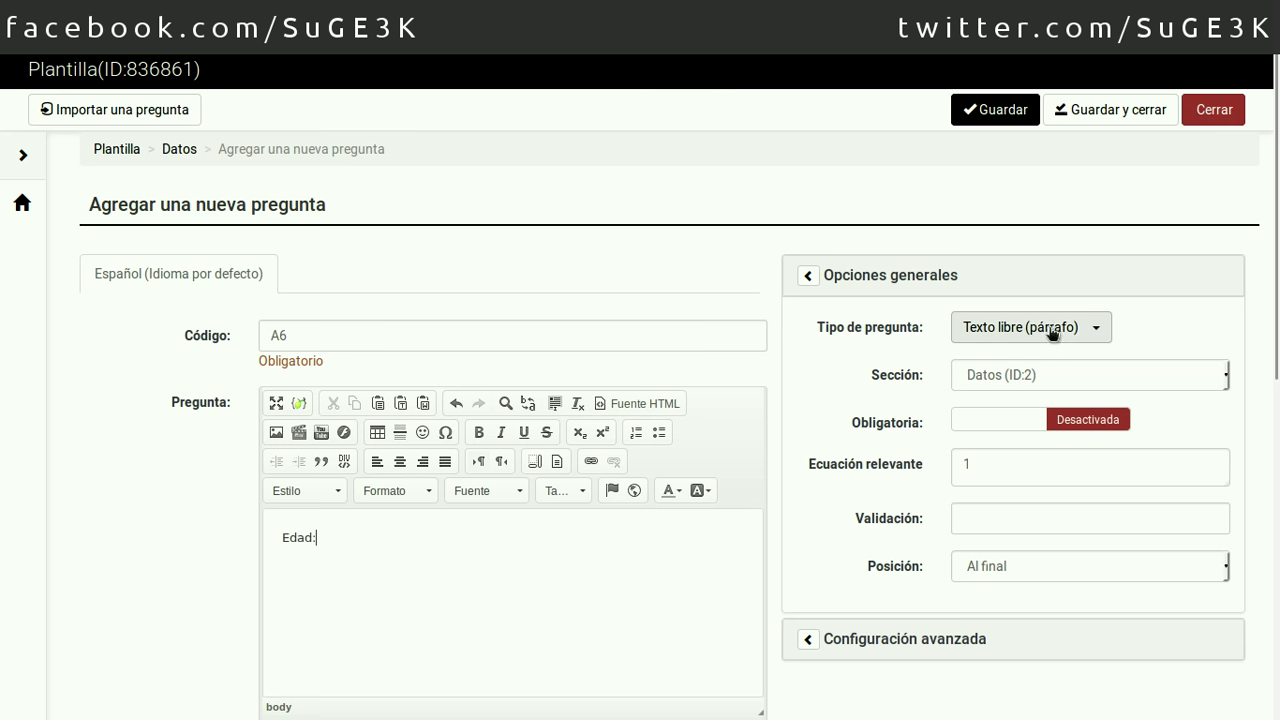
Make the age question mandatory and set its question type to Entrada Numérica
{"action": "left_click", "coordinate": [1004, 419]}
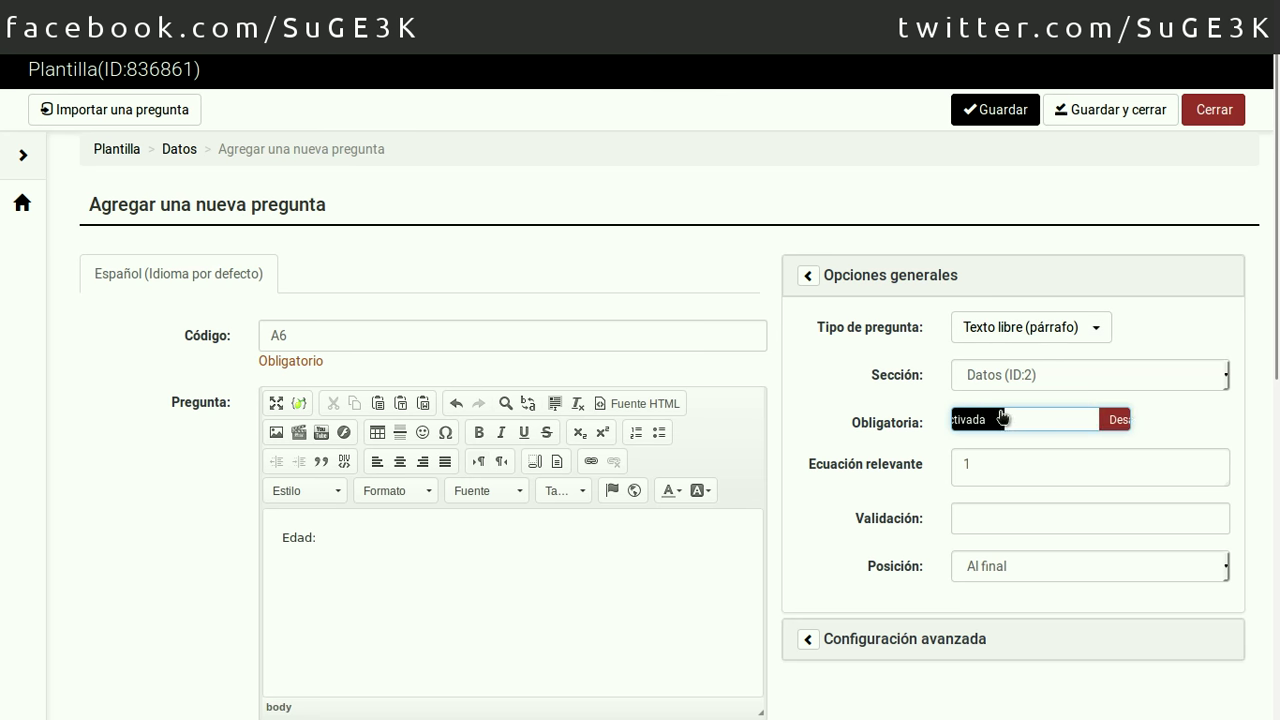
{"action": "left_click", "coordinate": [1017, 333]}
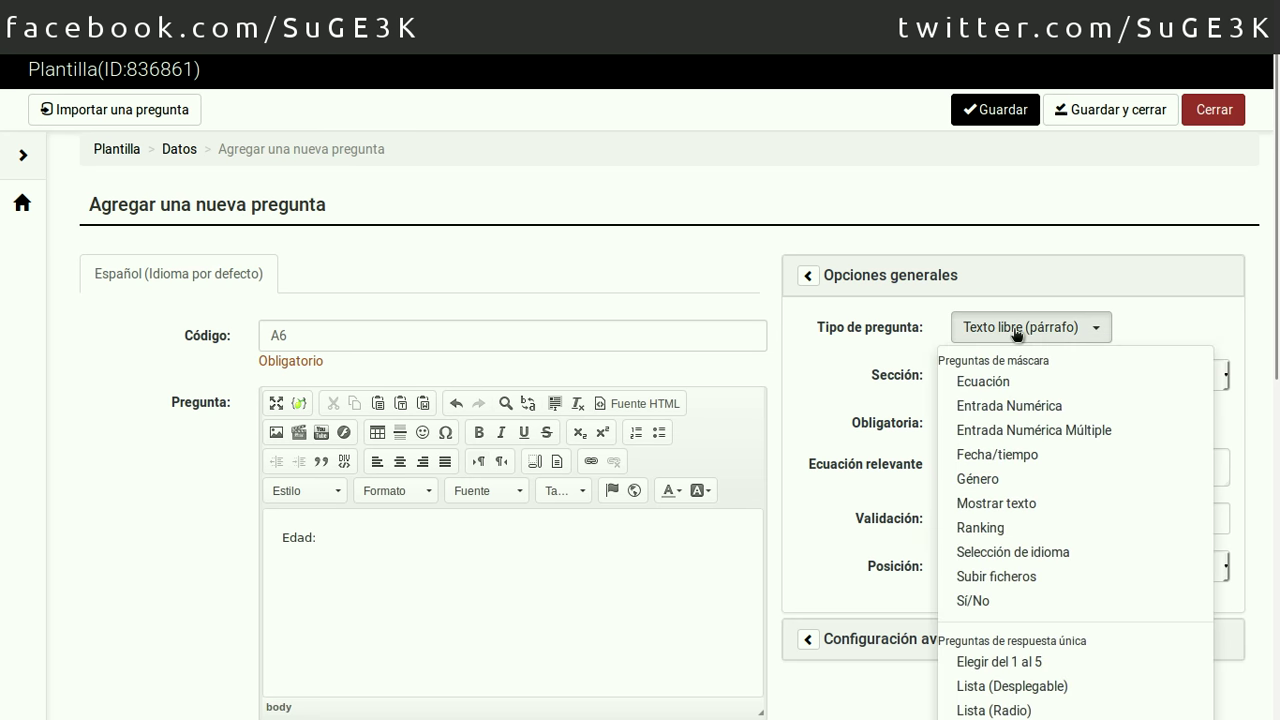
{"action": "left_click", "coordinate": [1003, 405]}
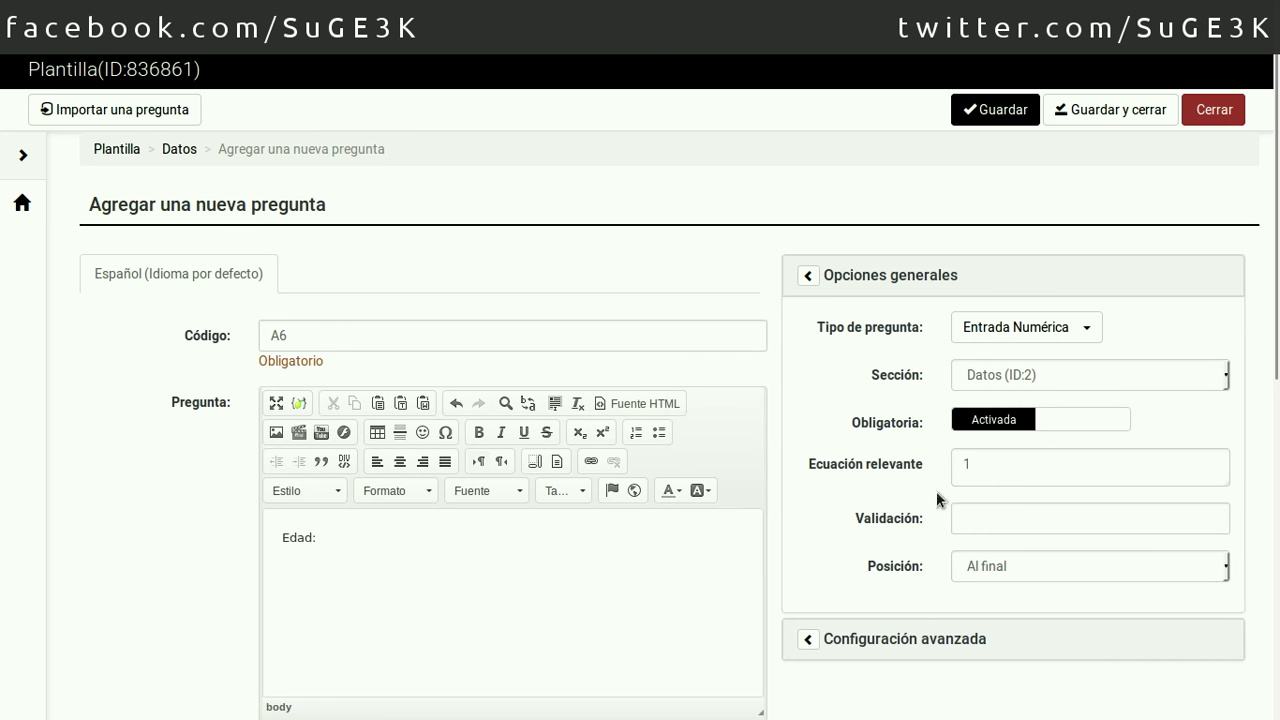
Restrict the age question's answers to whole numbers in its advanced configuration
{"action": "scroll", "coordinate": [923, 511], "scroll_direction": "down", "scroll_amount": 3}
{"action": "left_click", "coordinate": [929, 436]}
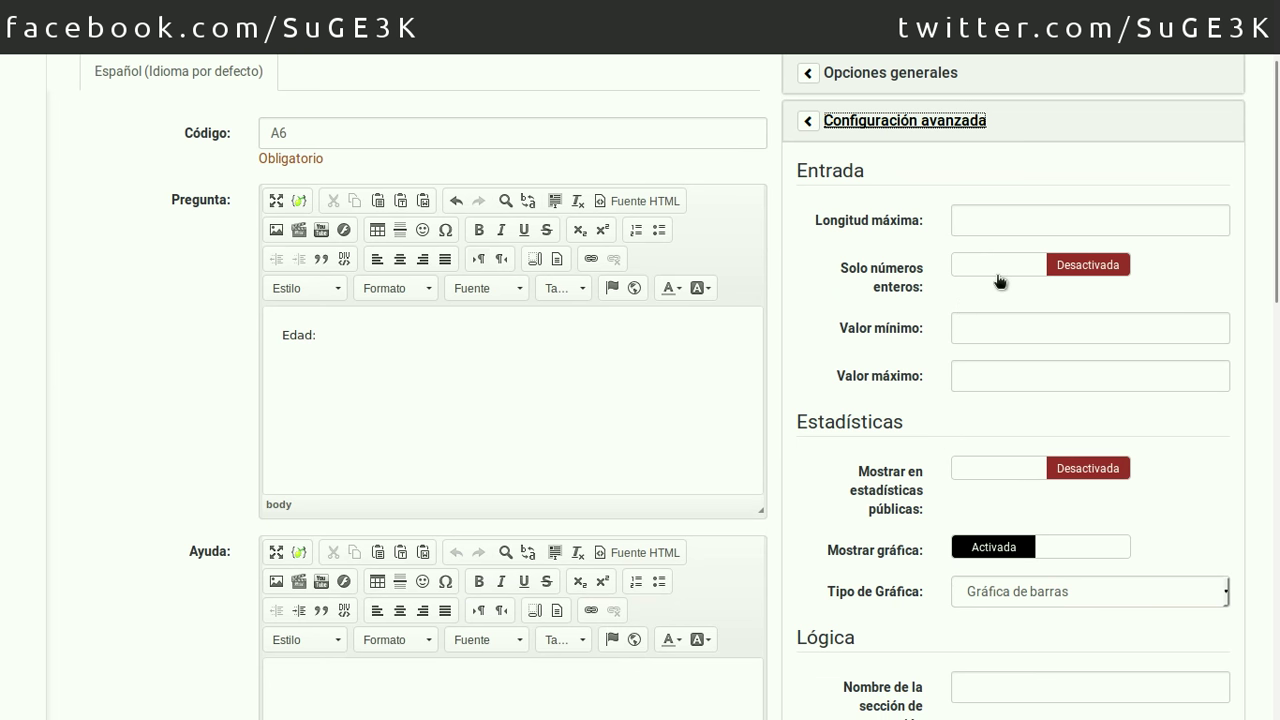
{"action": "left_click_drag", "start_coordinate": [1000, 281], "coordinate": [1071, 271]}
{"action": "left_click", "coordinate": [1071, 270]}
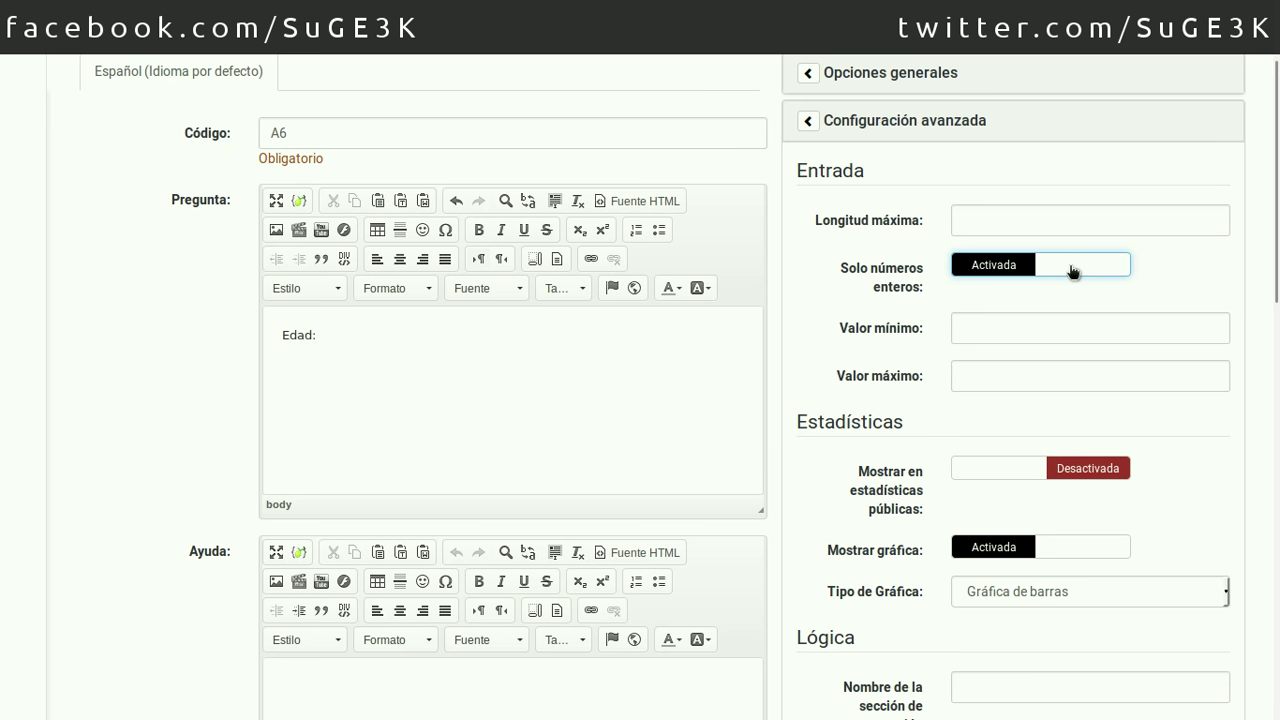
Limit the age answer to a maximum value of 150 and a minimum value of 15
{"action": "left_click", "coordinate": [977, 378]}
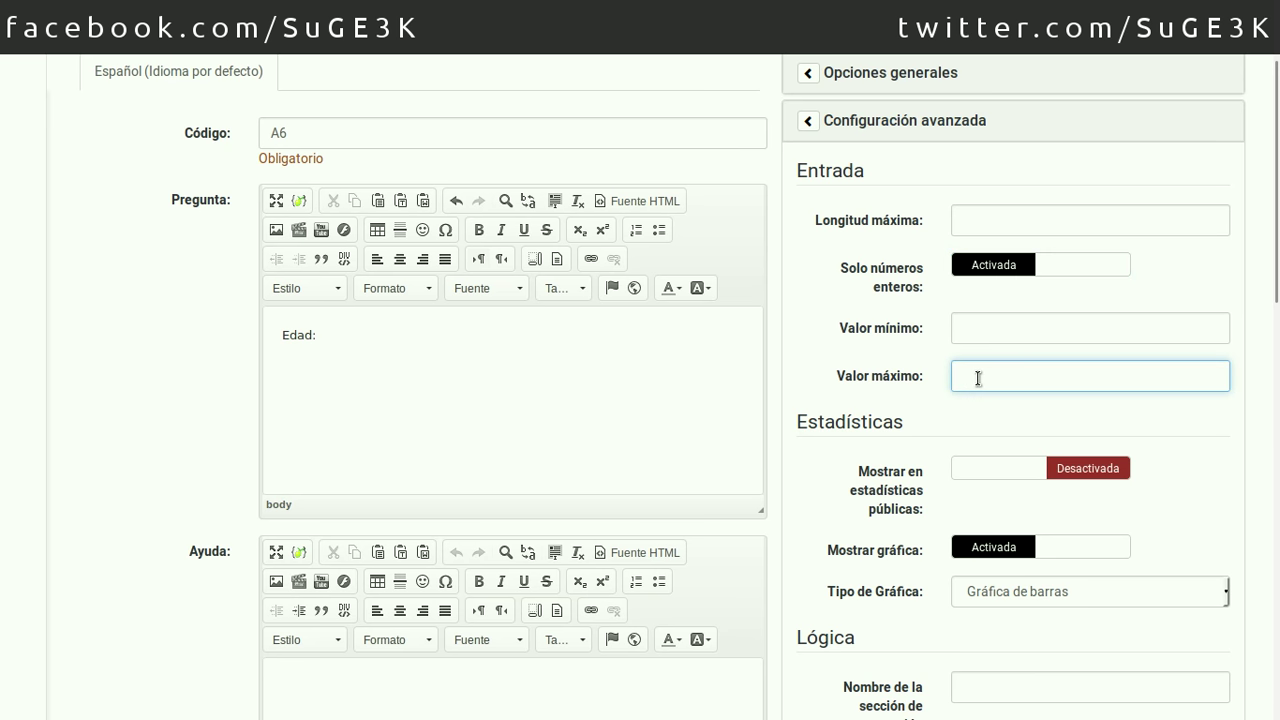
{"action": "type", "text": "150"}
{"action": "left_click", "coordinate": [977, 412]}
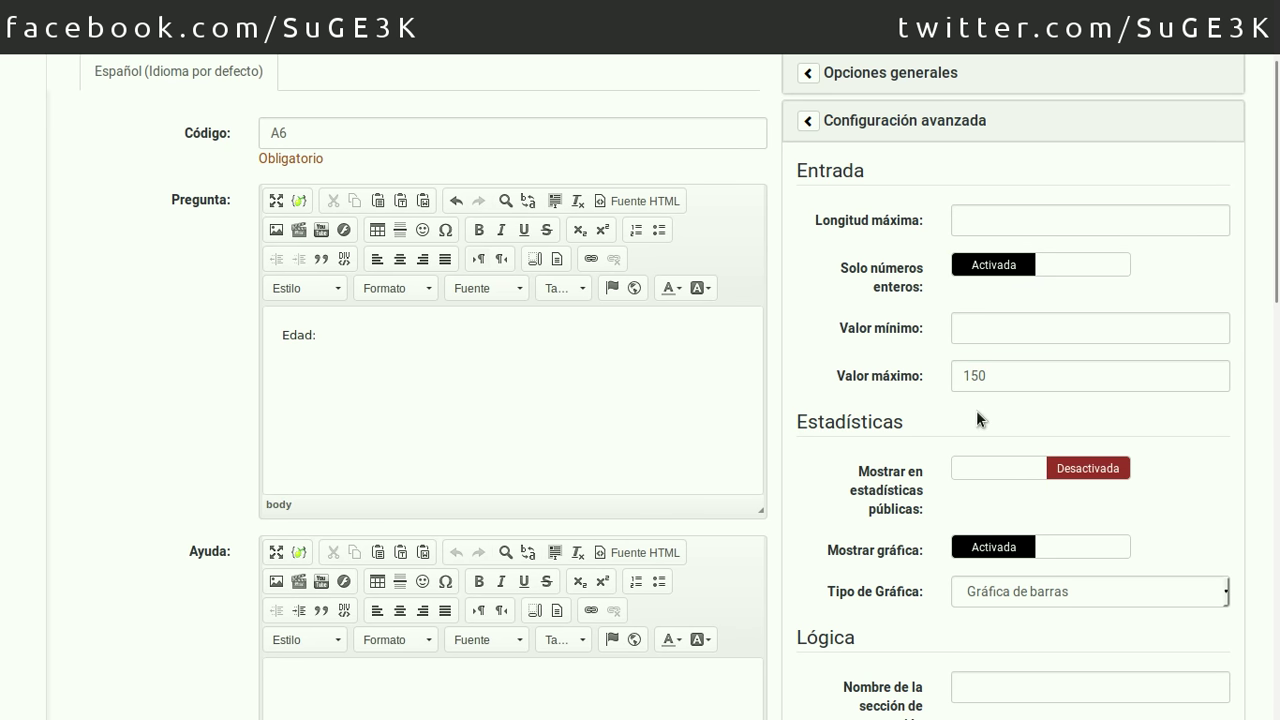
{"action": "left_click", "coordinate": [1010, 331]}
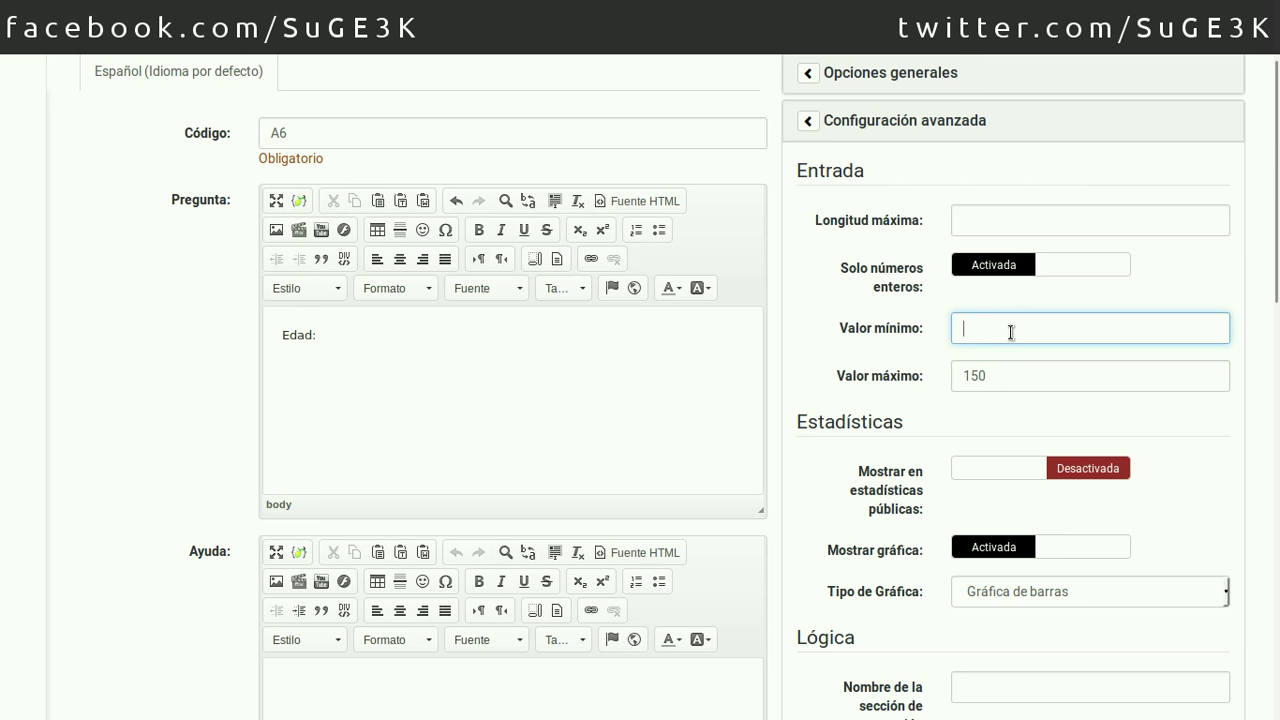
{"action": "type", "text": "15"}
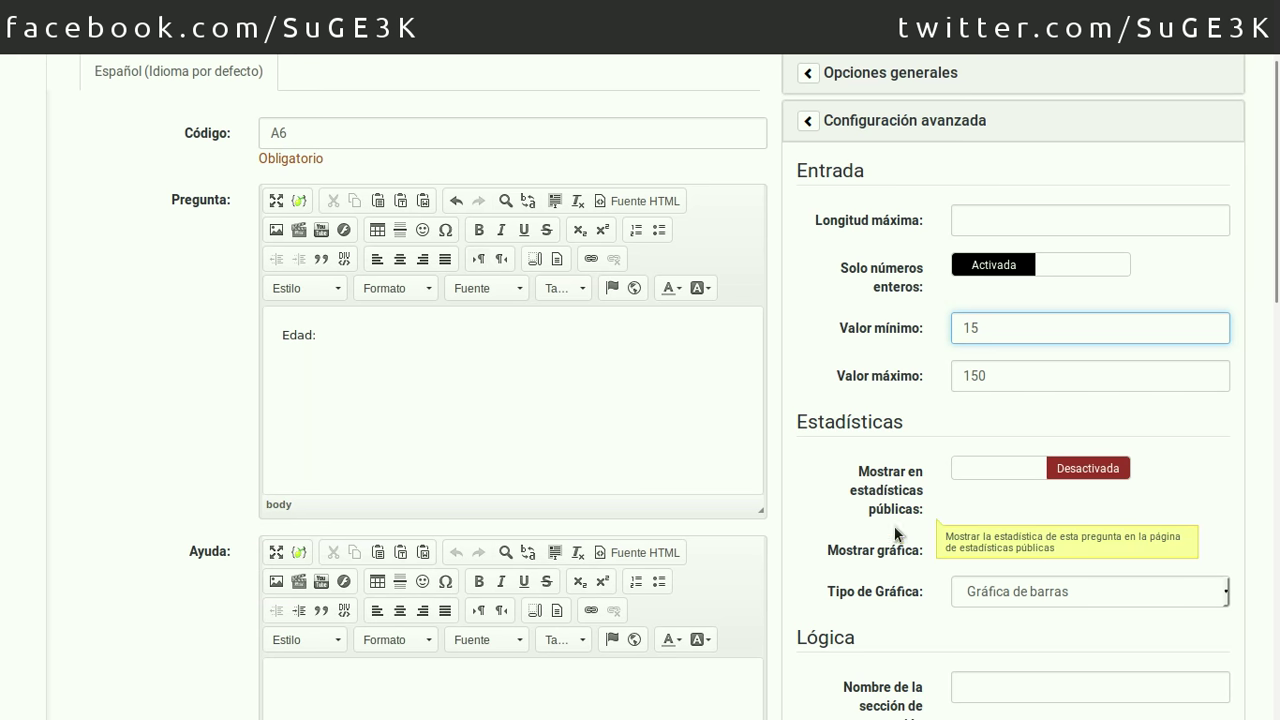
Review the age question's remaining statistics, logic, display and other advanced options, and save the question
{"action": "left_click", "coordinate": [1016, 600]}
{"action": "left_click", "coordinate": [1016, 600]}
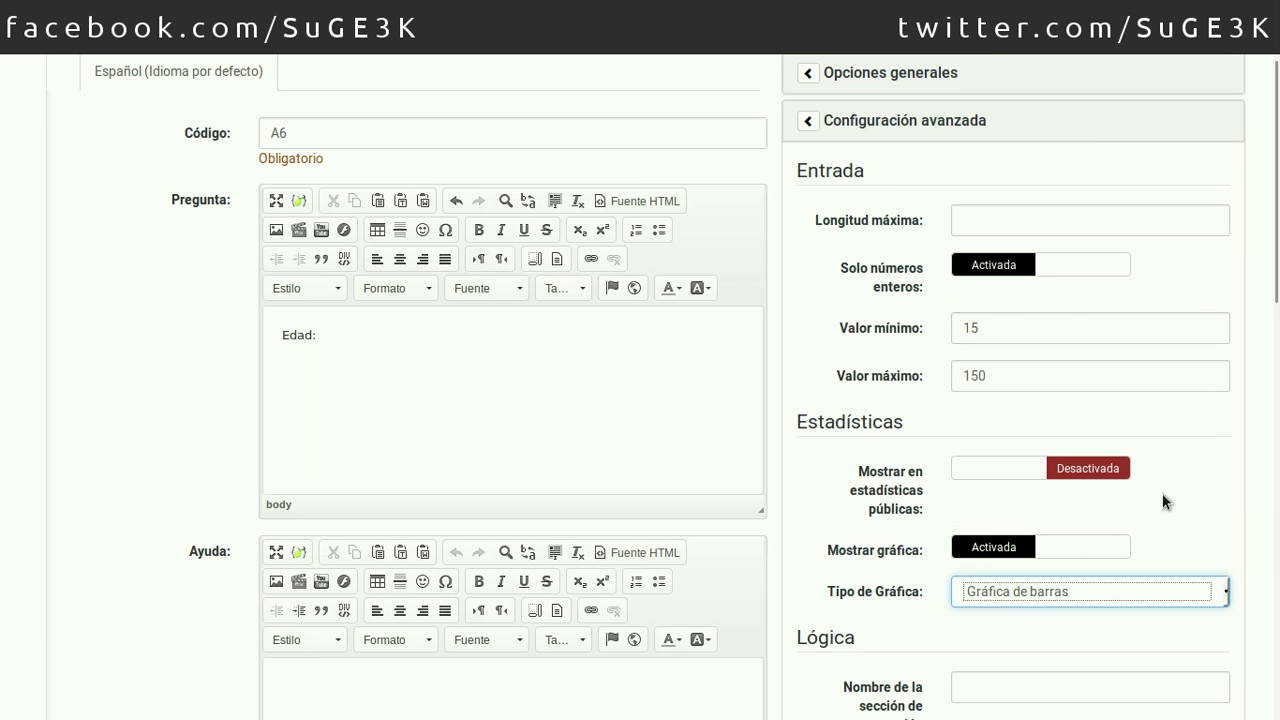
{"action": "scroll", "coordinate": [1162, 493], "scroll_direction": "down", "scroll_amount": 2}
{"action": "scroll", "coordinate": [1162, 493], "scroll_direction": "down", "scroll_amount": 4}
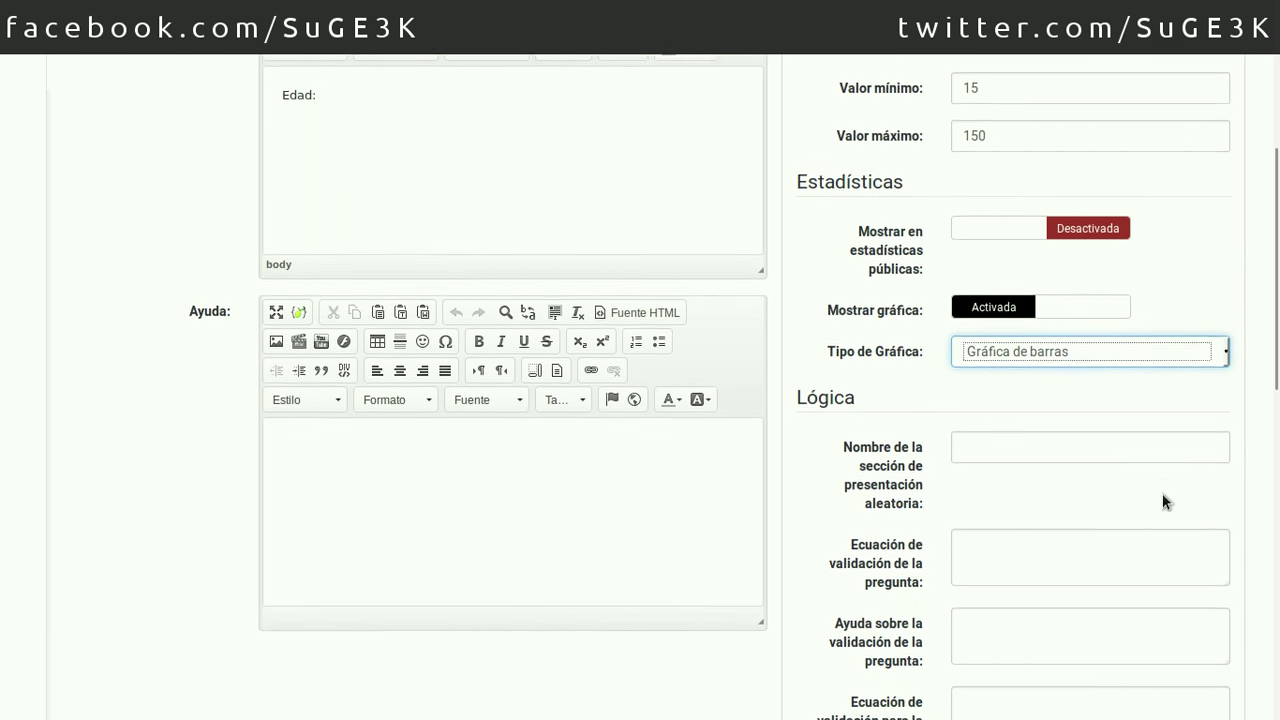
{"action": "scroll", "coordinate": [1162, 492], "scroll_direction": "down", "scroll_amount": 5}
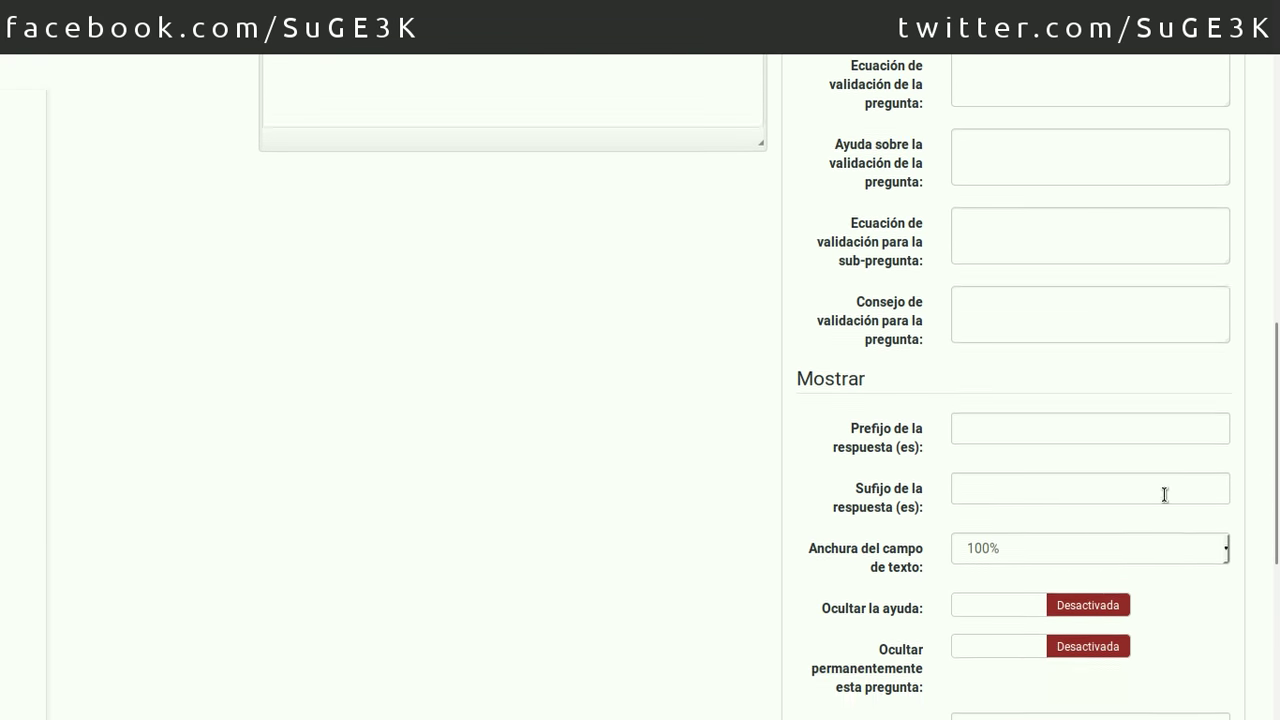
{"action": "scroll", "coordinate": [1162, 492], "scroll_direction": "down", "scroll_amount": 2}
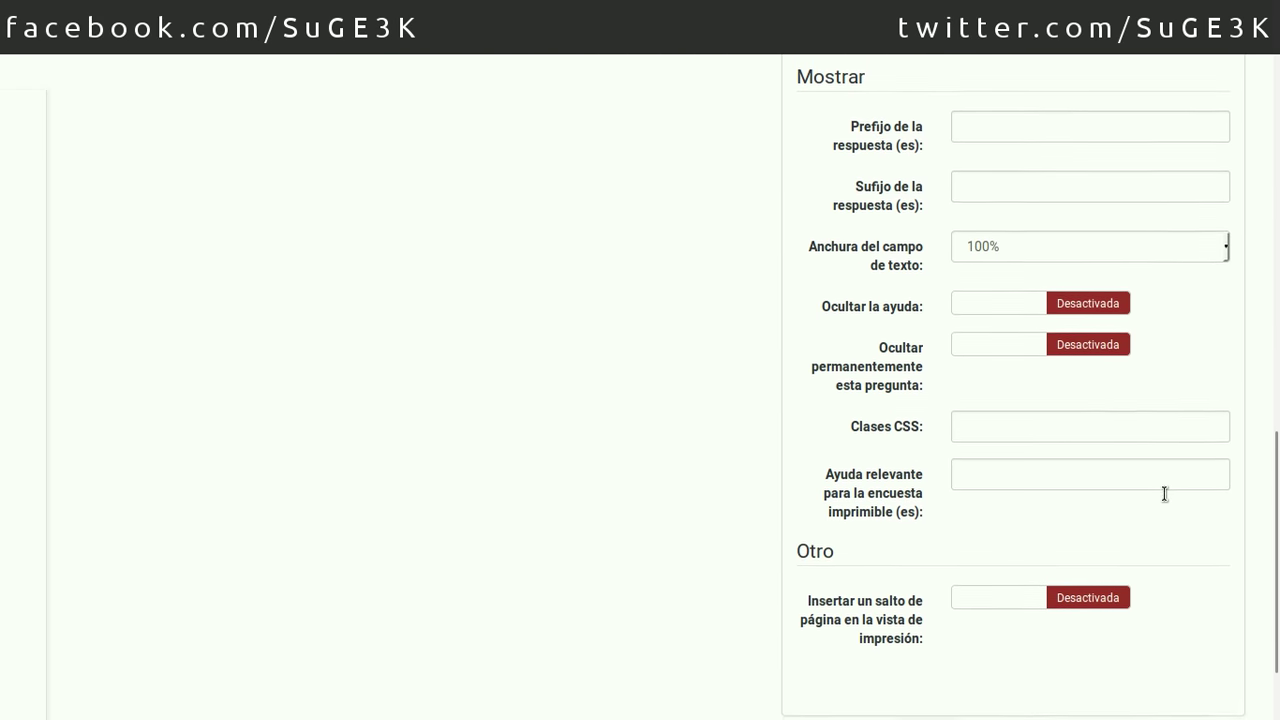
{"action": "scroll", "coordinate": [1162, 492], "scroll_direction": "down", "scroll_amount": 1}
{"action": "scroll", "coordinate": [1164, 493], "scroll_direction": "up", "scroll_amount": 8}
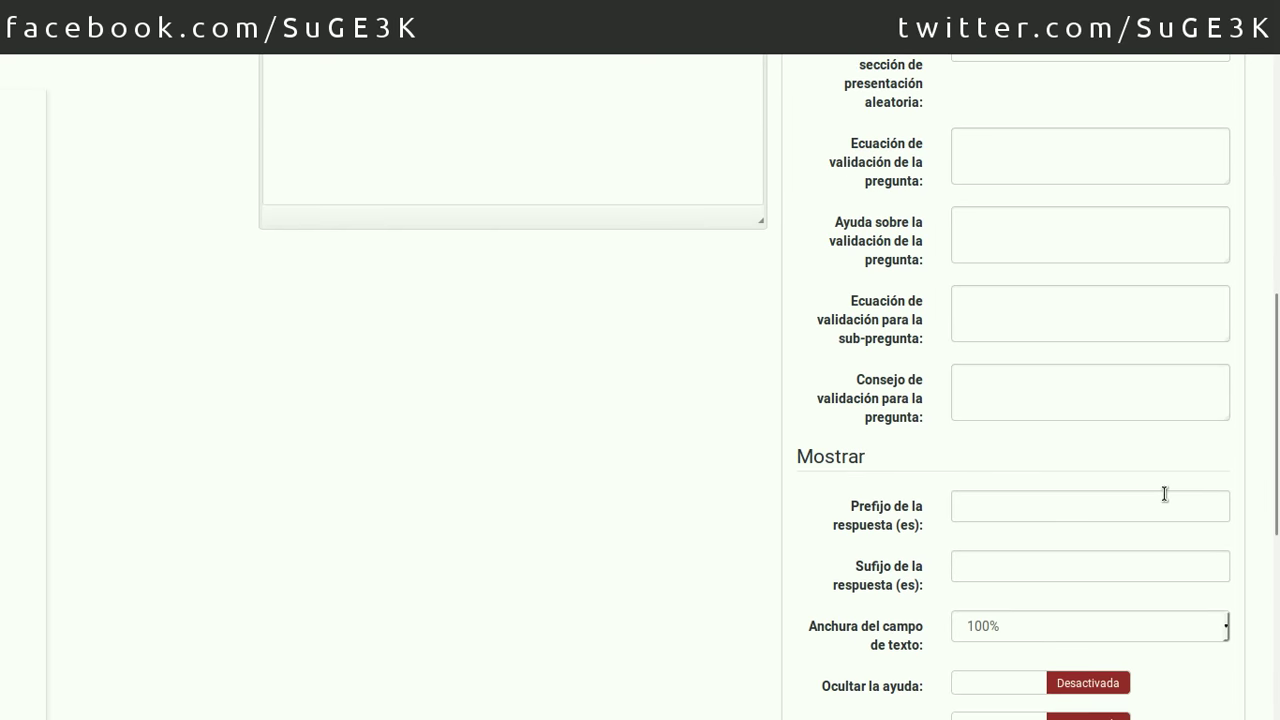
{"action": "scroll", "coordinate": [1164, 492], "scroll_direction": "up", "scroll_amount": 6}
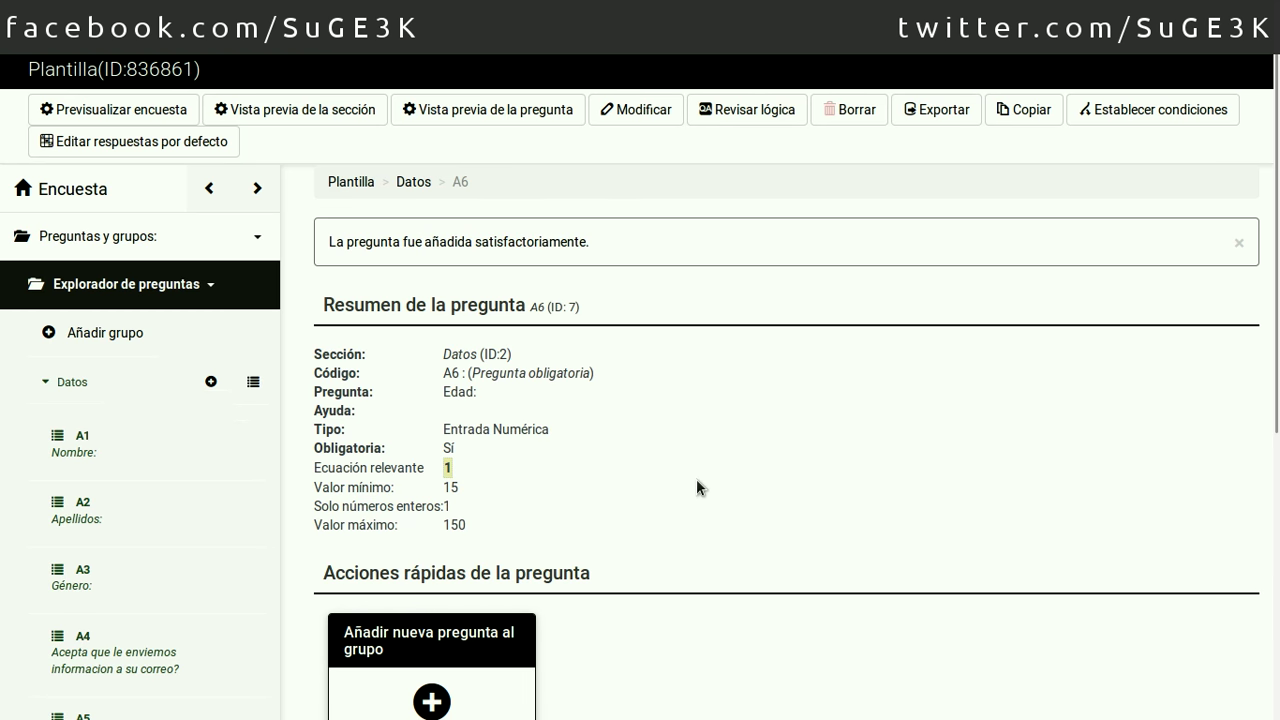
Add another question to the Datos group with the code A7 and the text "Fecha de nacimiento:"
{"action": "scroll", "coordinate": [696, 479], "scroll_direction": "down", "scroll_amount": 2}
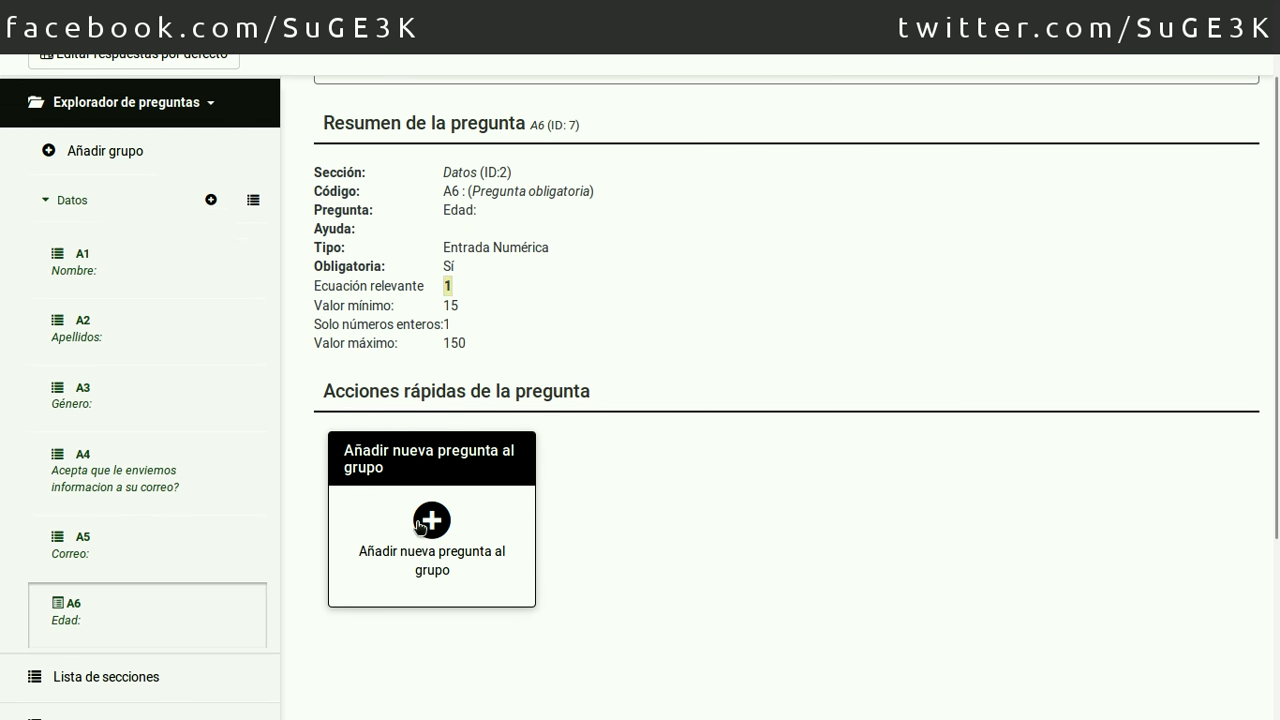
{"action": "left_click", "coordinate": [418, 522]}
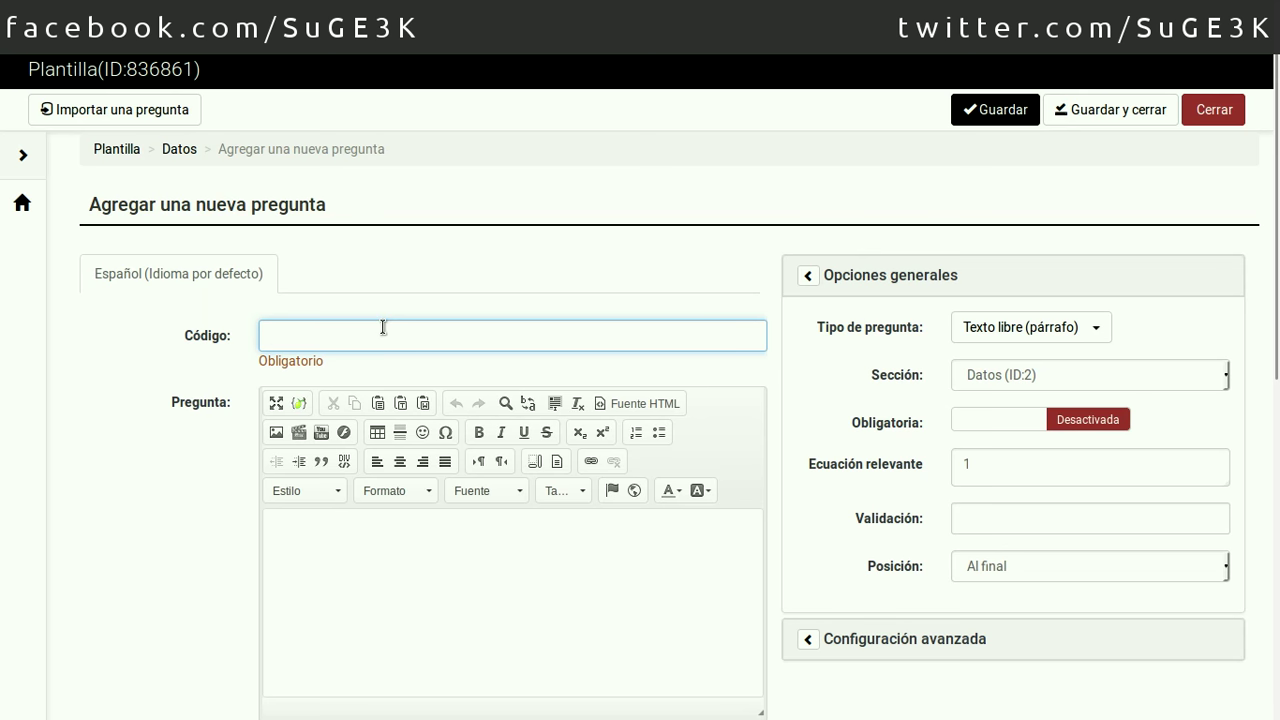
{"action": "type", "text": "A"}
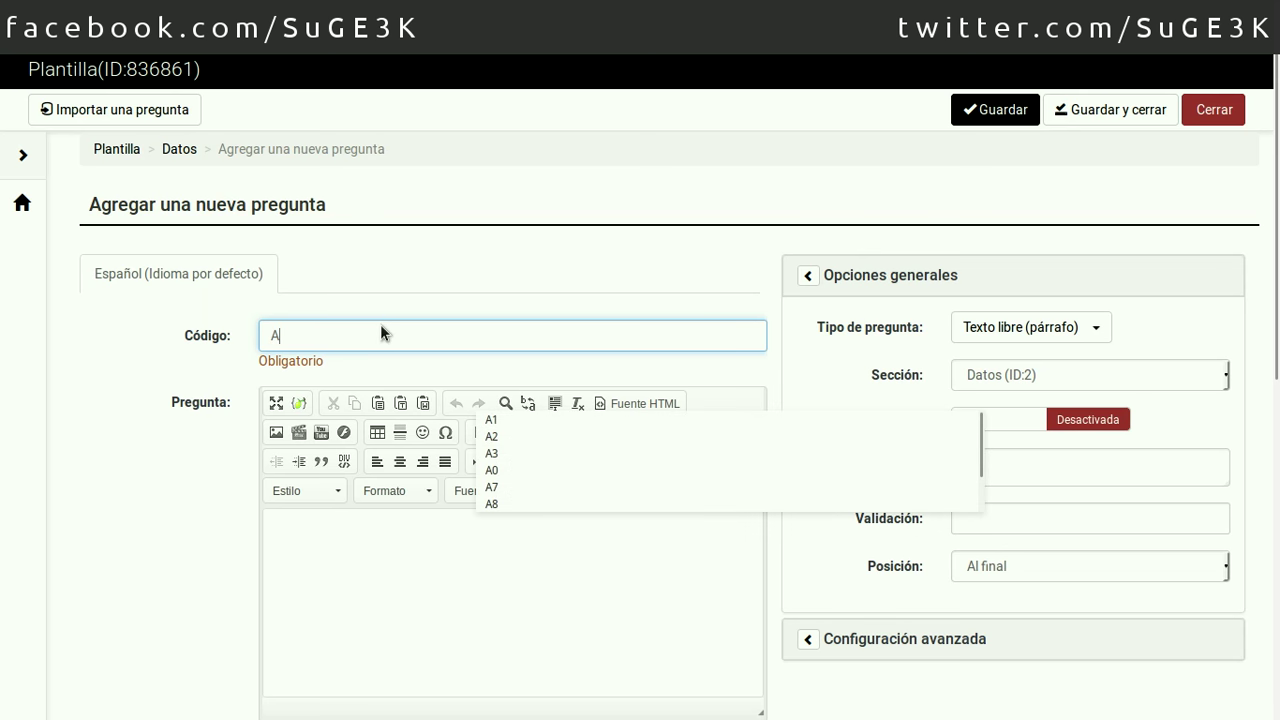
{"action": "type", "text": "7"}
{"action": "left_click", "coordinate": [393, 568]}
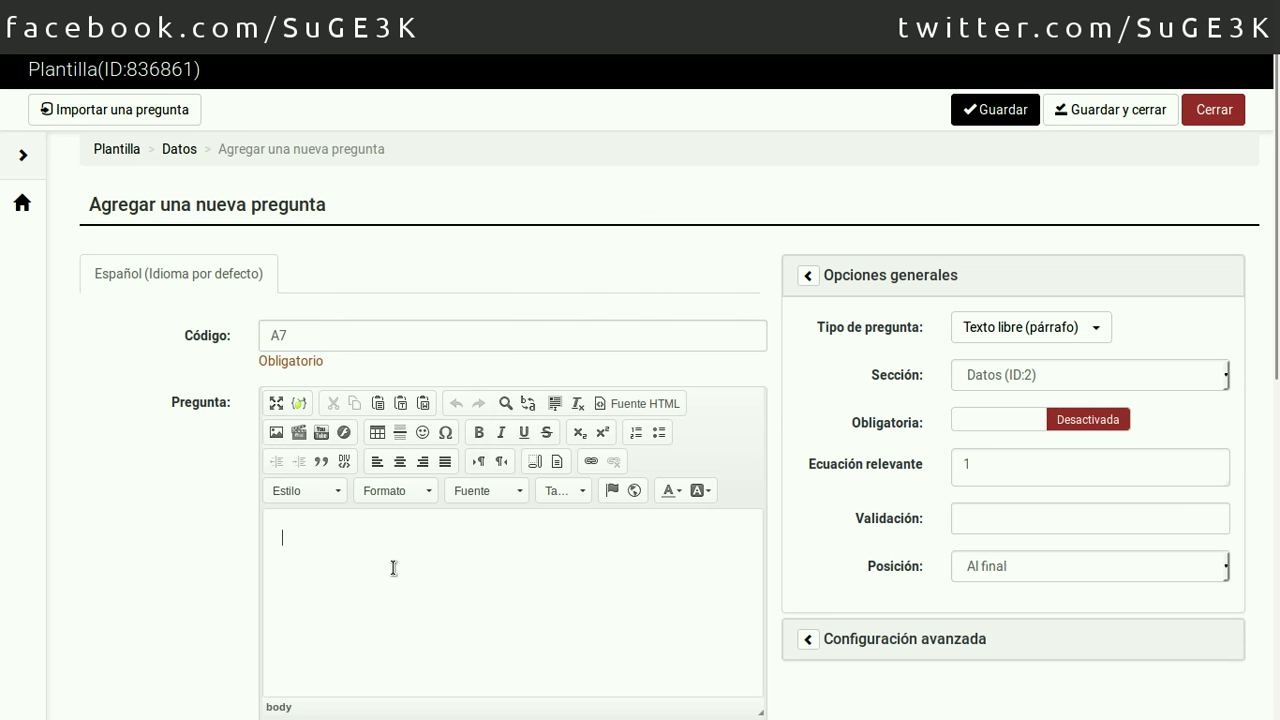
{"action": "type", "text": "Fecha de nacimiento:"}
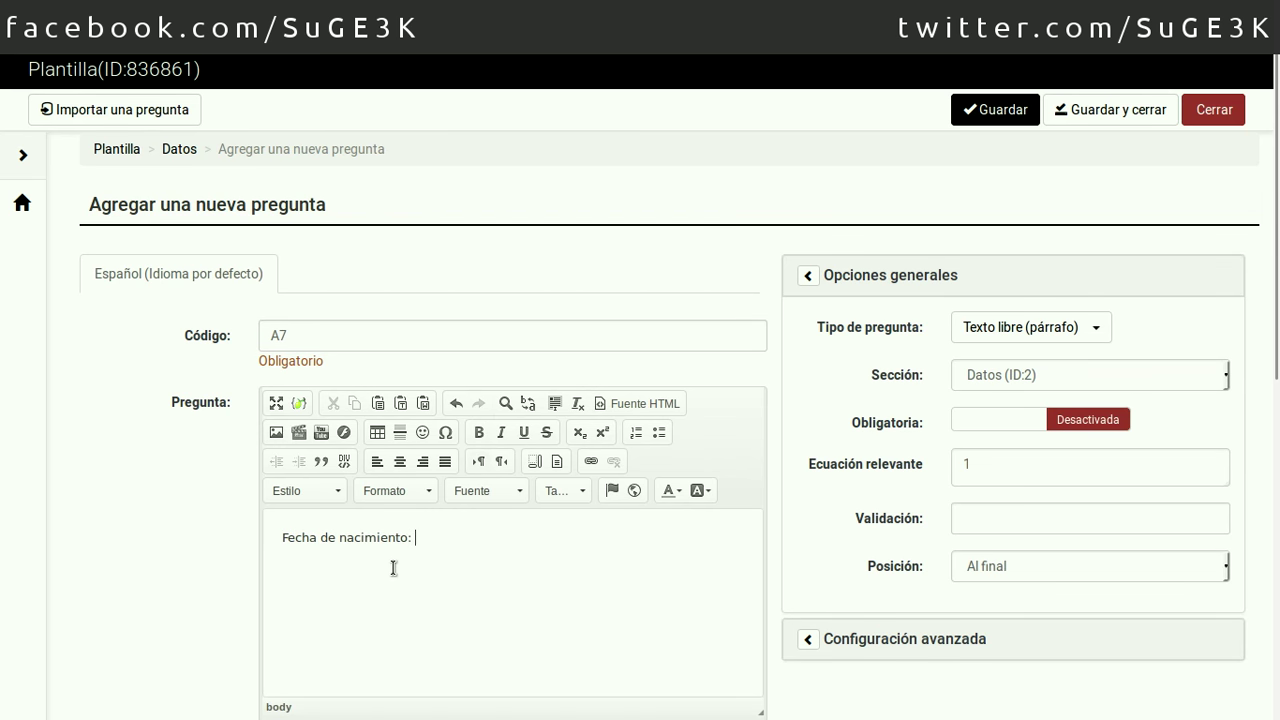
Set the birth date question's type to Fecha/tiempo and make it mandatory
{"action": "left_click", "coordinate": [1089, 330]}
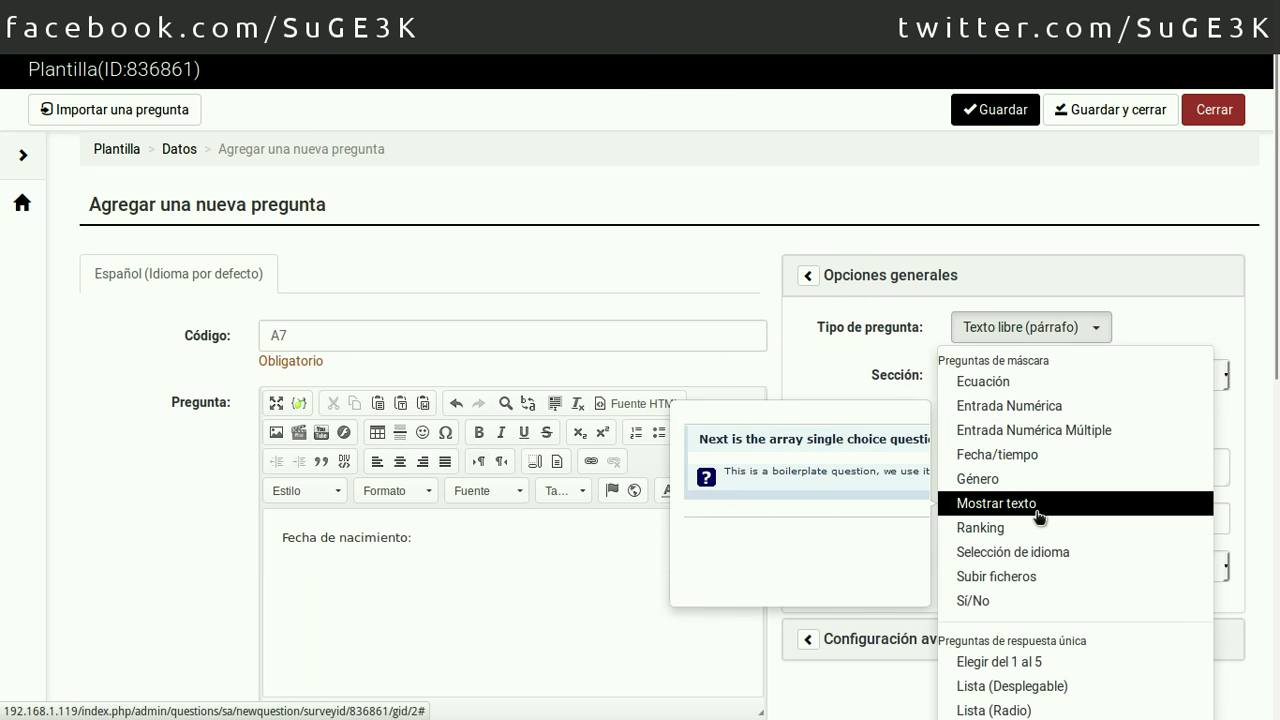
{"action": "left_click", "coordinate": [1049, 458]}
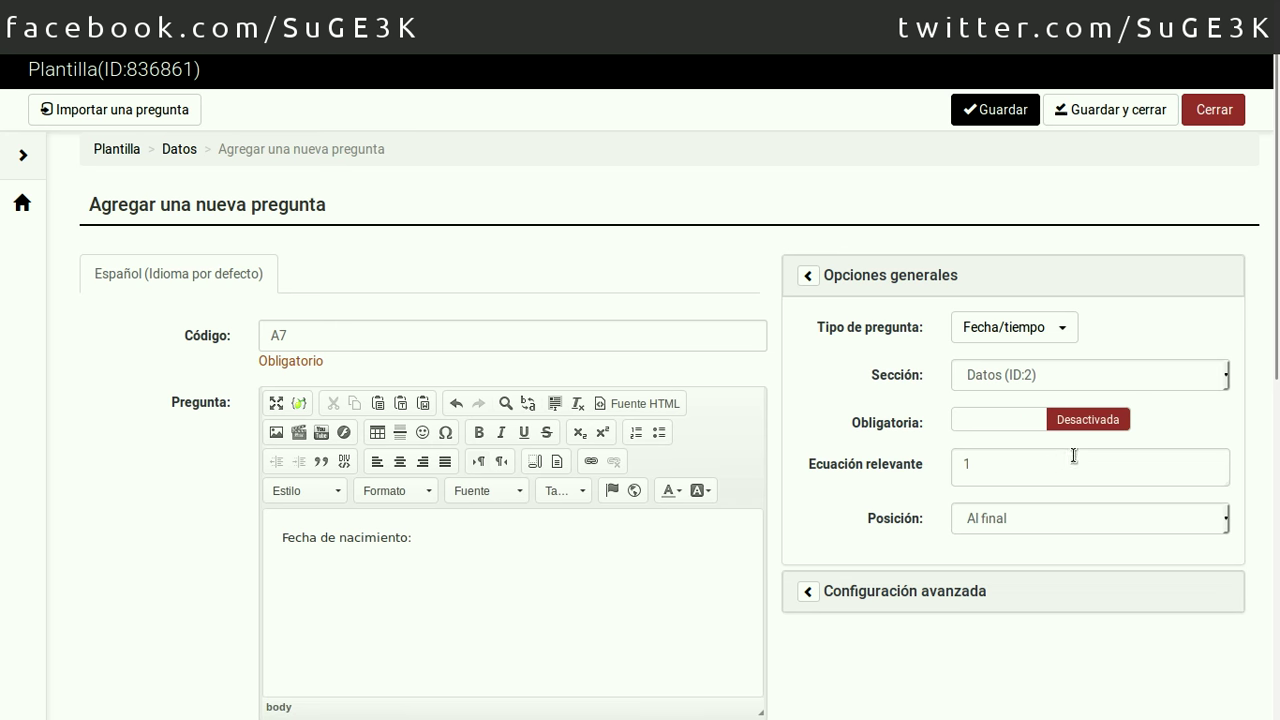
{"action": "left_click", "coordinate": [1006, 418]}
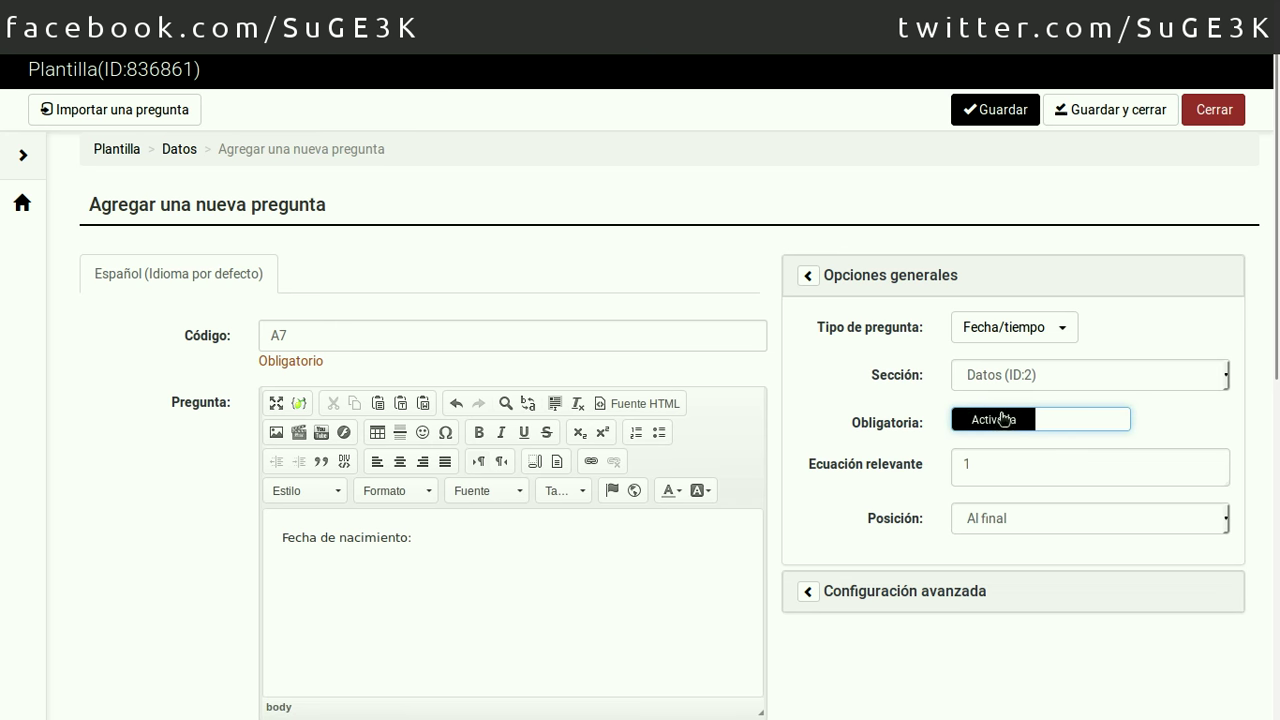
Check the date/time format option in the birth date question's advanced configuration and save the question
{"action": "scroll", "coordinate": [847, 440], "scroll_direction": "down", "scroll_amount": 2}
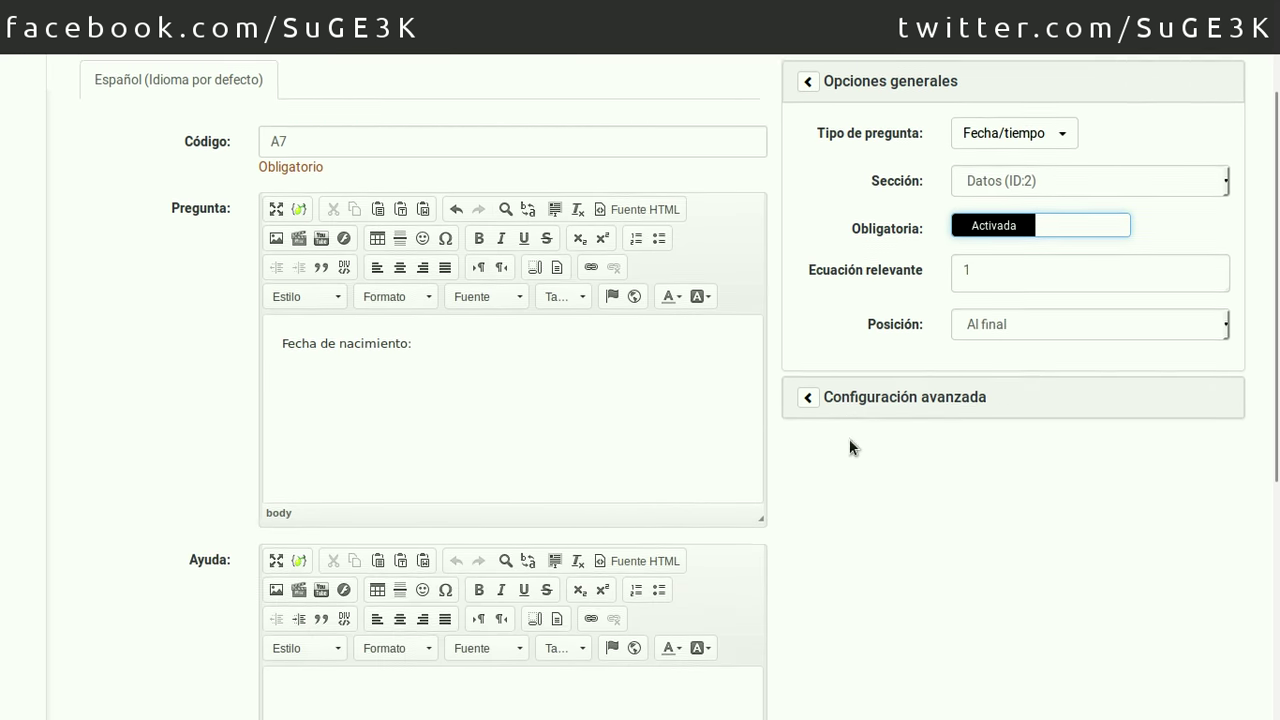
{"action": "left_click", "coordinate": [905, 388]}
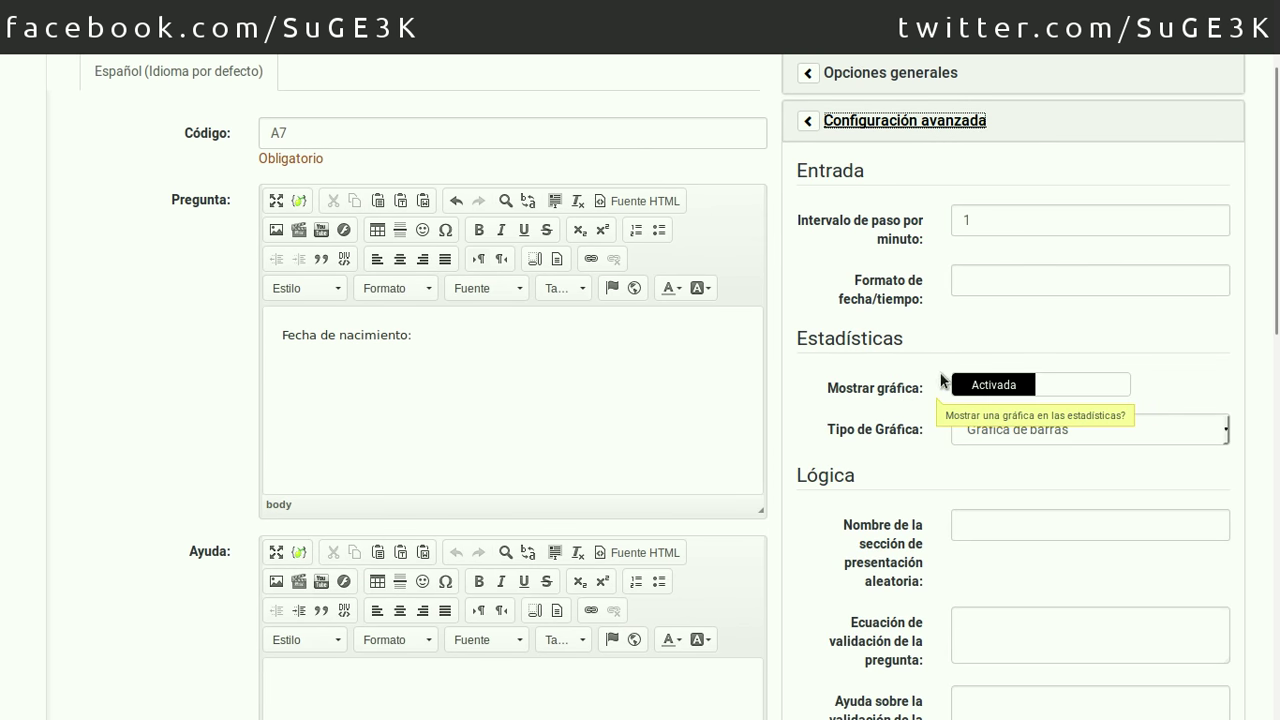
{"action": "mouse_move", "coordinate": [900, 283]}
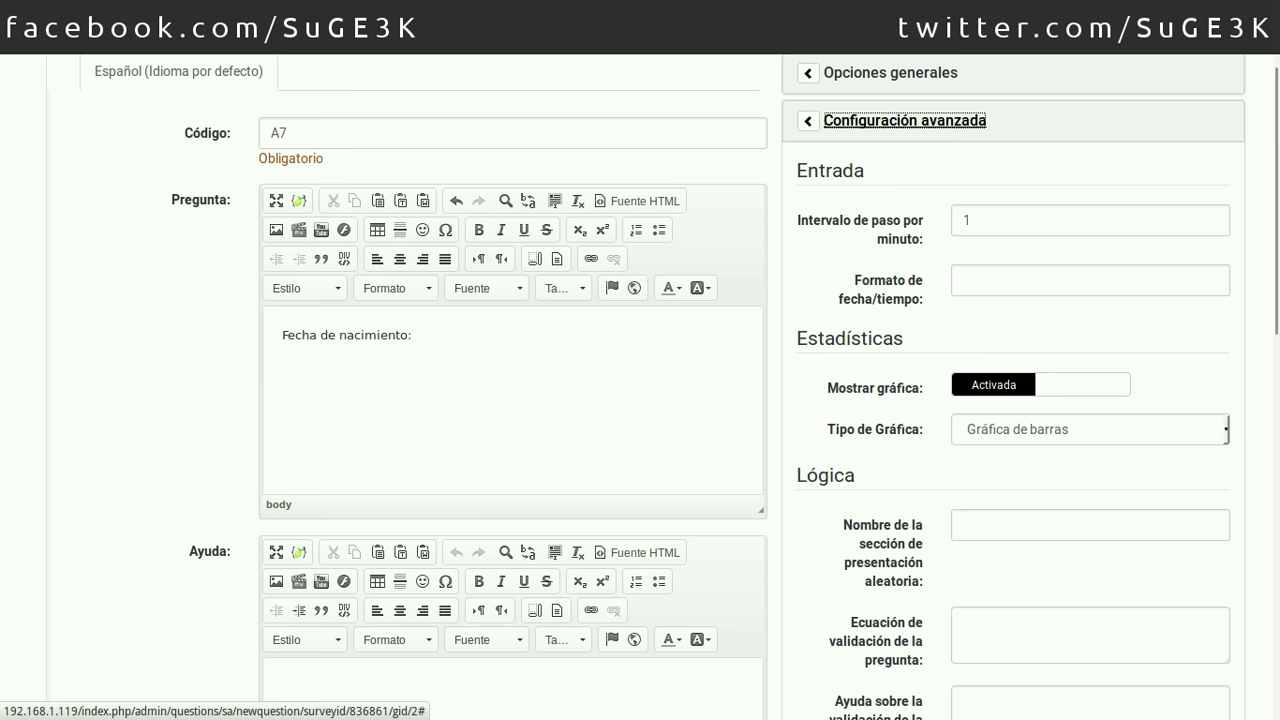
{"action": "key", "text": "Return"}
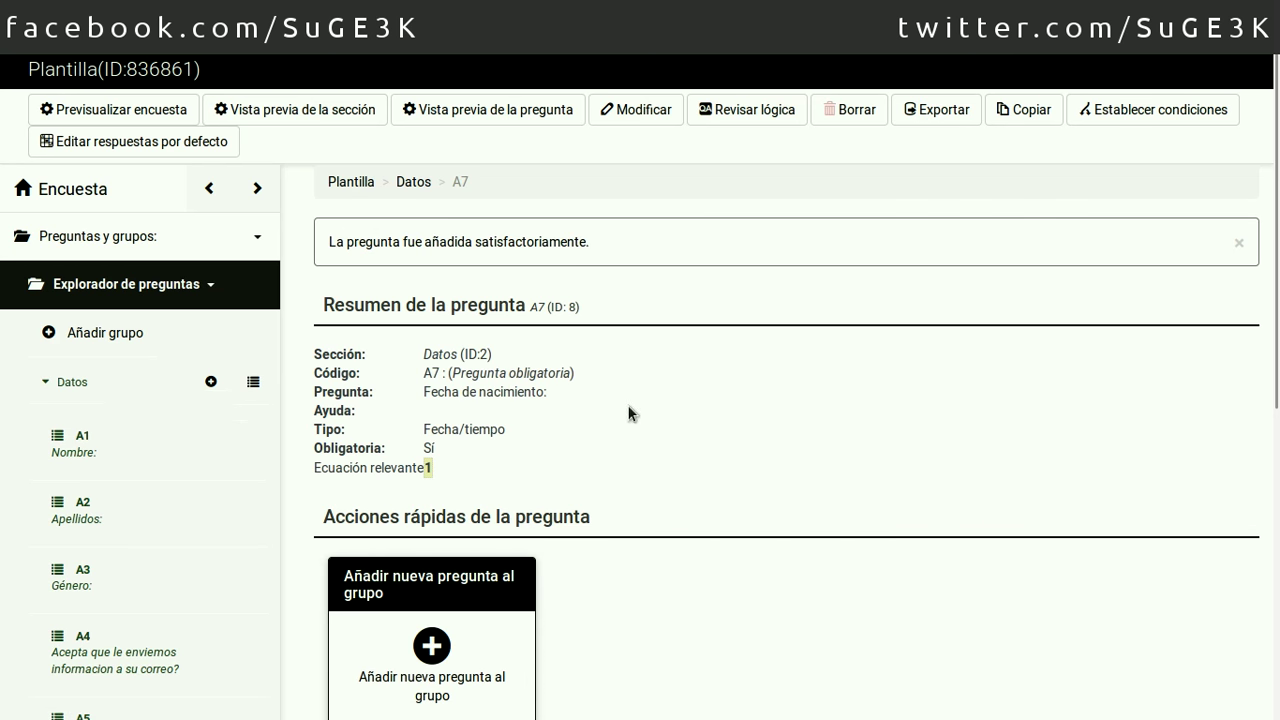
Add another question to the Datos group with the code A8 and the text "Pais de Nacimiento:"
{"action": "scroll", "coordinate": [630, 413], "scroll_direction": "down", "scroll_amount": 2}
{"action": "scroll", "coordinate": [627, 410], "scroll_direction": "down", "scroll_amount": 1}
{"action": "scroll", "coordinate": [627, 403], "scroll_direction": "up", "scroll_amount": 3}
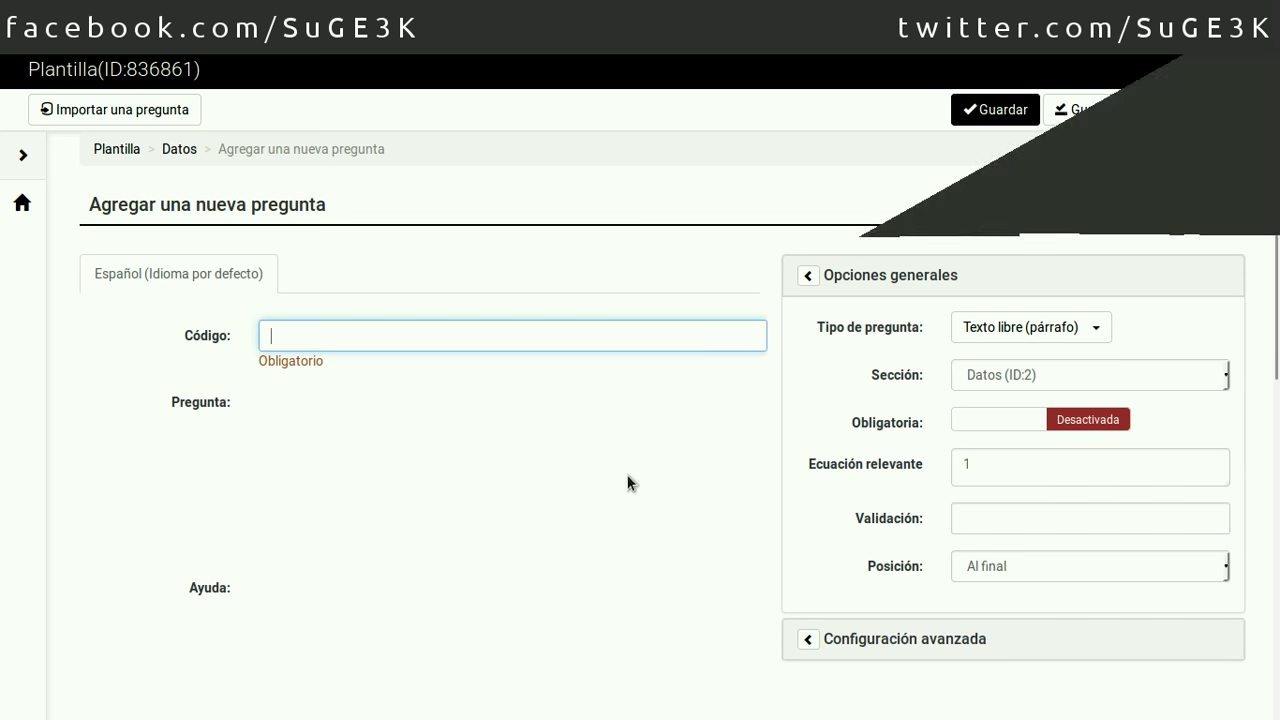
{"action": "type", "text": "A8"}
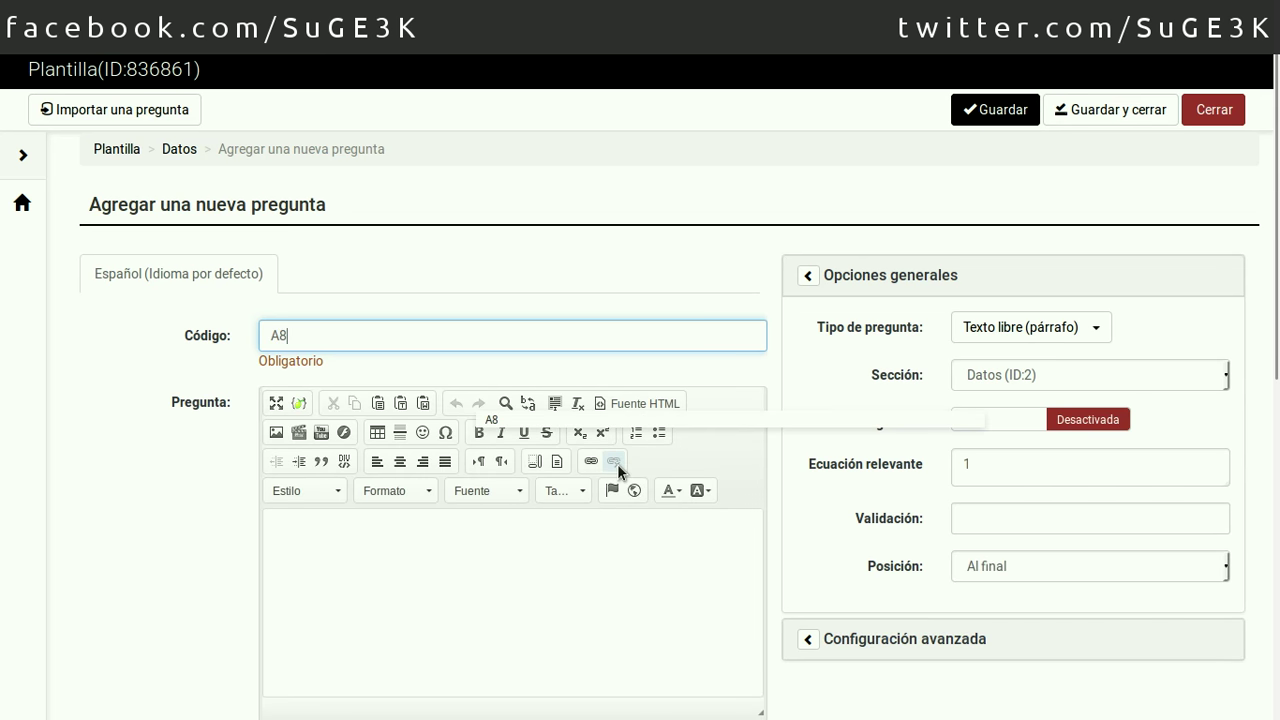
{"action": "left_click", "coordinate": [570, 568]}
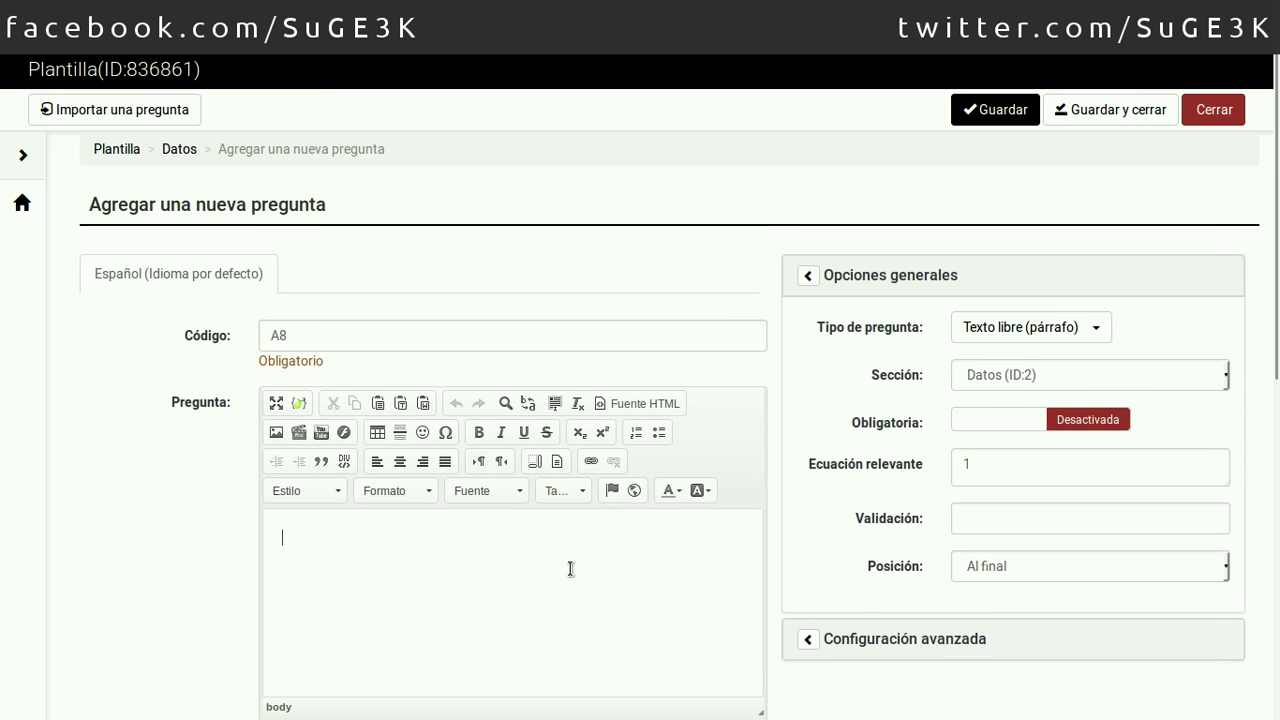
{"action": "type", "text": "Pais de Nacimiento:"}
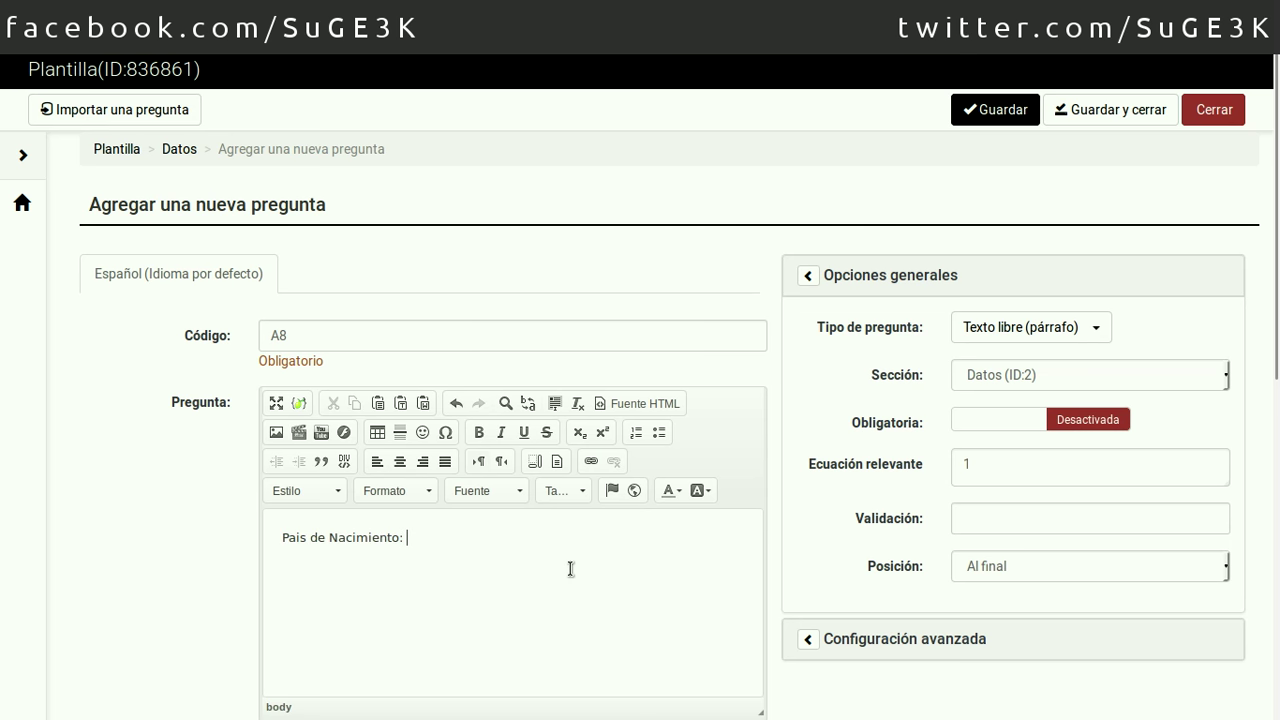
Make the country of birth question mandatory and set its type to Lista (Desplegable)
{"action": "left_click", "coordinate": [1004, 432]}
{"action": "left_click", "coordinate": [963, 329]}
{"action": "scroll", "coordinate": [1075, 589], "scroll_direction": "down", "scroll_amount": 1}
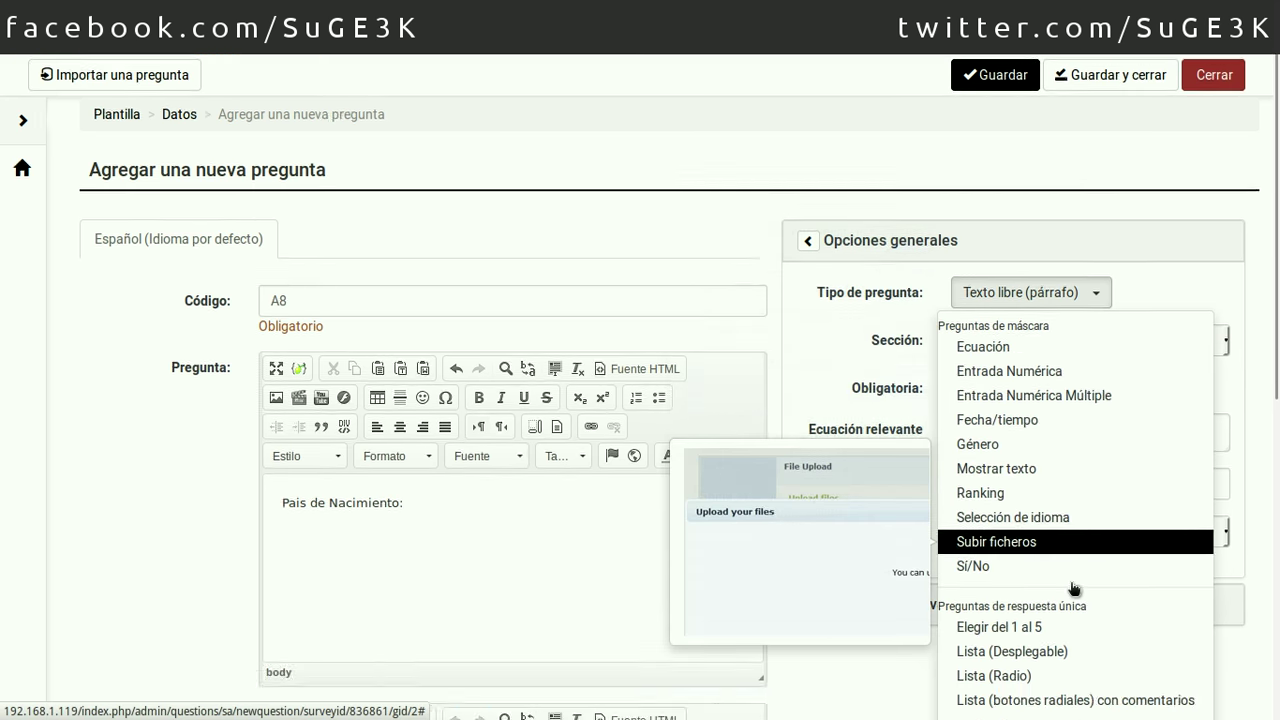
{"action": "scroll", "coordinate": [1075, 589], "scroll_direction": "down", "scroll_amount": 2}
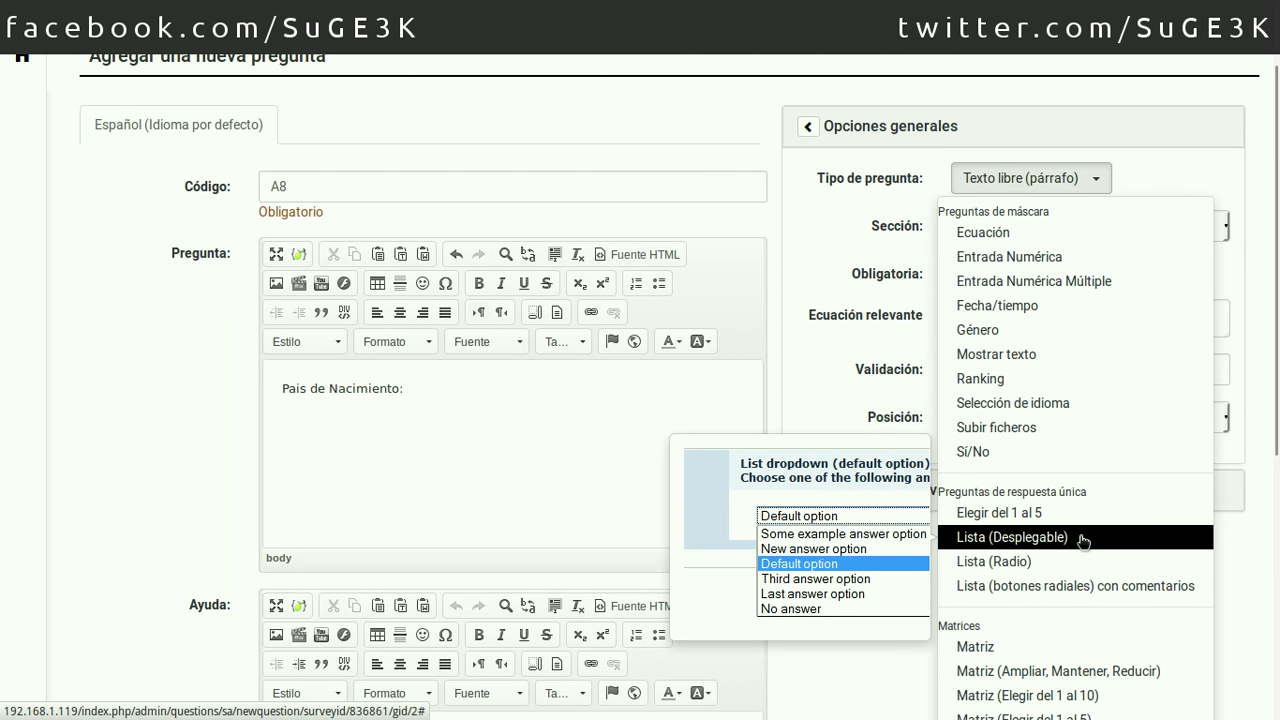
{"action": "left_click", "coordinate": [1083, 541]}
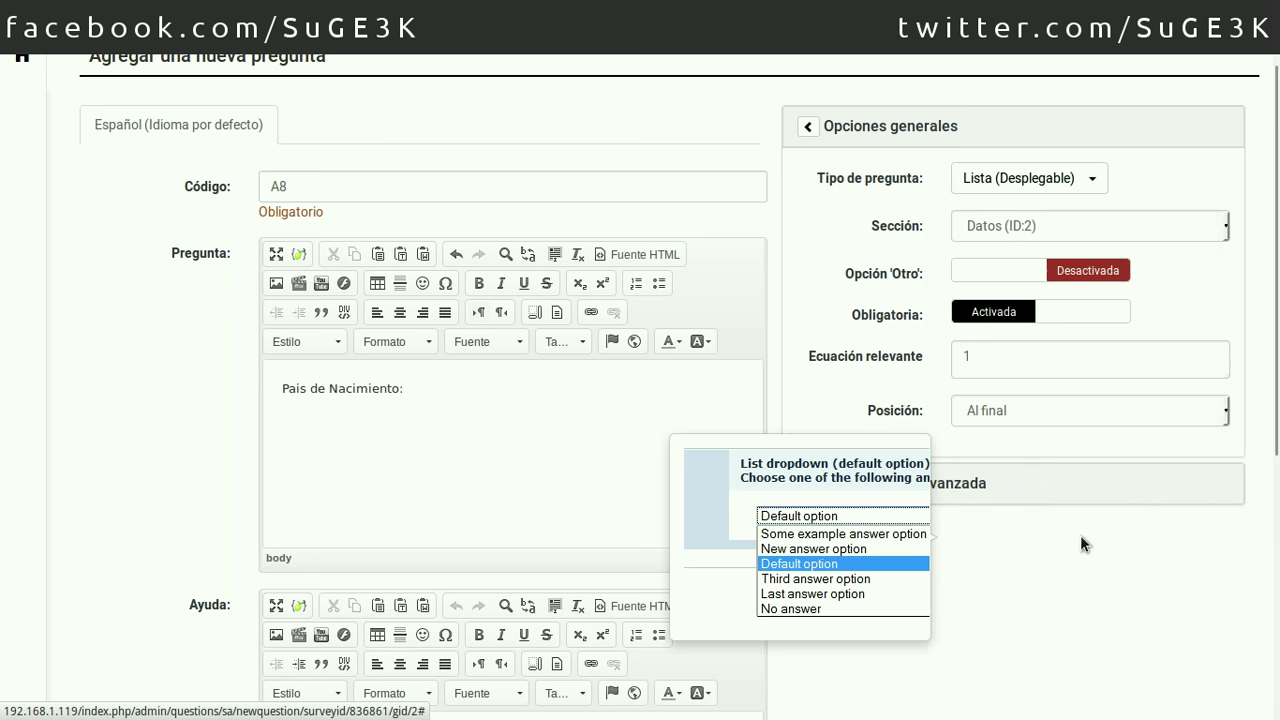
Enable the 'Otro' option for the country of birth question and save the question
{"action": "scroll", "coordinate": [1080, 535], "scroll_direction": "up", "scroll_amount": 3}
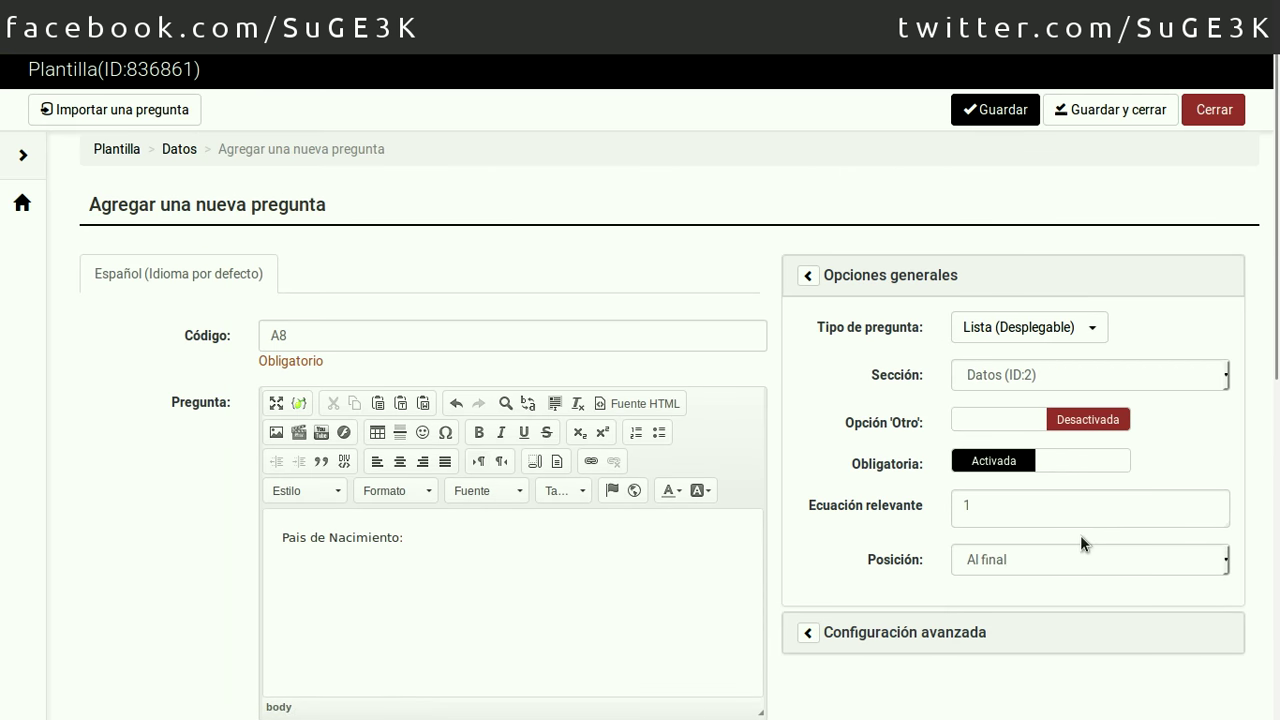
{"action": "left_click", "coordinate": [978, 422]}
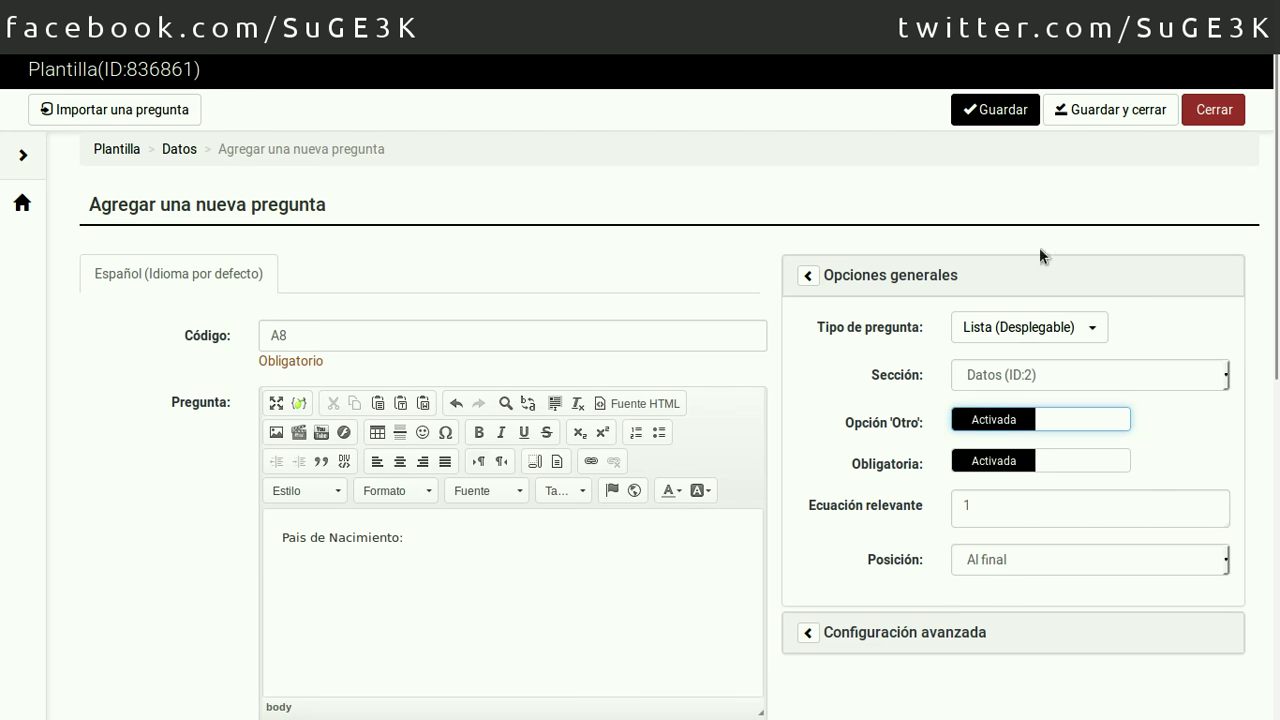
{"action": "left_click", "coordinate": [1086, 114]}
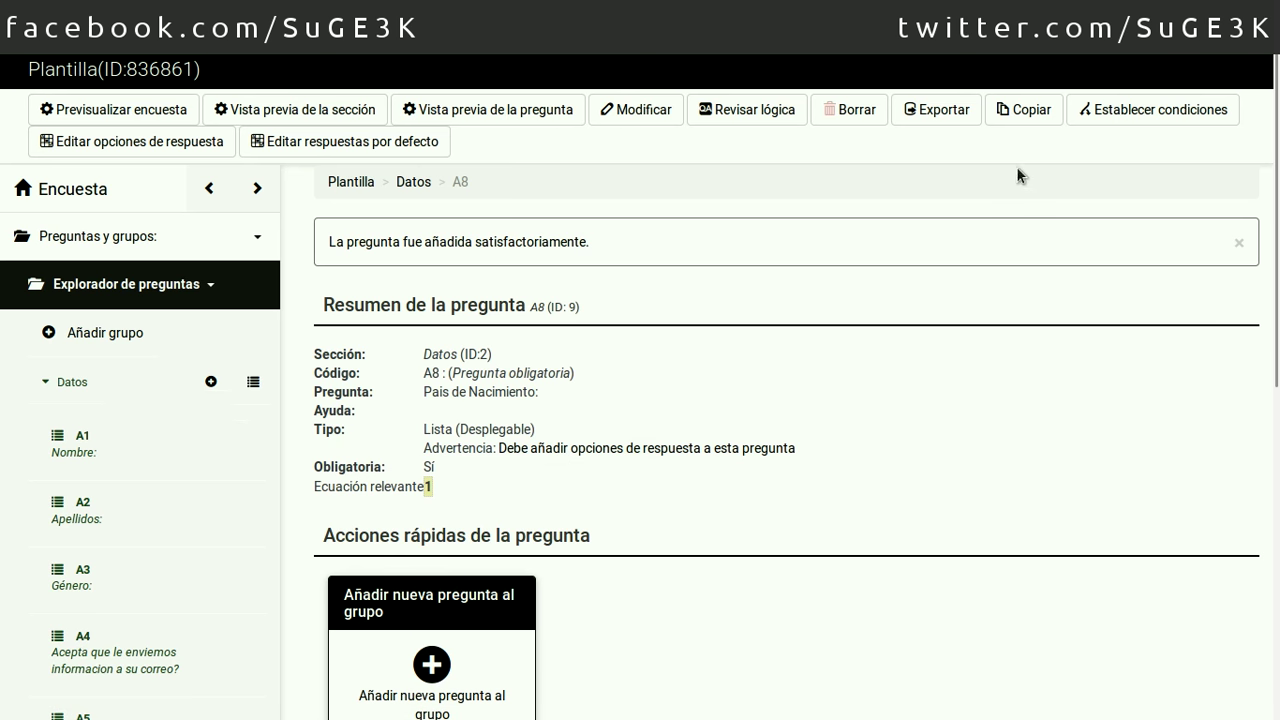
Open question A8's answer options and enter Colombia, Mexico and Panama as answers A1, A2 and A3
{"action": "left_click", "coordinate": [208, 188]}
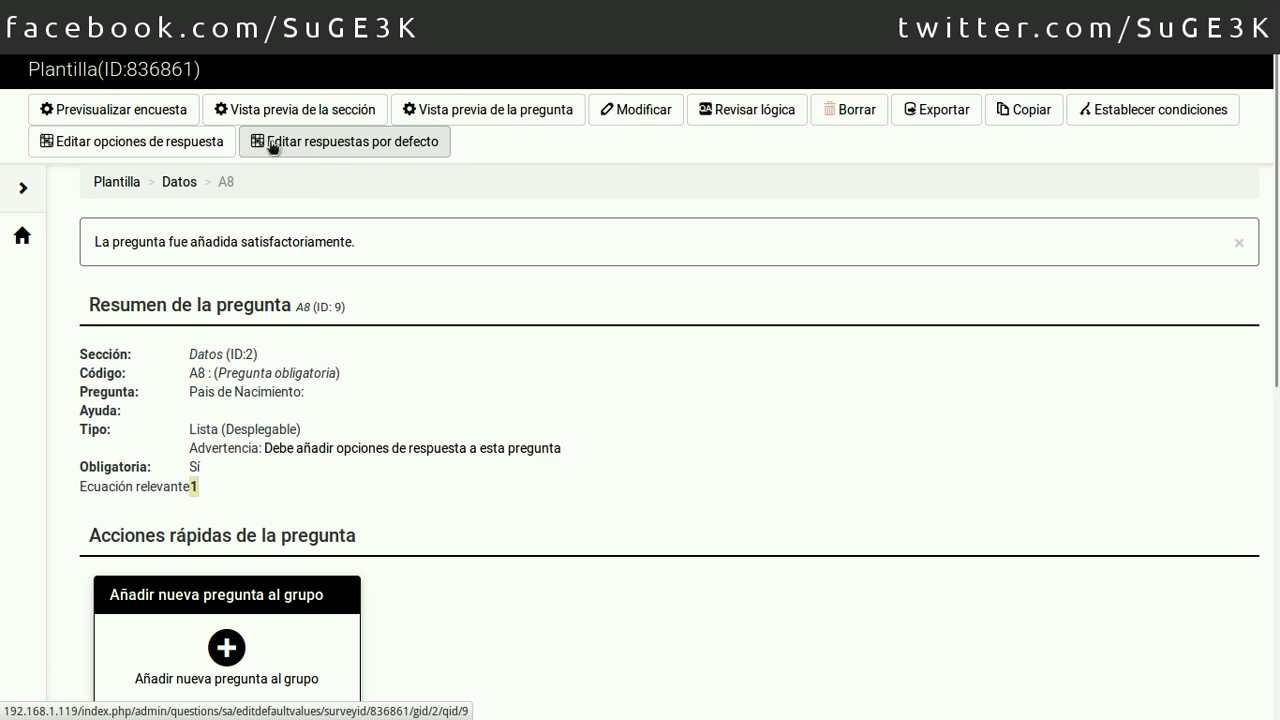
{"action": "left_click", "coordinate": [192, 147]}
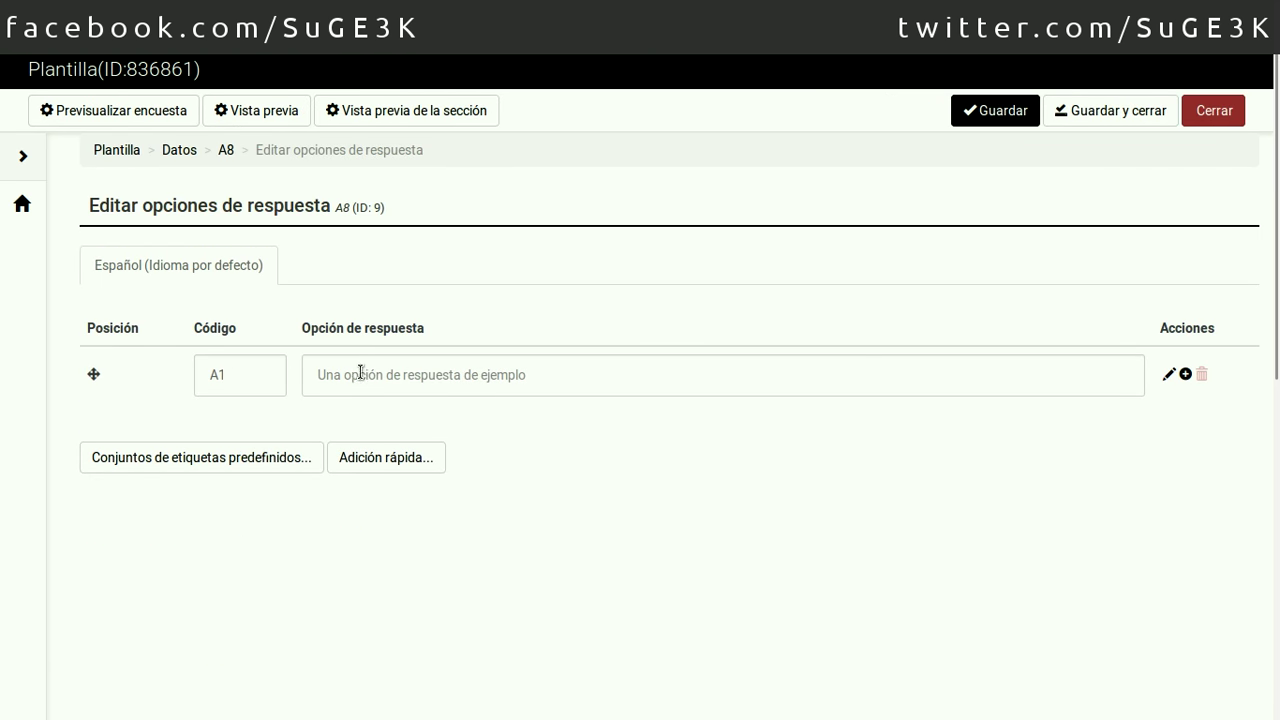
{"action": "left_click", "coordinate": [361, 373]}
{"action": "type", "text": "Colombia"}
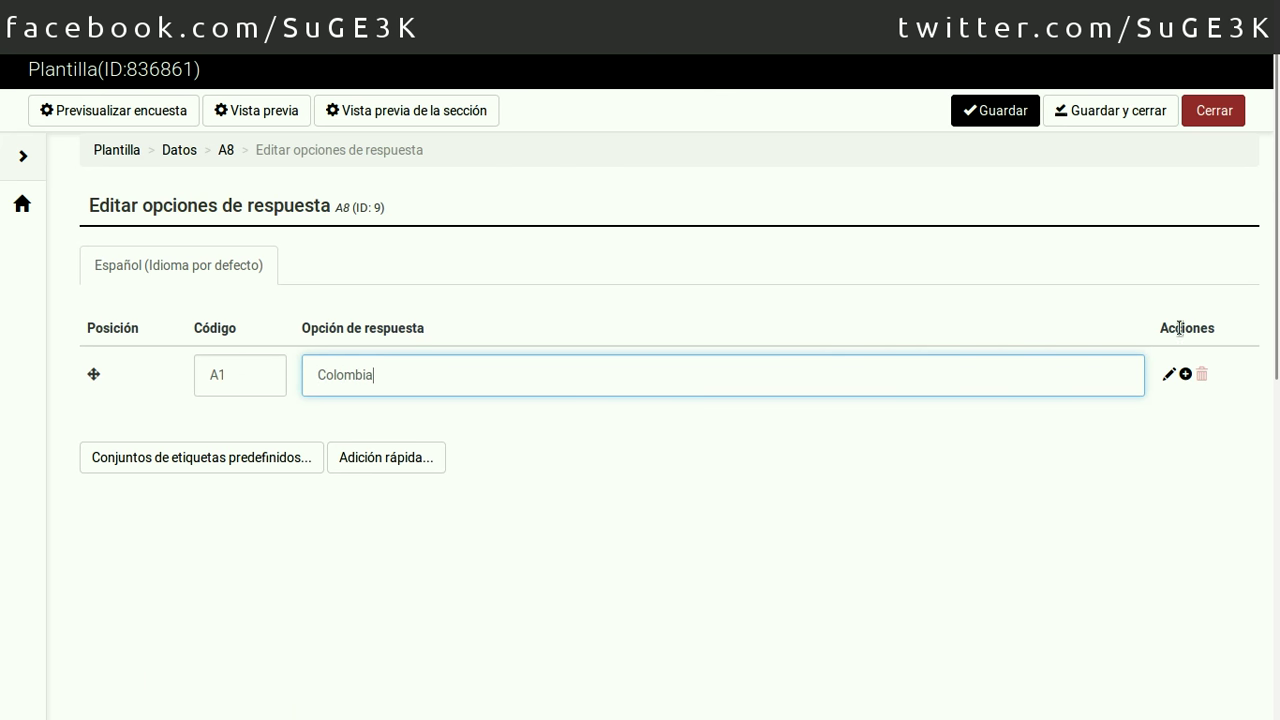
{"action": "left_click", "coordinate": [1185, 374]}
{"action": "left_click", "coordinate": [457, 431]}
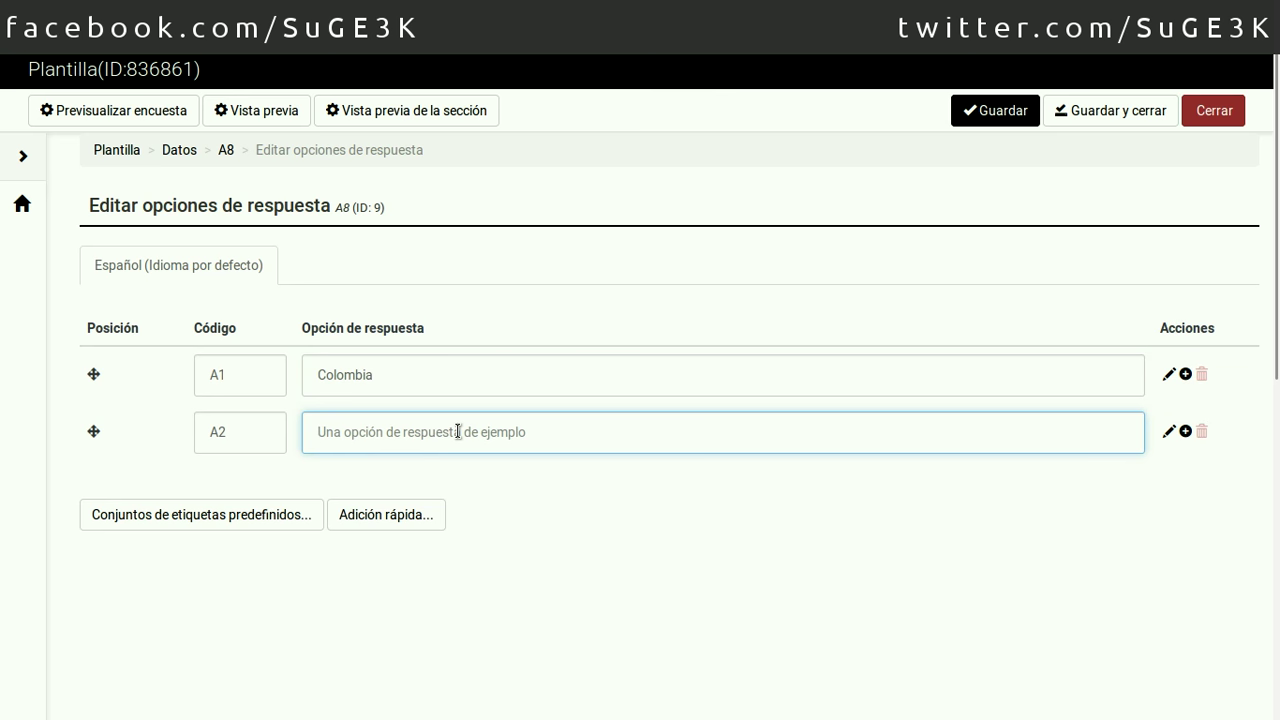
{"action": "type", "text": "Mexico"}
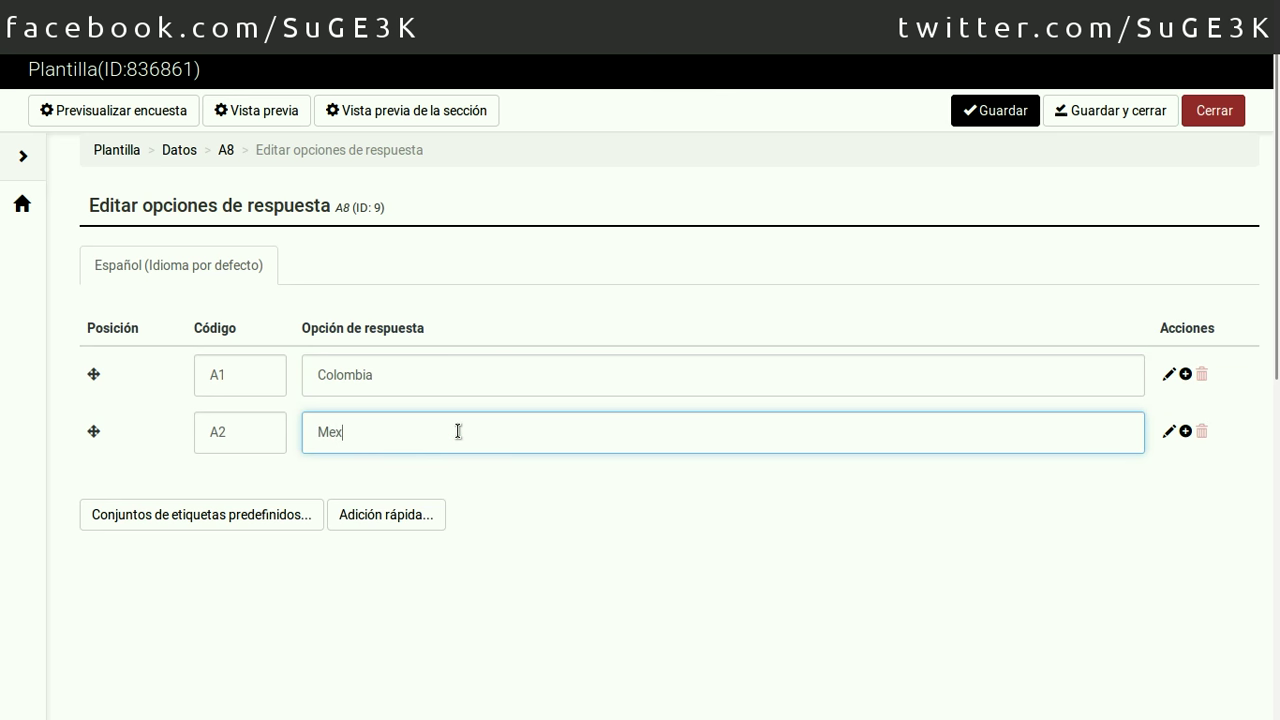
{"action": "left_click", "coordinate": [1185, 431]}
{"action": "left_click", "coordinate": [612, 489]}
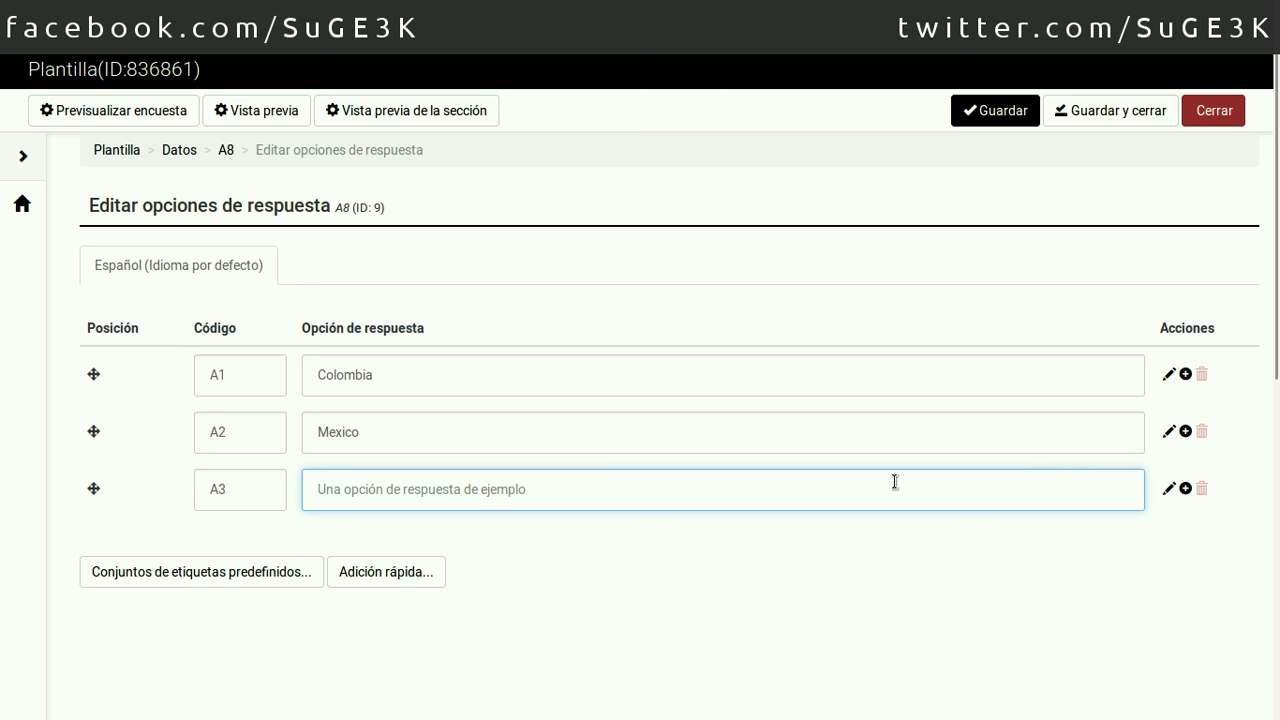
{"action": "type", "text": "Panama"}
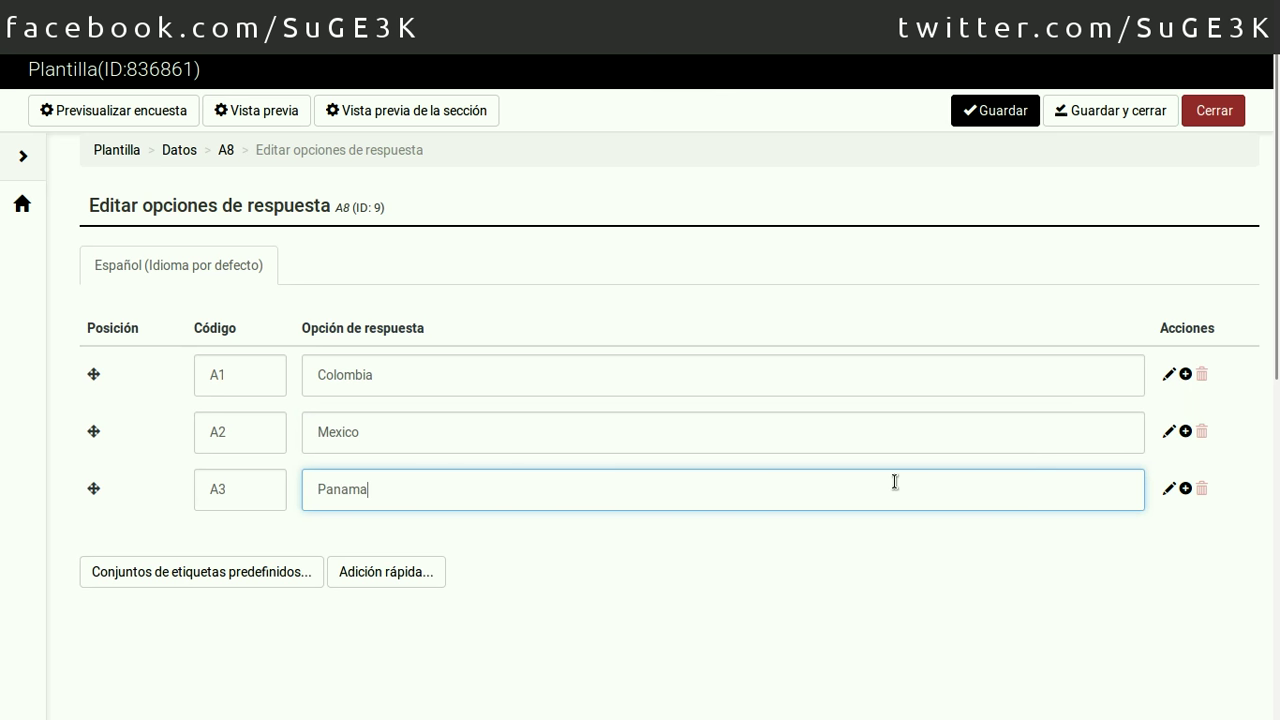
{"action": "left_click", "coordinate": [786, 614]}
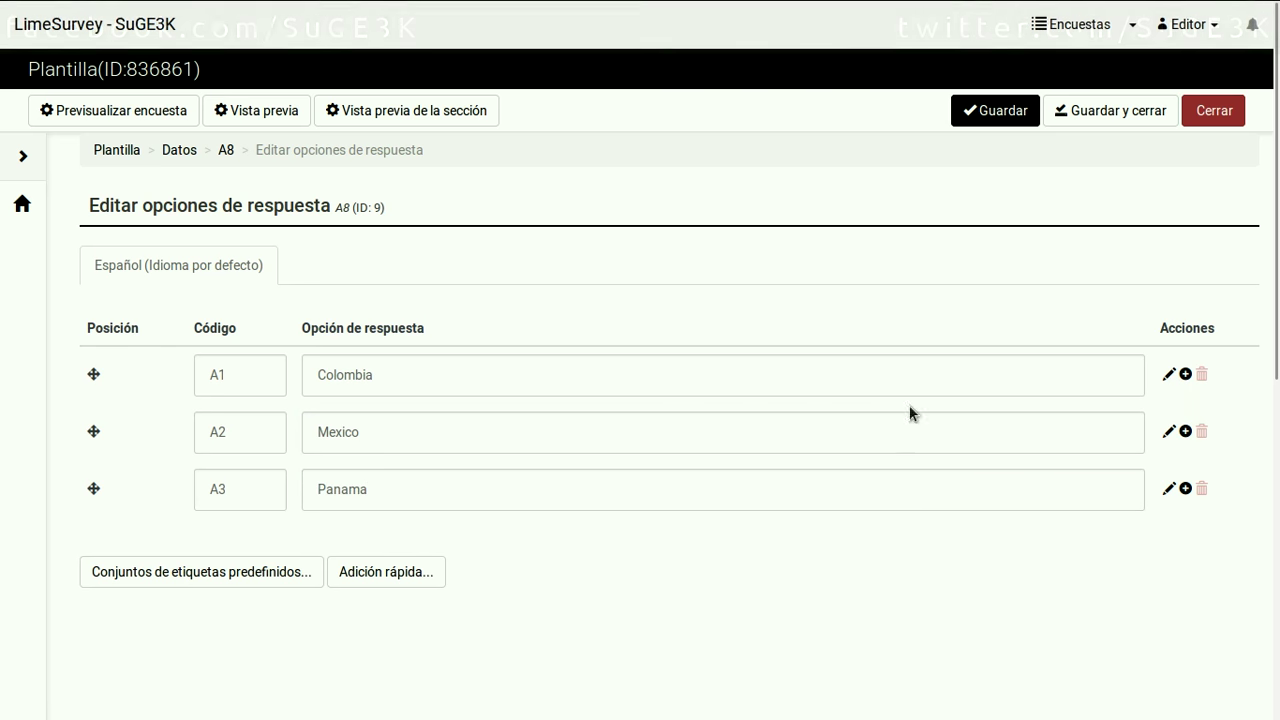
View the Colombia answer in the HTML editor window and close it without changes
{"action": "left_click", "coordinate": [866, 374]}
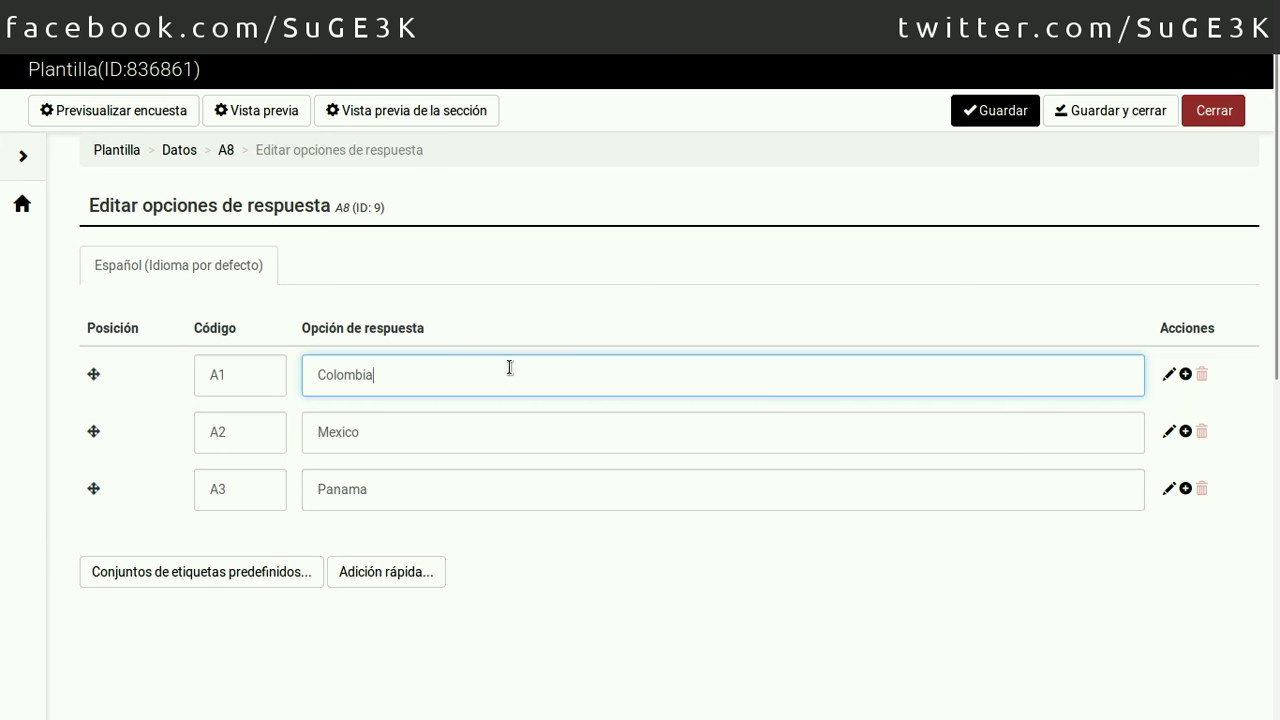
{"action": "left_click", "coordinate": [1167, 376]}
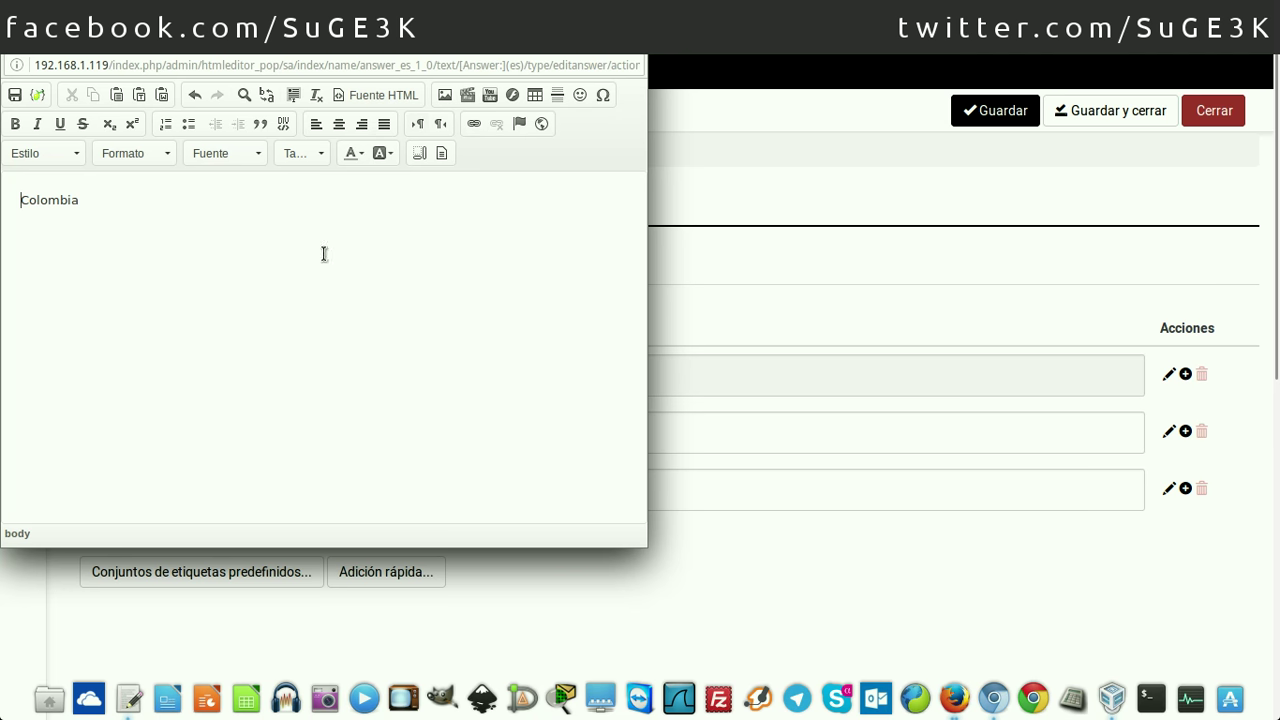
{"action": "double_click", "coordinate": [11, 200]}
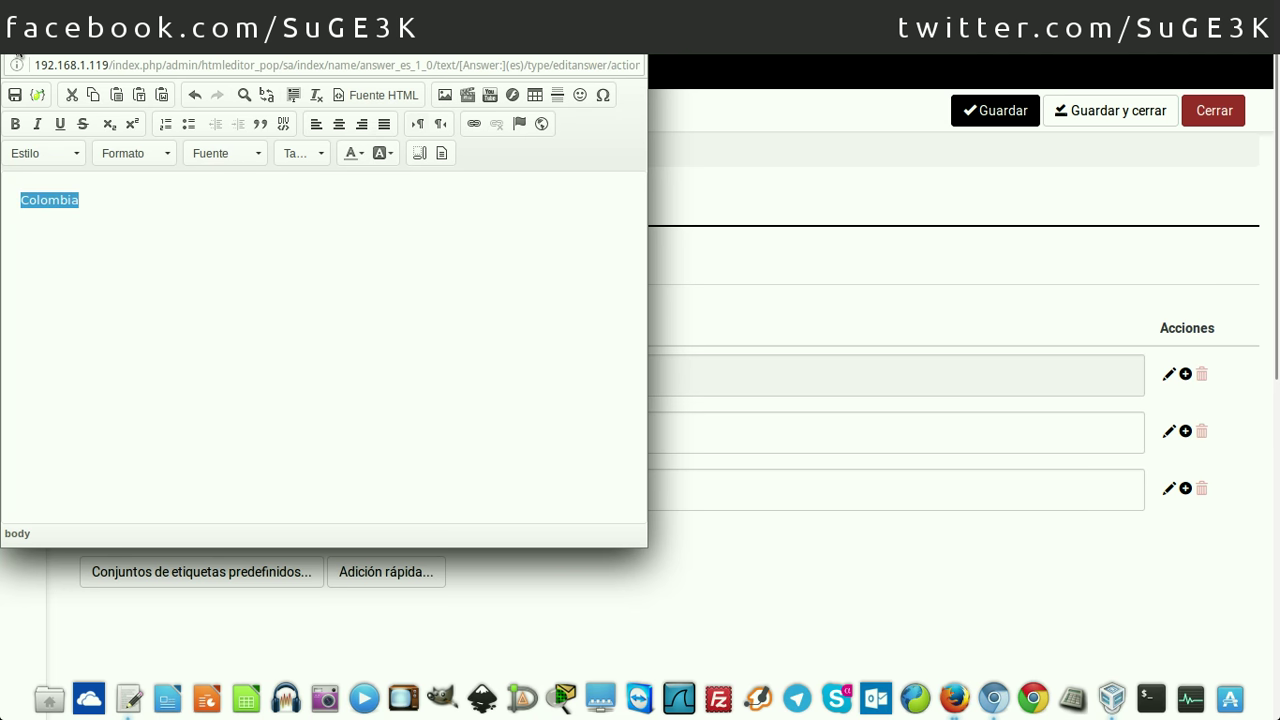
{"action": "left_click", "coordinate": [18, 57]}
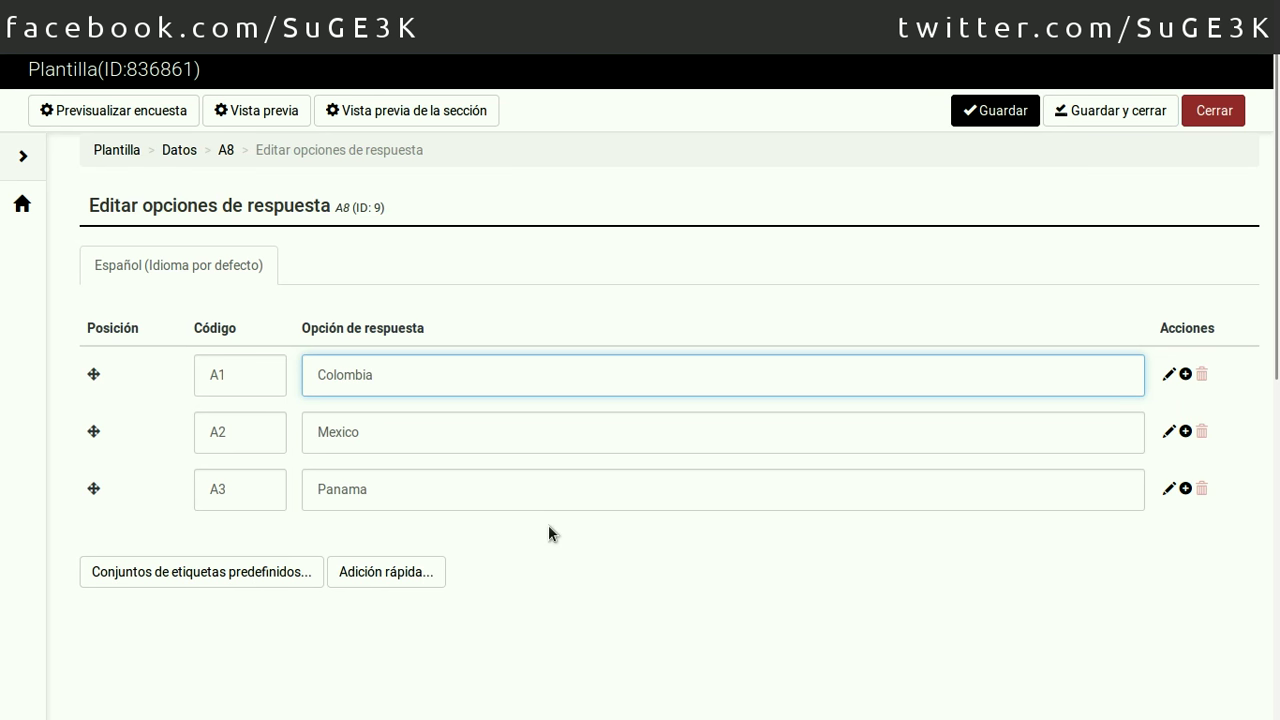
Copy the country list from Argentina to Venezuela out of the text editor and paste it into the quick addition dialog of the answer options
{"action": "left_click", "coordinate": [414, 578]}
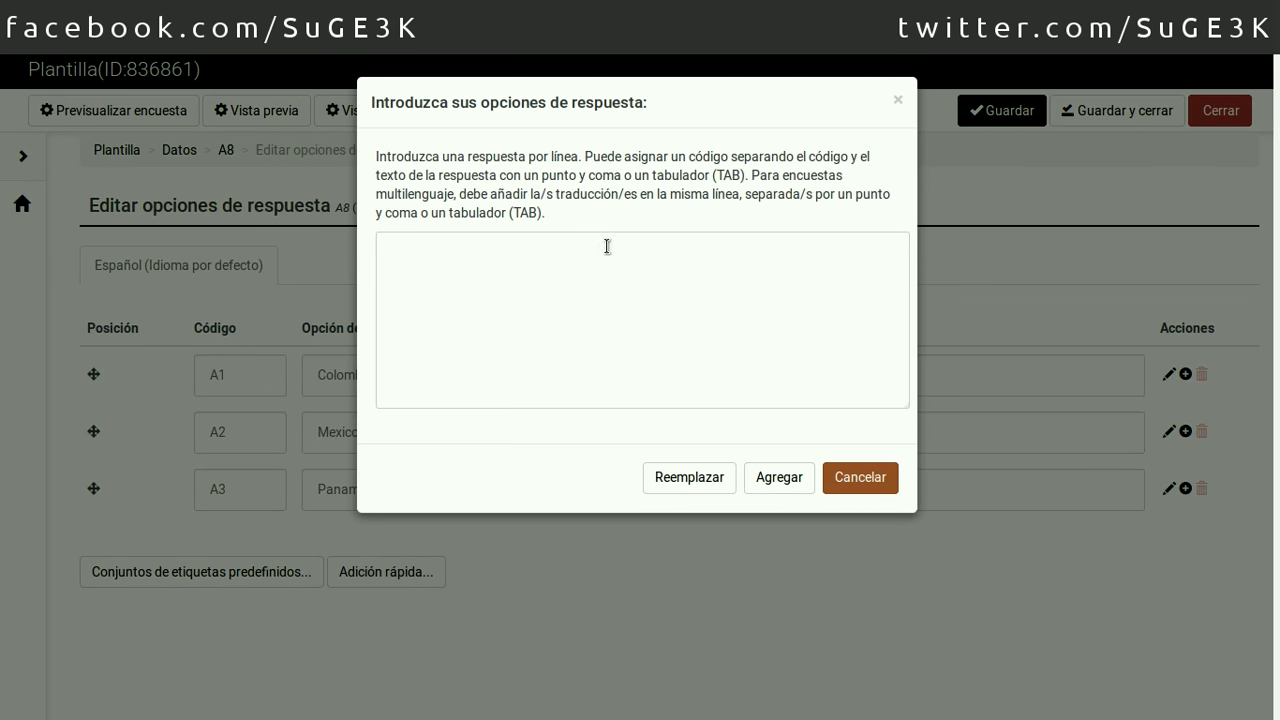
{"action": "left_click", "coordinate": [600, 251]}
{"action": "key", "text": "alt+Tab"}
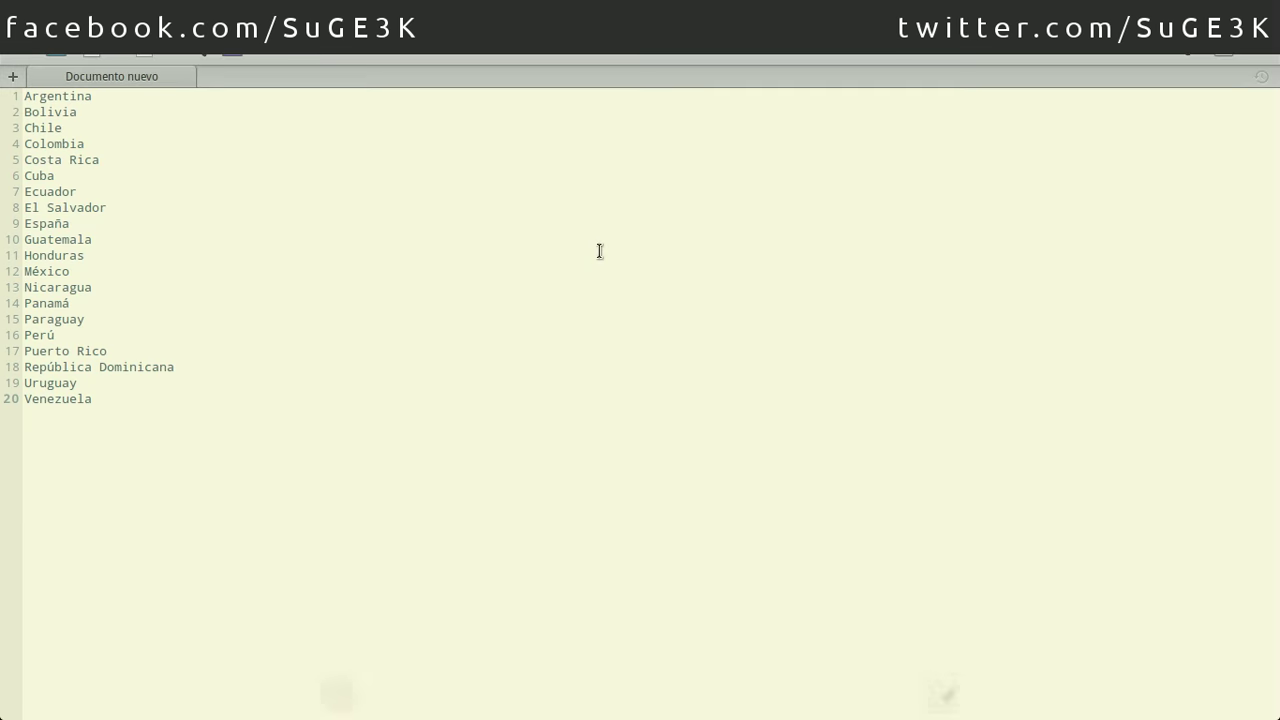
{"action": "left_click_drag", "start_coordinate": [197, 443], "coordinate": [24, 92]}
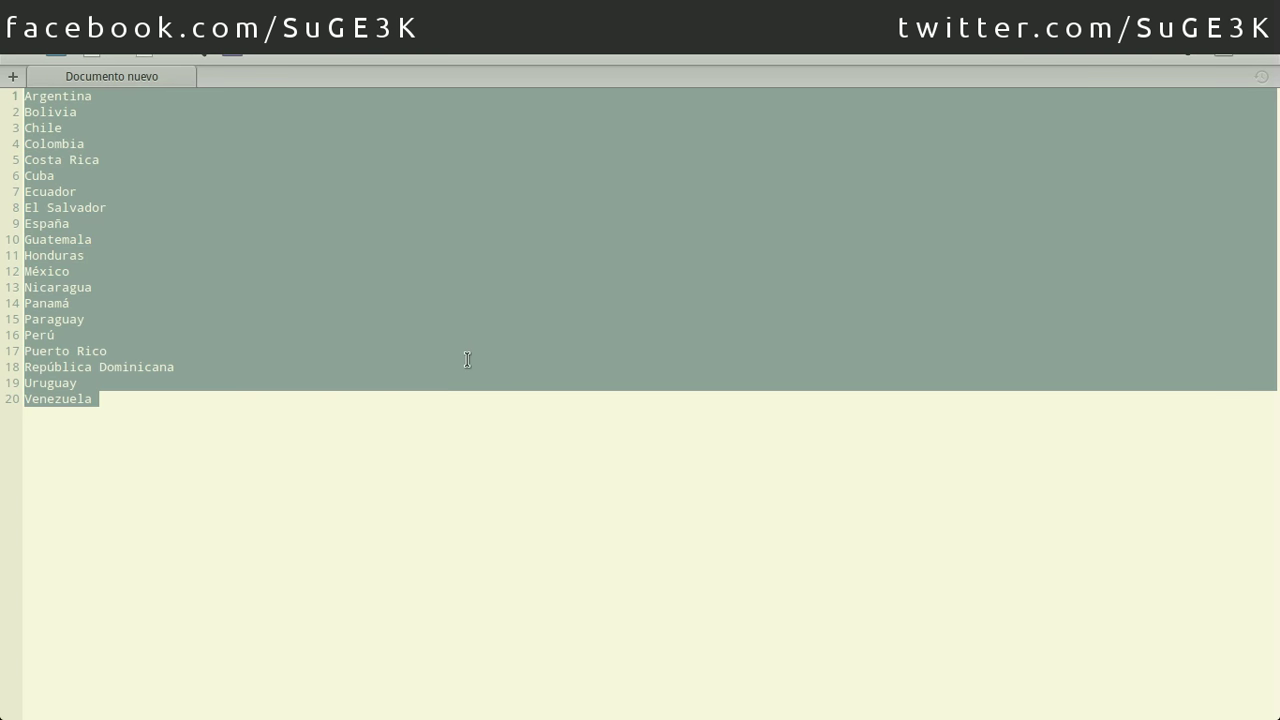
{"action": "key", "text": "alt+Tab"}
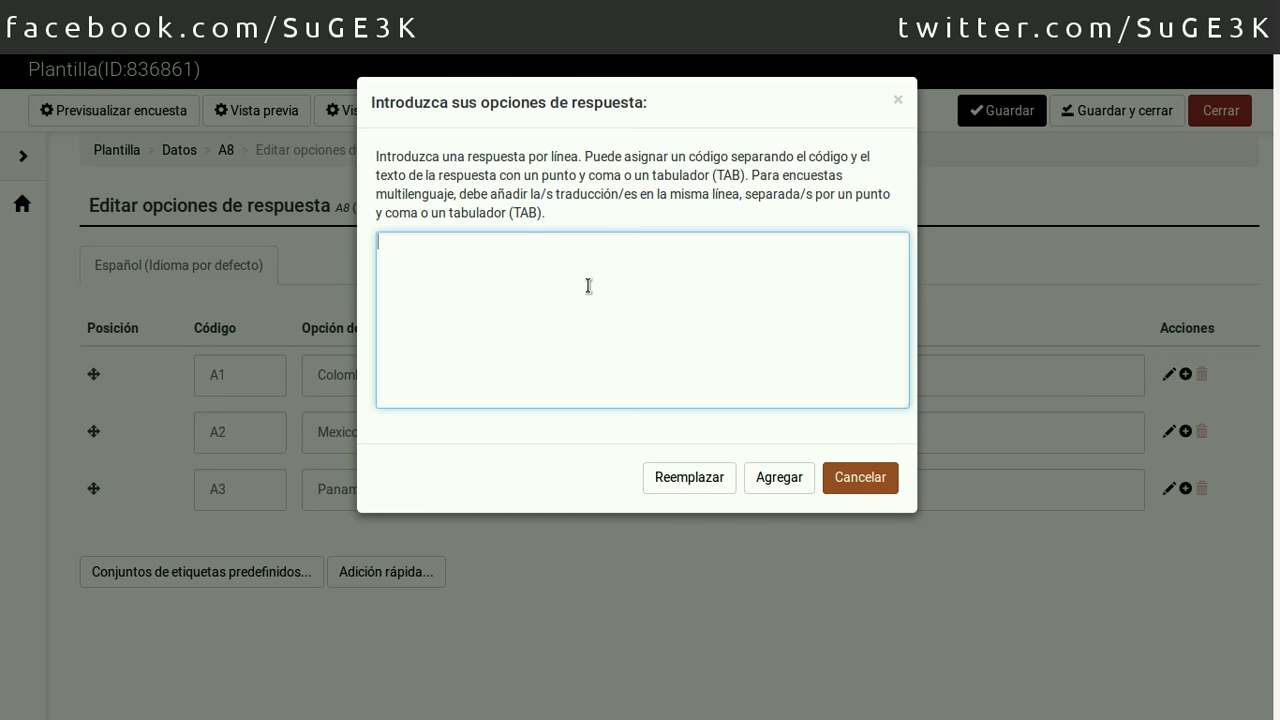
{"action": "key", "text": "ctrl+v"}
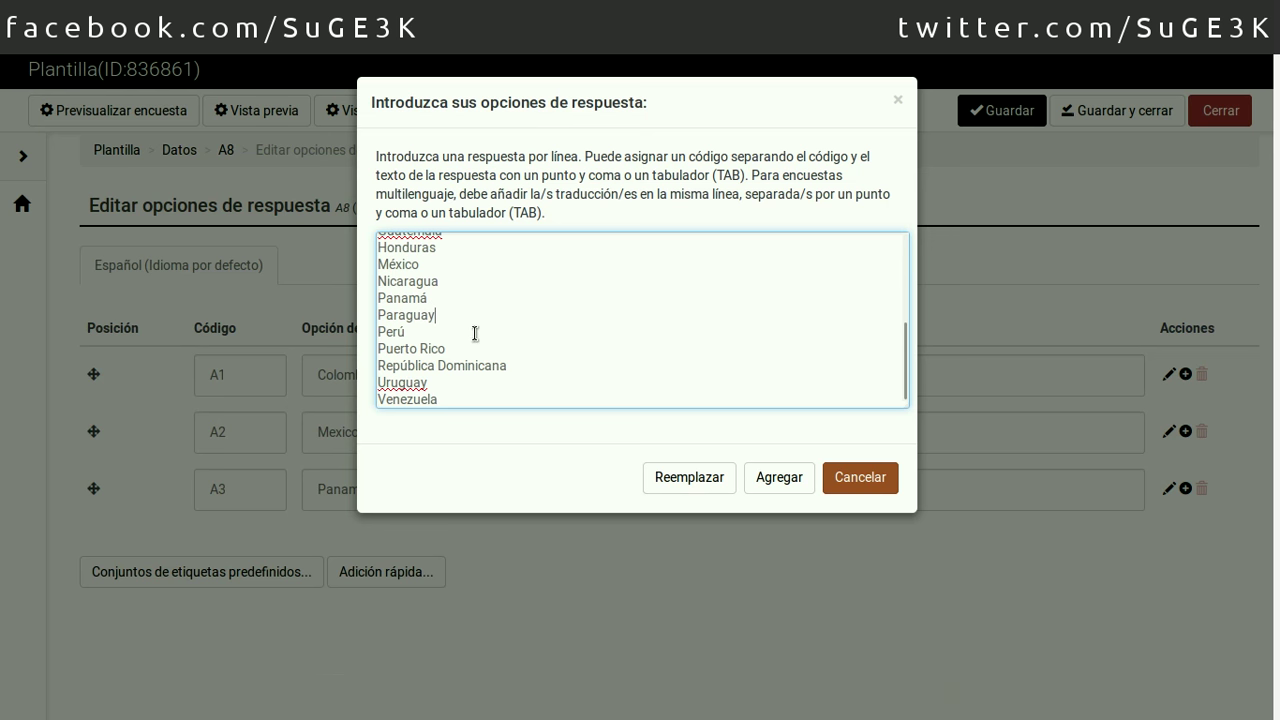
Check the pasted country list and replace the existing answer options with it
{"action": "scroll", "coordinate": [475, 333], "scroll_direction": "up", "scroll_amount": 4}
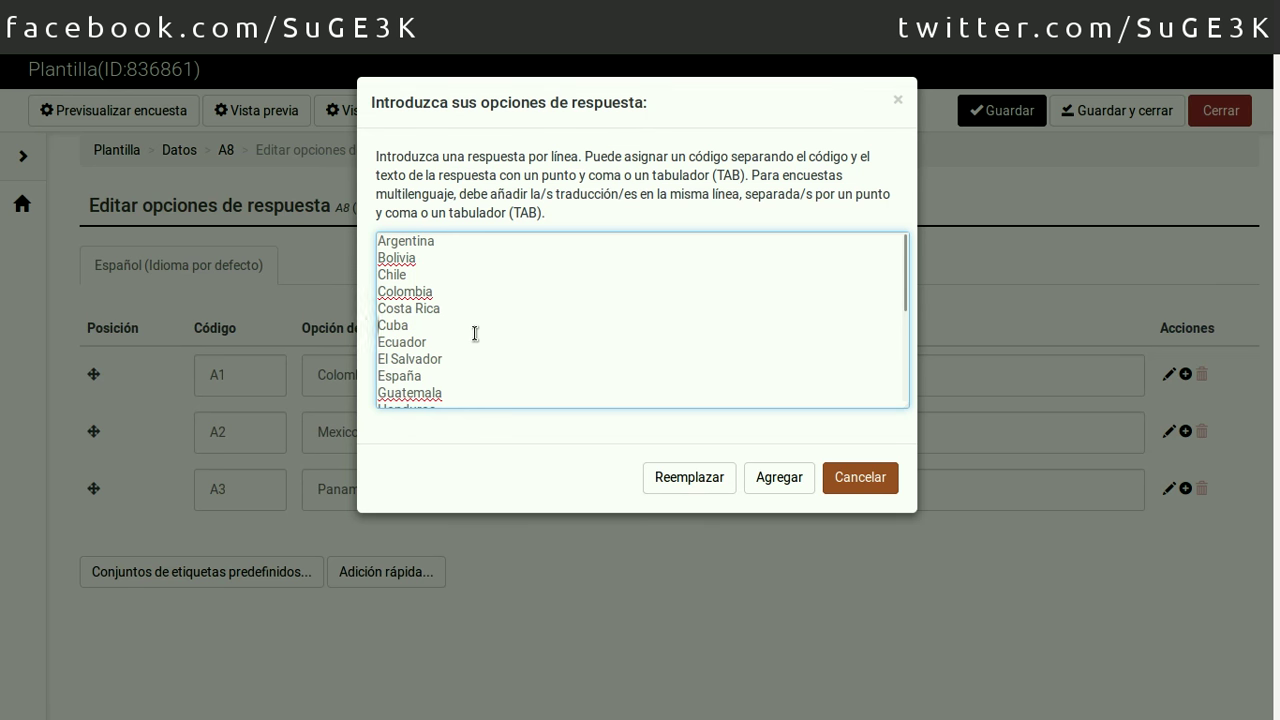
{"action": "scroll", "coordinate": [475, 333], "scroll_direction": "down", "scroll_amount": 4}
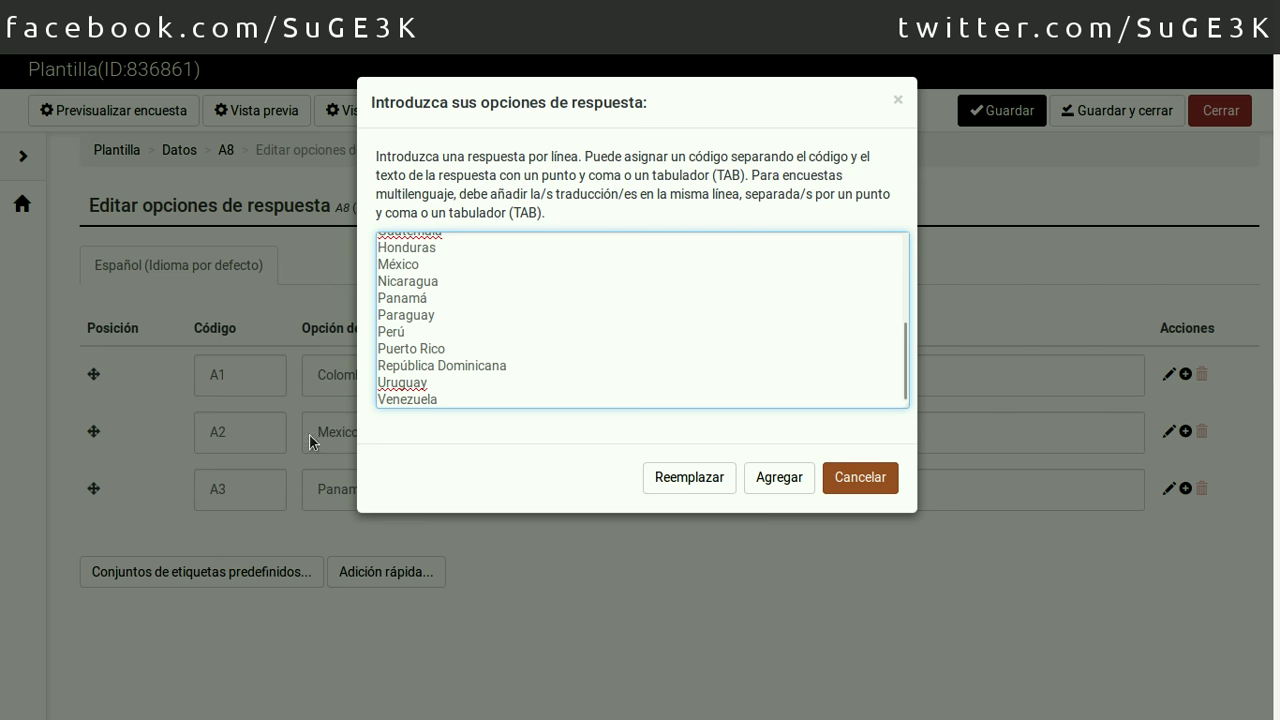
{"action": "left_click", "coordinate": [676, 478]}
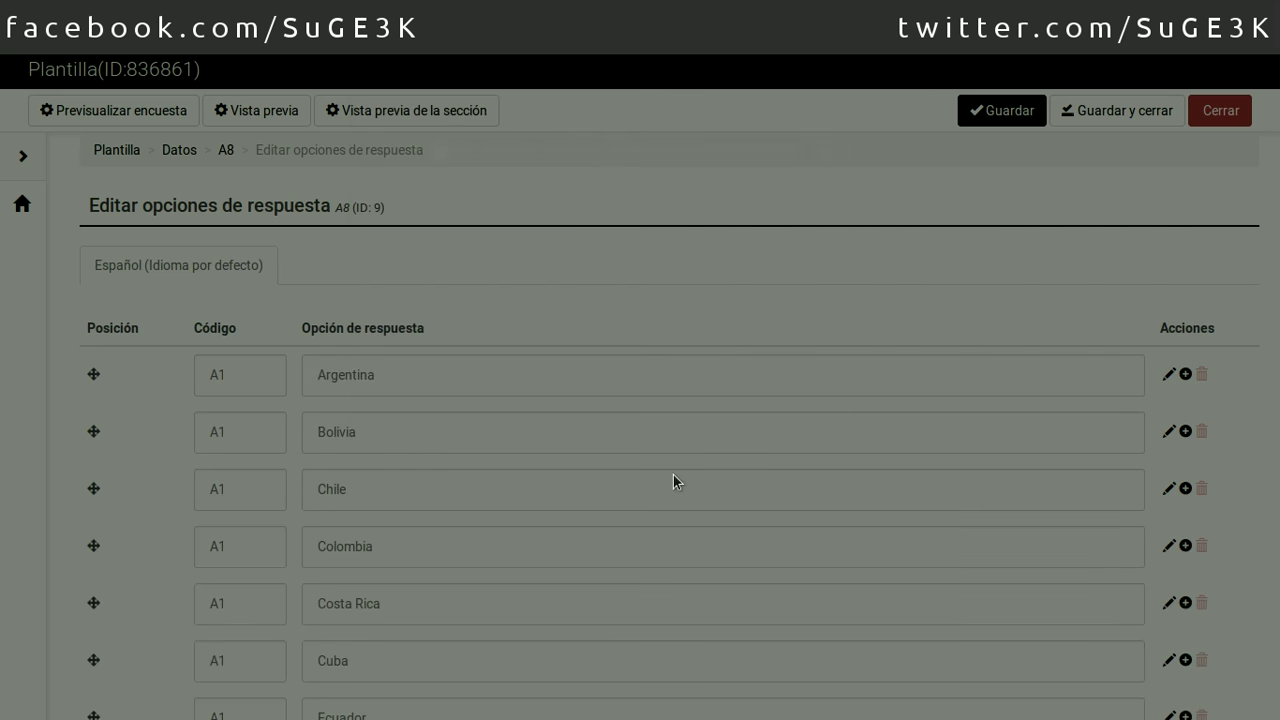
Look through the country answer options, try to save them, and leave the answer options editor
{"action": "scroll", "coordinate": [700, 380], "scroll_direction": "down", "scroll_amount": 8}
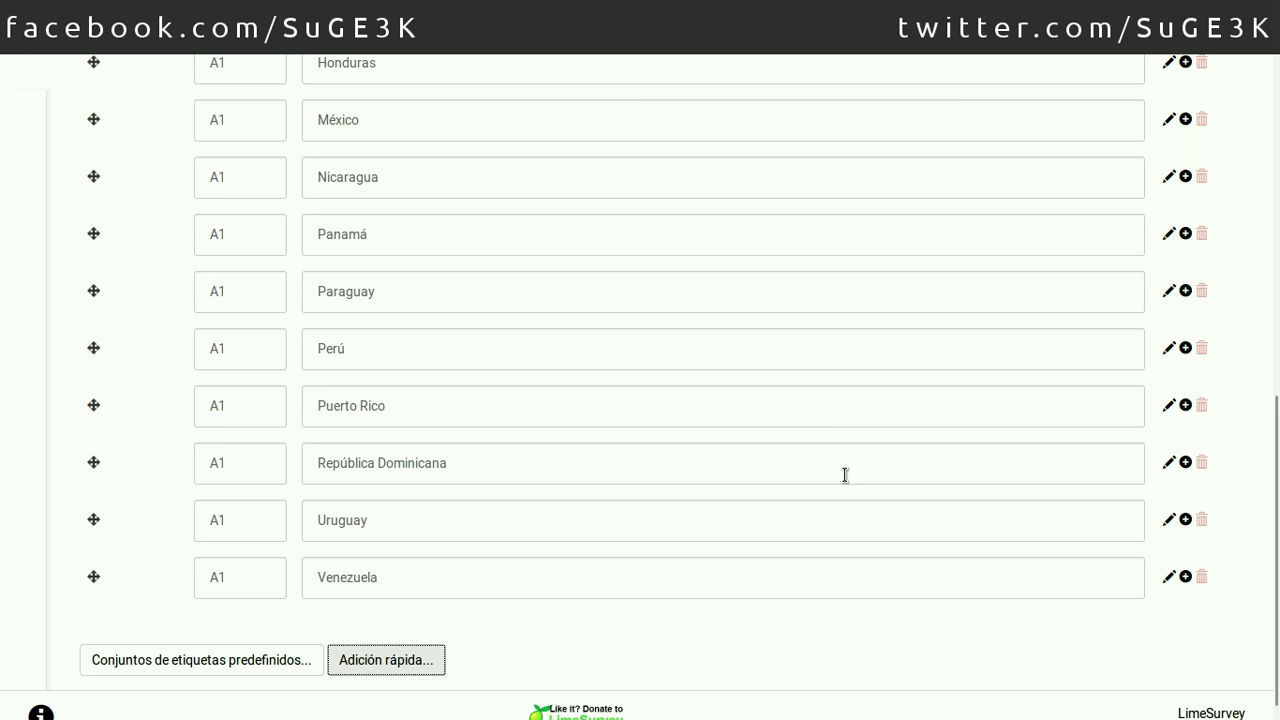
{"action": "scroll", "coordinate": [845, 475], "scroll_direction": "up", "scroll_amount": 5}
{"action": "scroll", "coordinate": [491, 426], "scroll_direction": "up", "scroll_amount": 7}
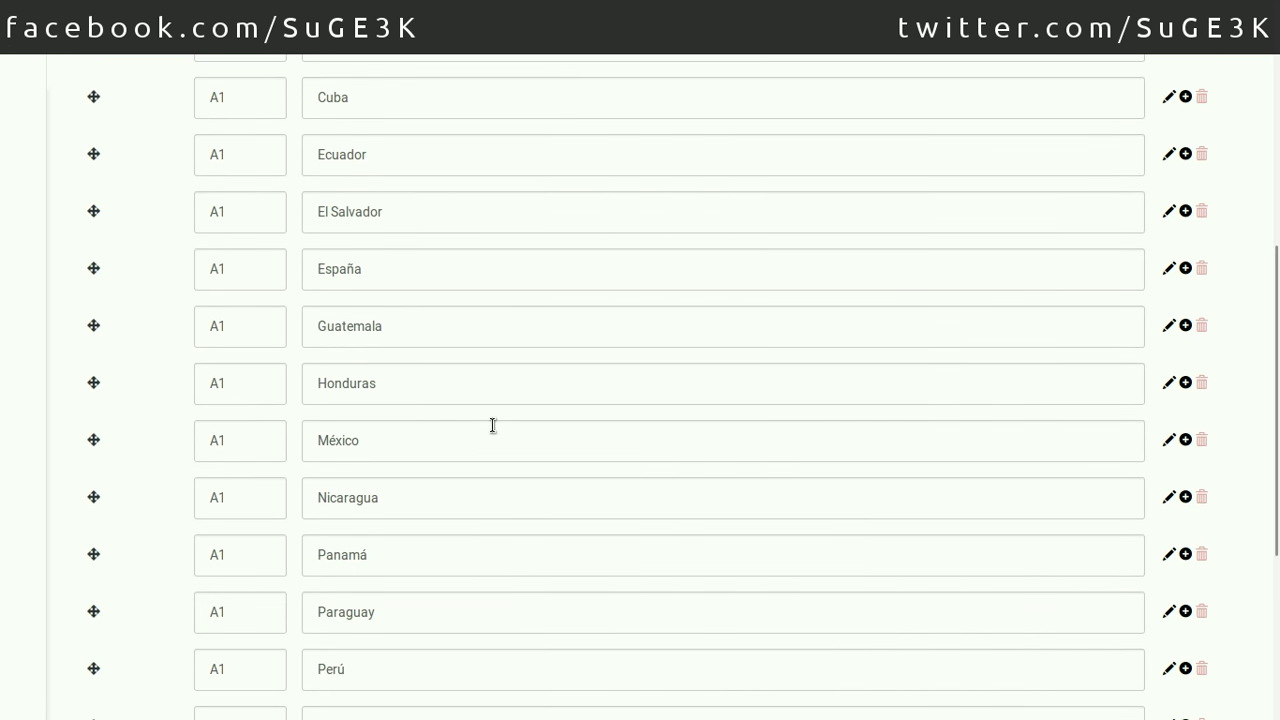
{"action": "scroll", "coordinate": [492, 425], "scroll_direction": "up", "scroll_amount": 1}
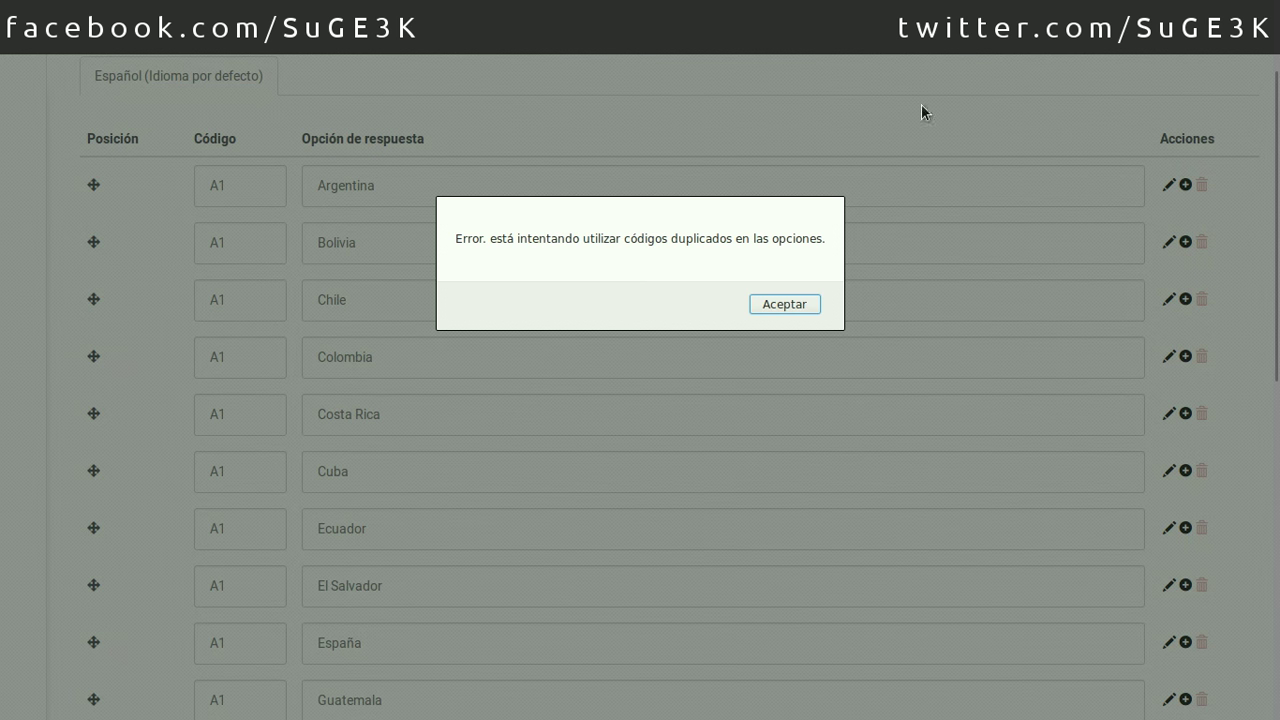
{"action": "left_click", "coordinate": [781, 308]}
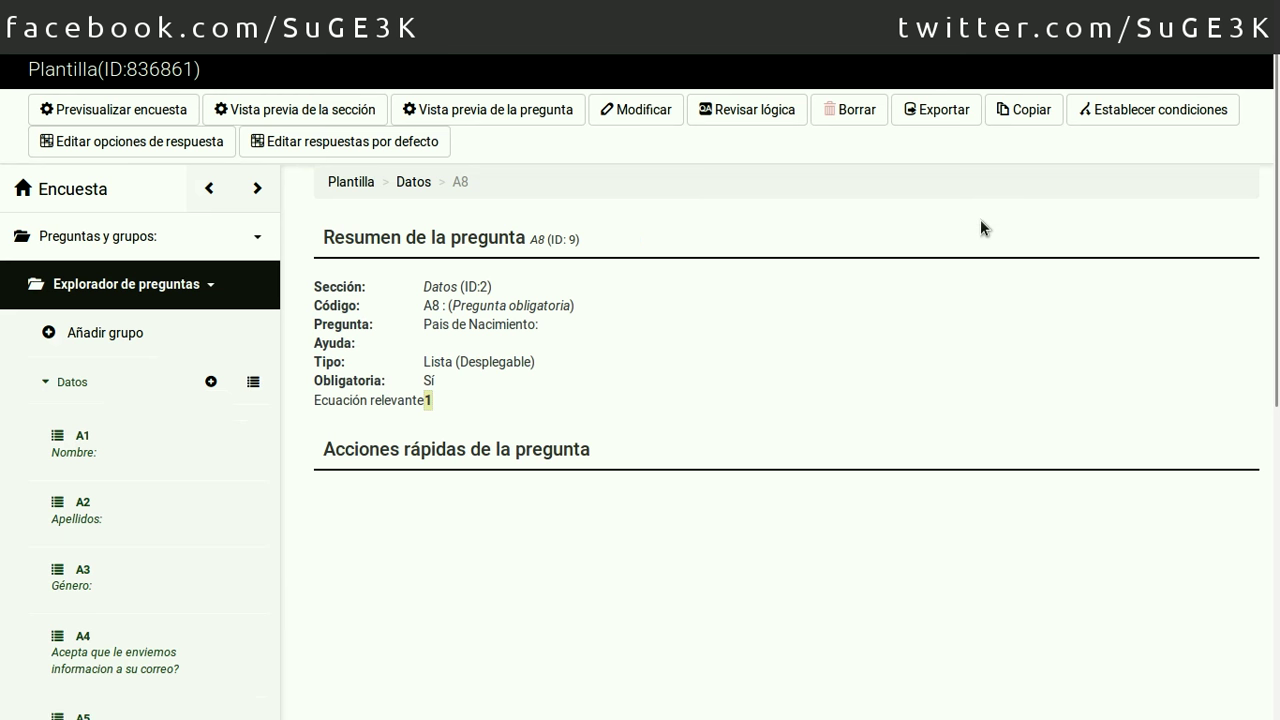
Edit the answer options of question A8 and replace them with the copied country list from Argentina to Venezuela using quick addition
{"action": "left_click", "coordinate": [97, 150]}
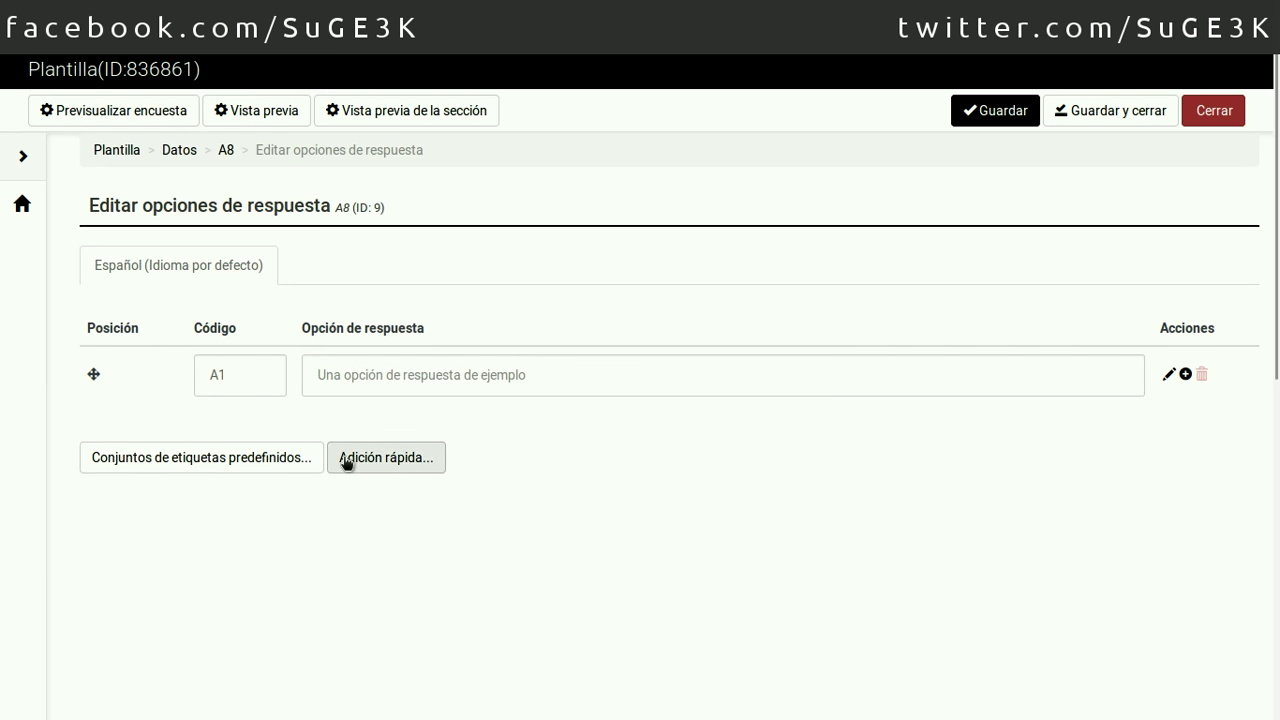
{"action": "left_click", "coordinate": [346, 458]}
{"action": "left_click", "coordinate": [474, 309]}
{"action": "key", "text": "ctrl+v"}
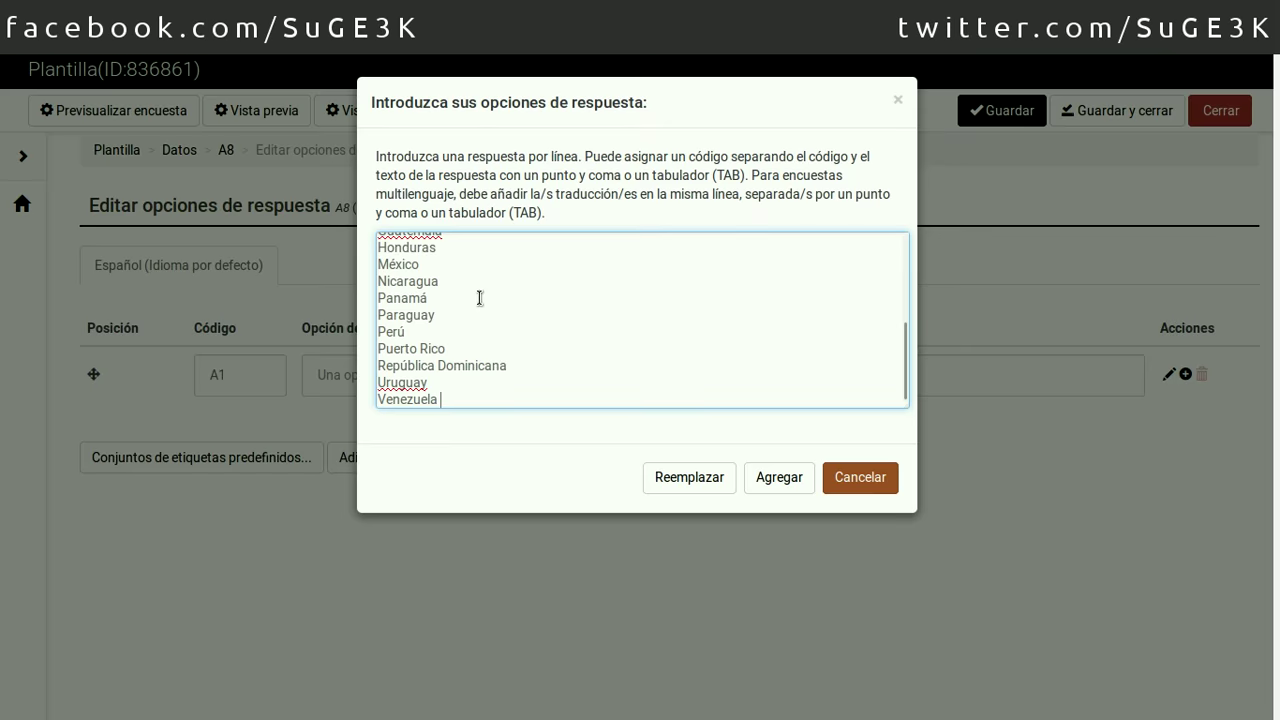
{"action": "scroll", "coordinate": [480, 298], "scroll_direction": "up", "scroll_amount": 3}
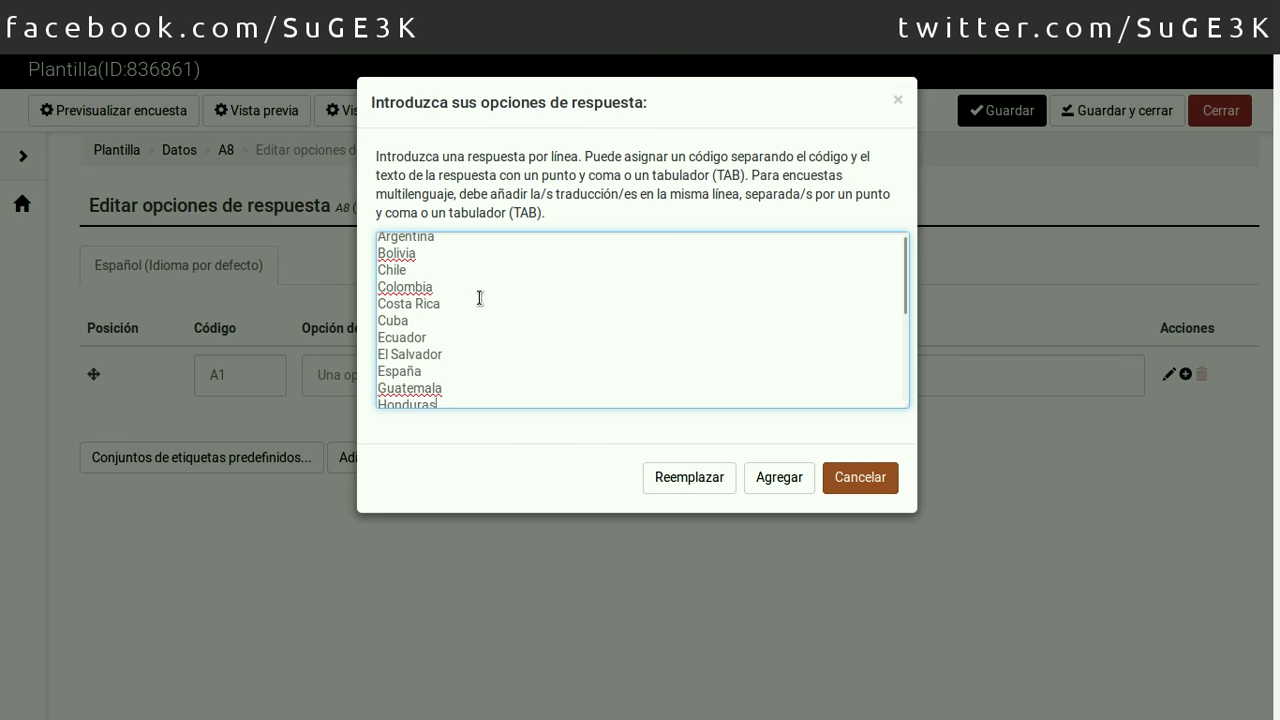
{"action": "left_click", "coordinate": [684, 477]}
Set the answer codes to A2 for Bolivia, A3 for Chile and A4 for Colombia
{"action": "scroll", "coordinate": [243, 246], "scroll_direction": "up", "scroll_amount": 2}
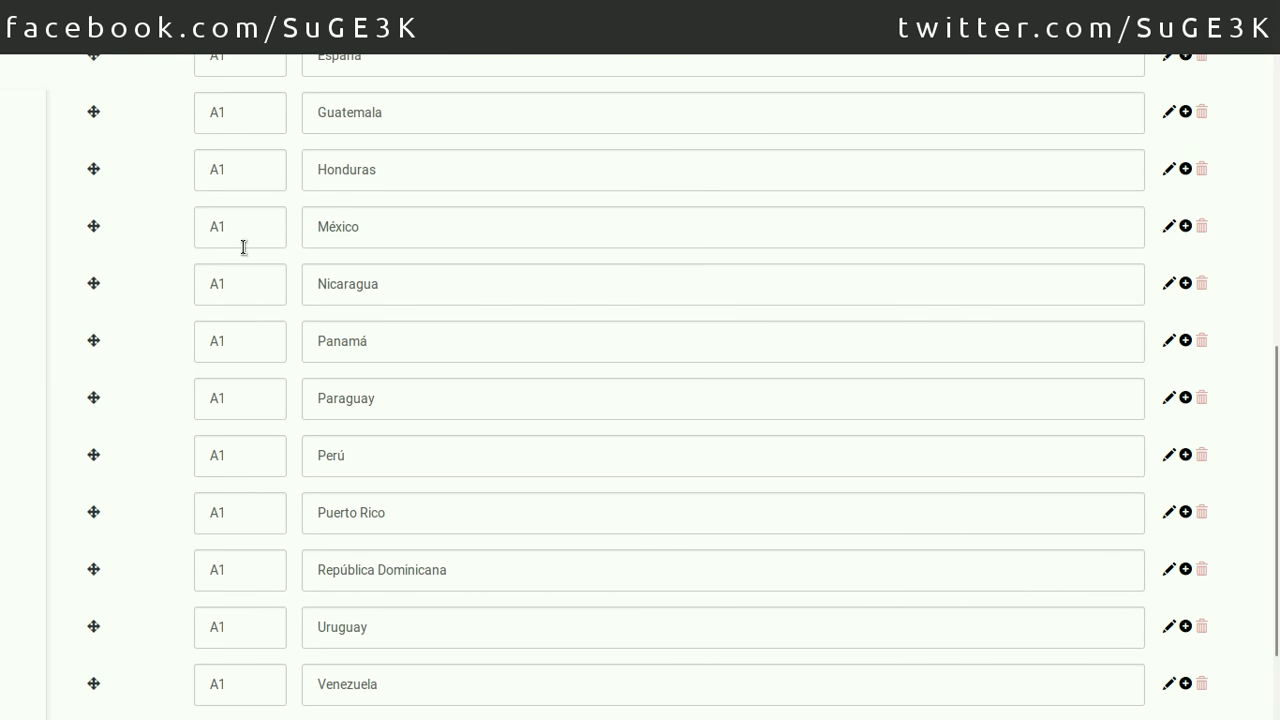
{"action": "scroll", "coordinate": [314, 251], "scroll_direction": "up", "scroll_amount": 2}
{"action": "scroll", "coordinate": [253, 162], "scroll_direction": "up", "scroll_amount": 5}
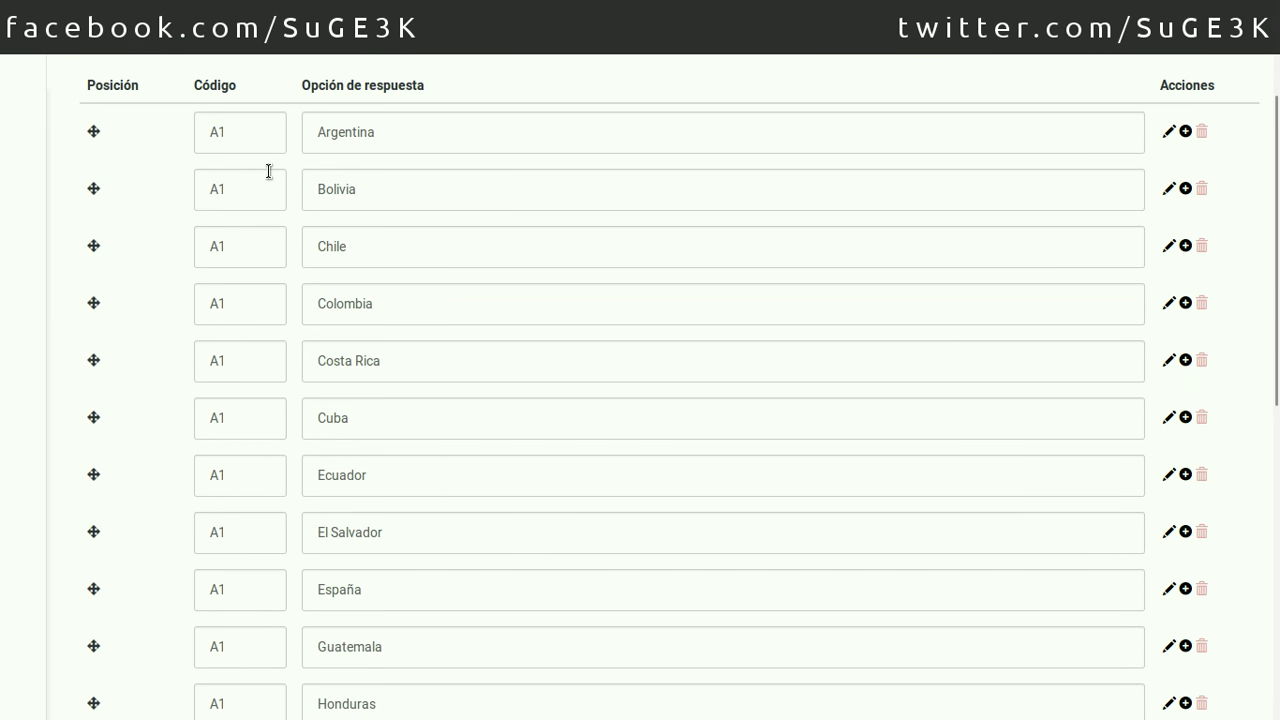
{"action": "left_click", "coordinate": [253, 192]}
{"action": "key", "text": "BackSpace"}
{"action": "type", "text": "2"}
{"action": "key", "text": "Tab"}
{"action": "key", "text": "Tab"}
{"action": "key", "text": "Tab"}
{"action": "key", "text": "Tab"}
{"action": "key", "text": "Tab"}
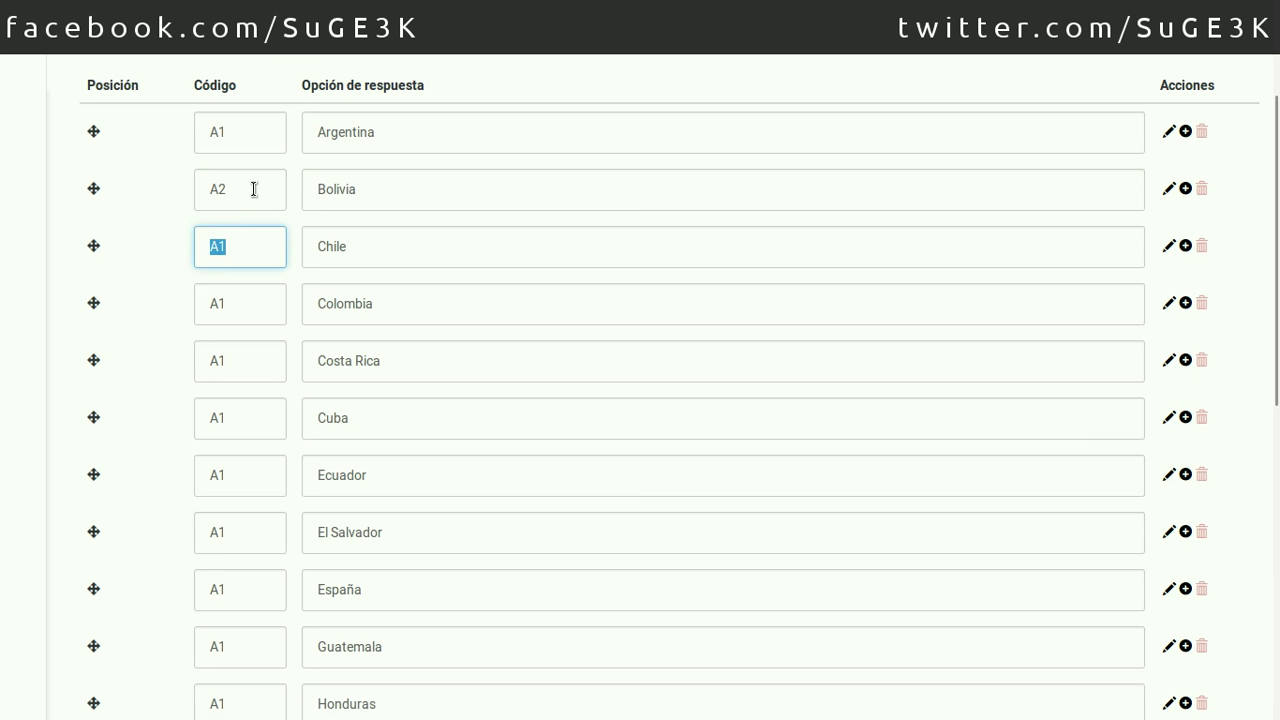
{"action": "key", "text": "Right"}
{"action": "key", "text": "BackSpace"}
{"action": "type", "text": "3"}
{"action": "left_click", "coordinate": [246, 301]}
{"action": "key", "text": "BackSpace"}
{"action": "type", "text": "4"}
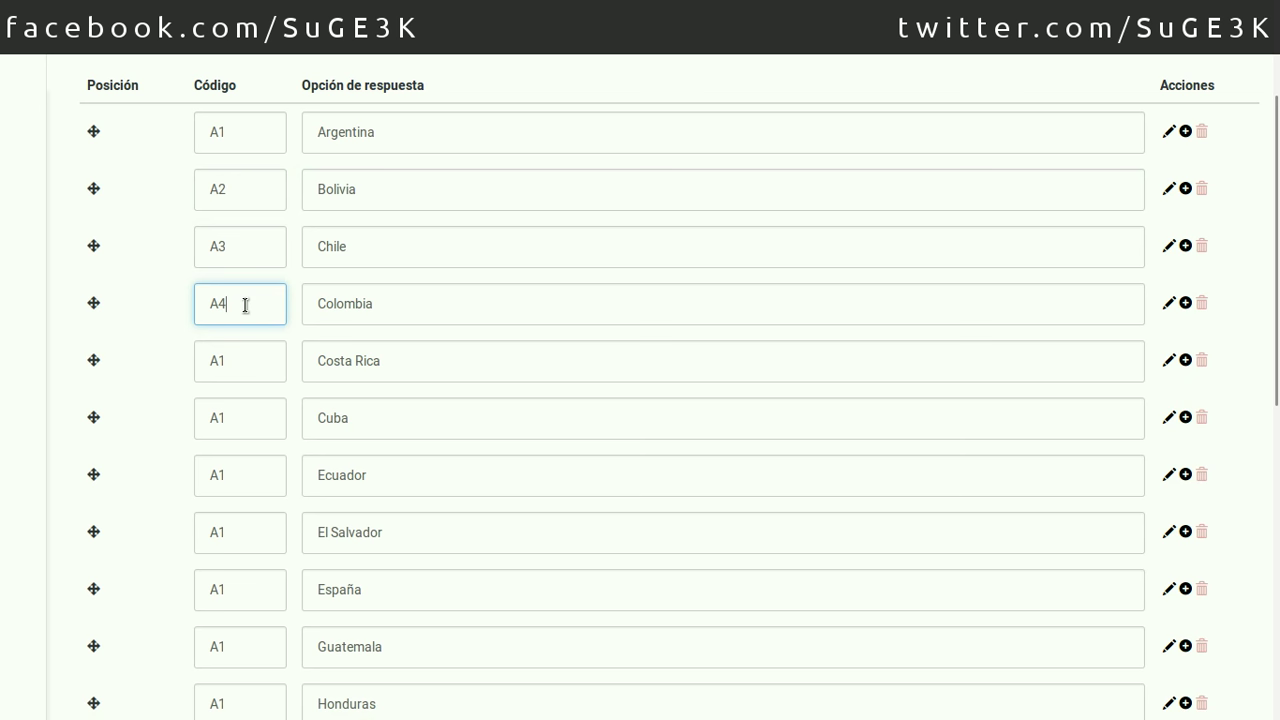
Set the answer codes to A5 for Costa Rica, A6 for Cuba, A7 for Ecuador and A8 for El Salvador
{"action": "left_click", "coordinate": [240, 367]}
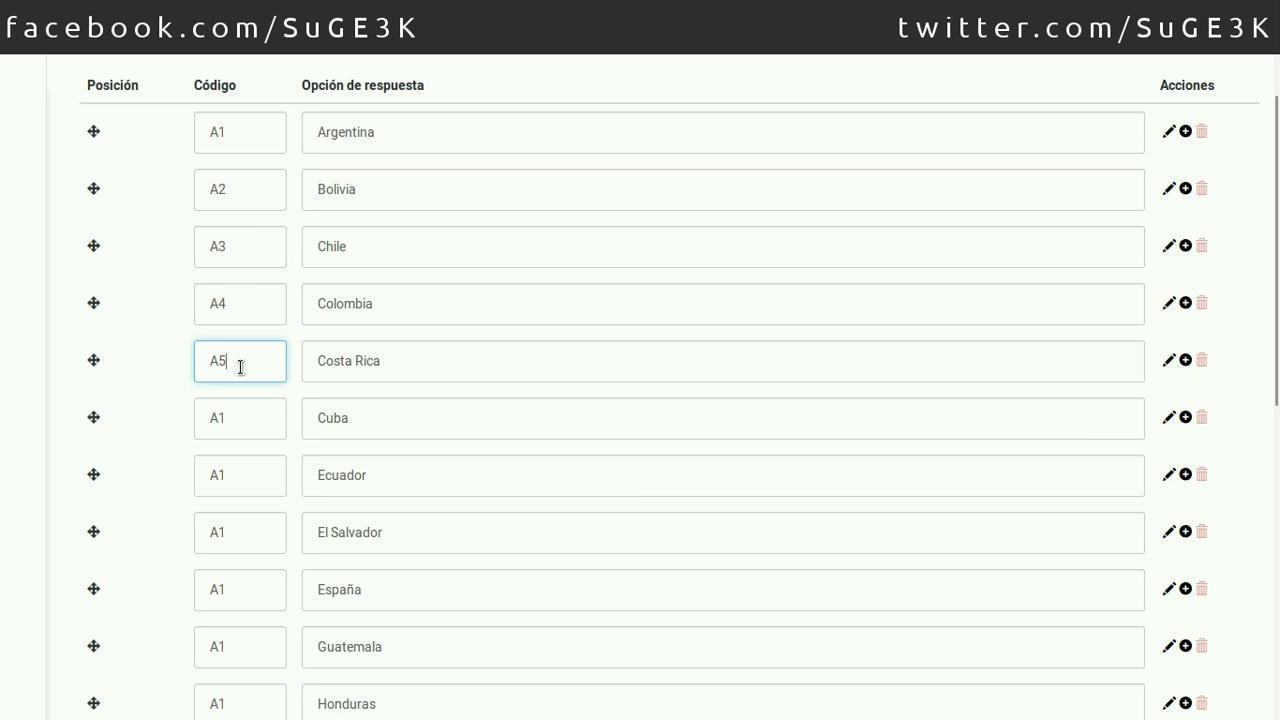
{"action": "type", "text": "5"}
{"action": "left_click", "coordinate": [242, 423]}
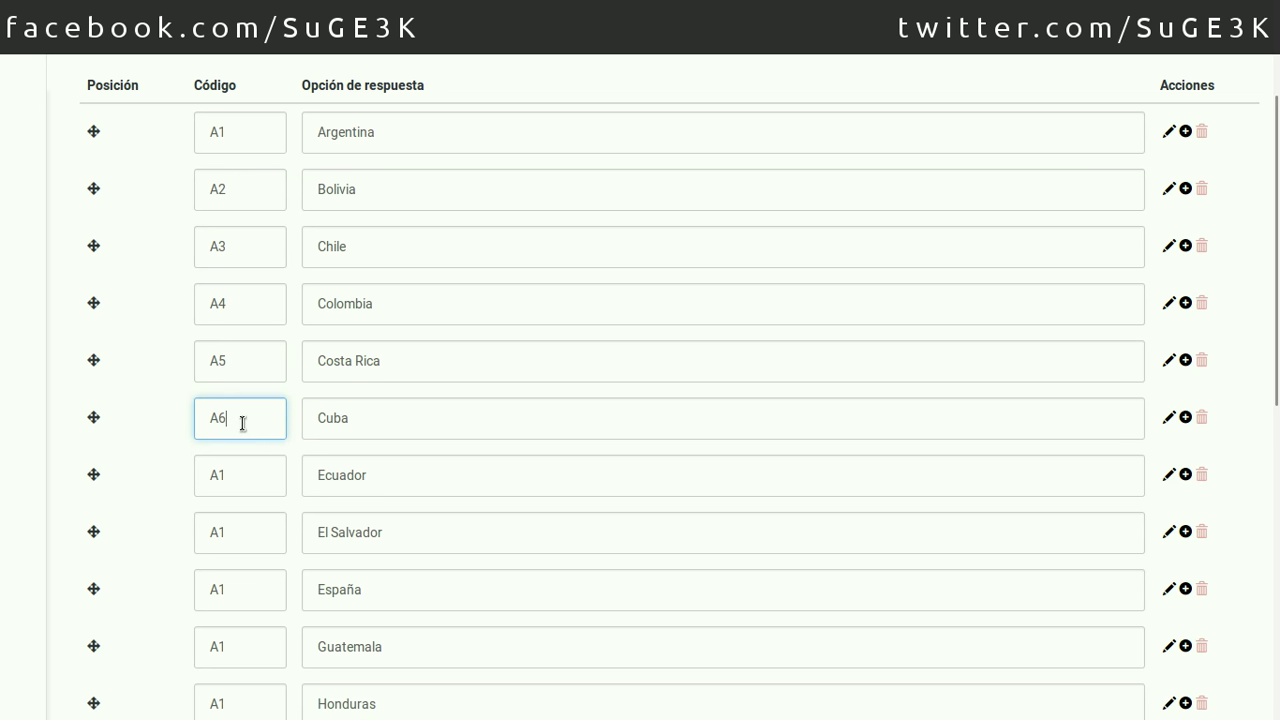
{"action": "left_click", "coordinate": [234, 474]}
{"action": "key", "text": "BackSpace"}
{"action": "type", "text": "7"}
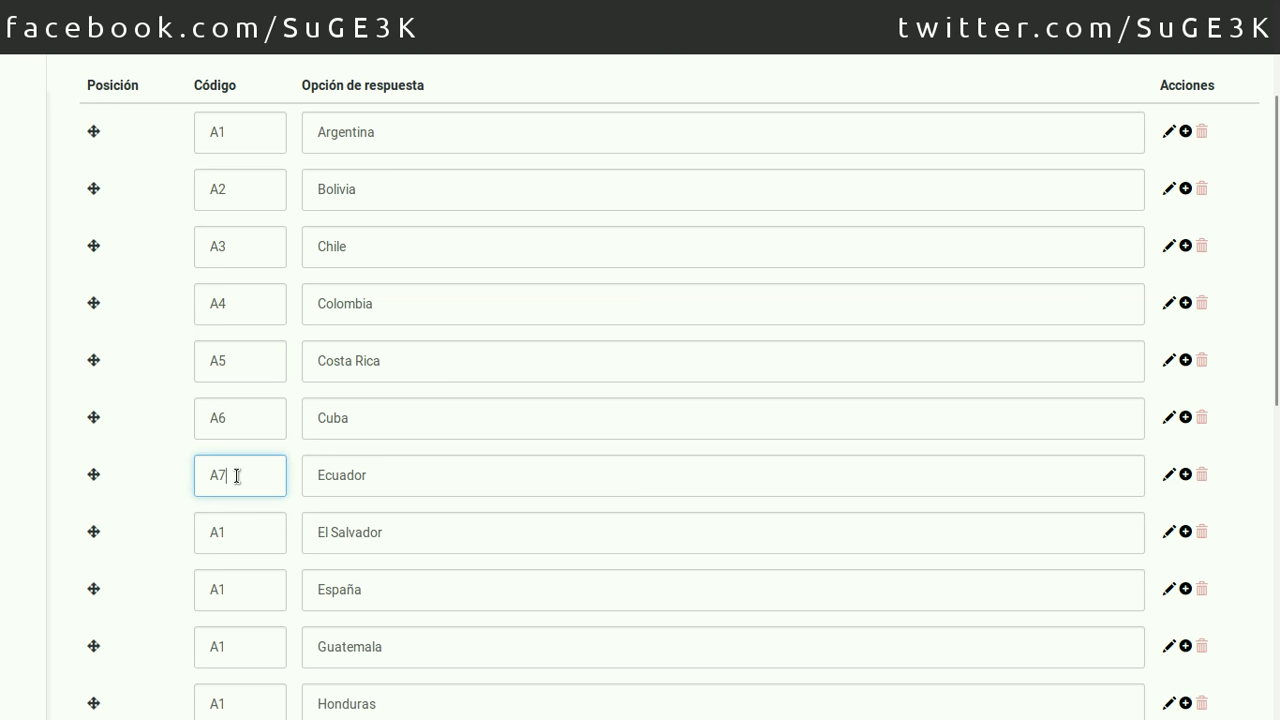
{"action": "left_click", "coordinate": [235, 517]}
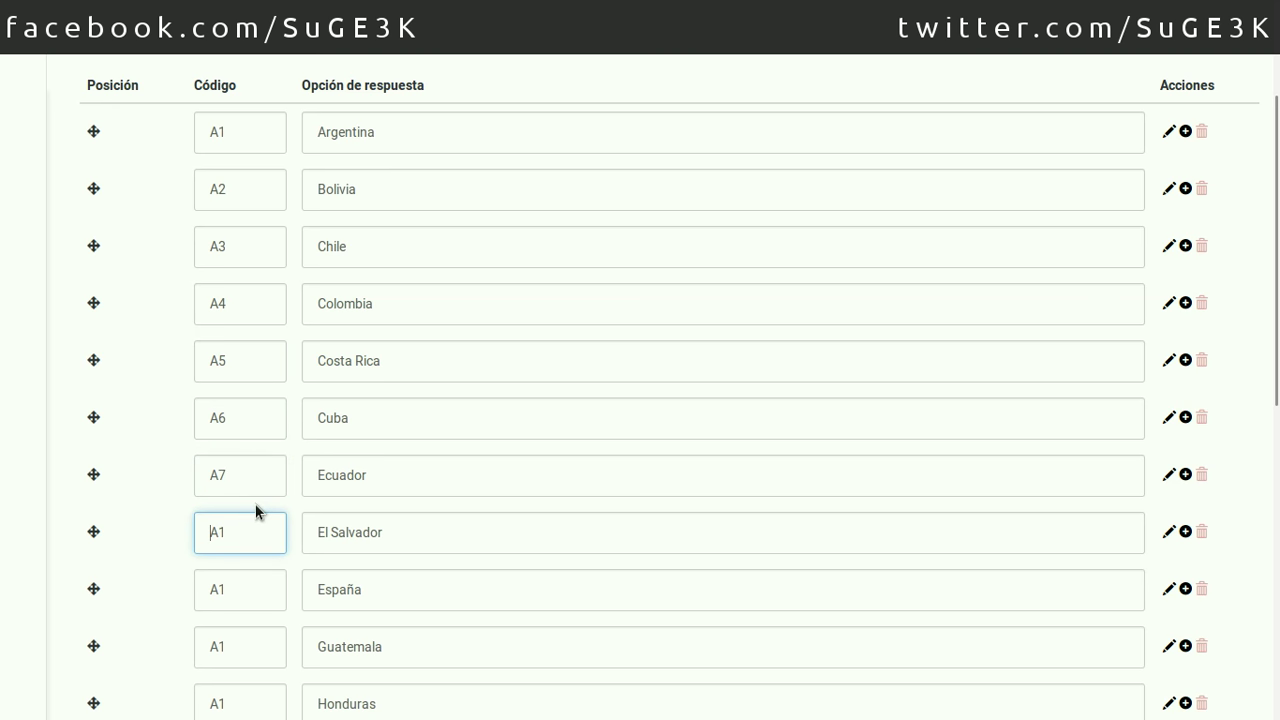
{"action": "type", "text": "8"}
Set the answer codes to A9 for España, A10 for Guatemala and A11 for Honduras
{"action": "scroll", "coordinate": [257, 512], "scroll_direction": "down", "scroll_amount": 2}
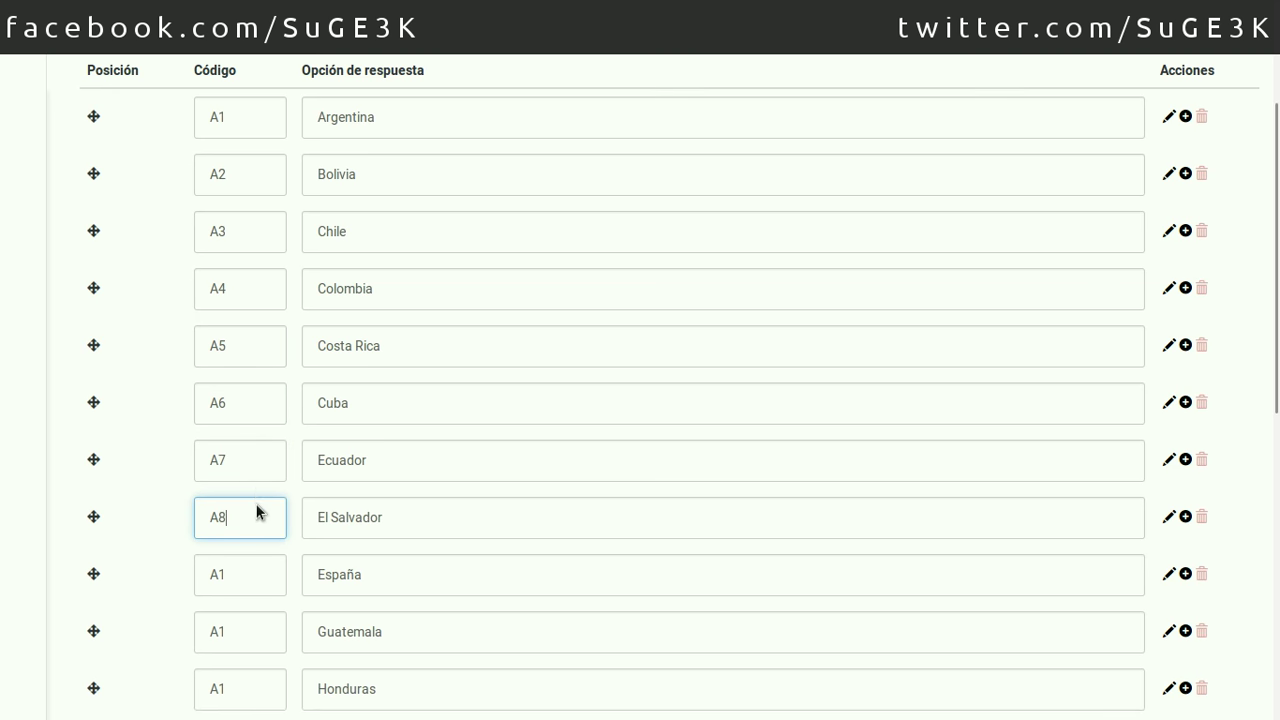
{"action": "left_click", "coordinate": [245, 485]}
{"action": "key", "text": "BackSpace"}
{"action": "type", "text": "9"}
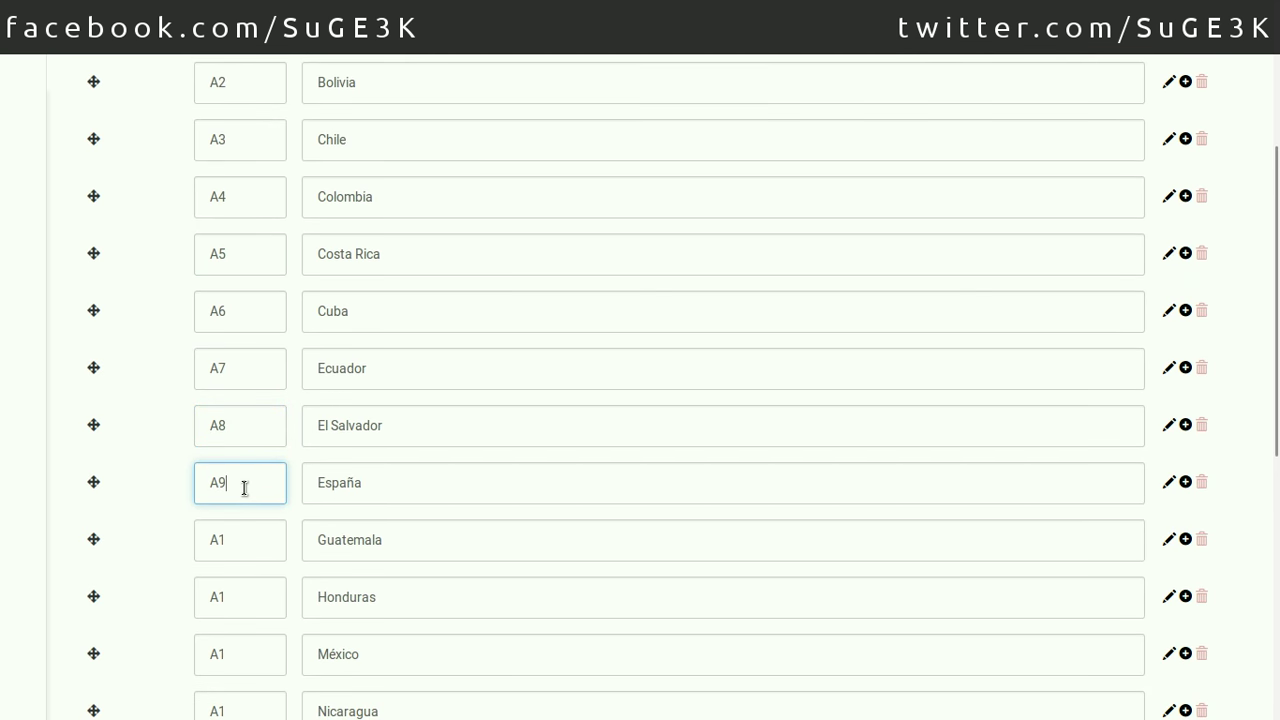
{"action": "scroll", "coordinate": [243, 490], "scroll_direction": "down", "scroll_amount": 3}
{"action": "left_click", "coordinate": [259, 375]}
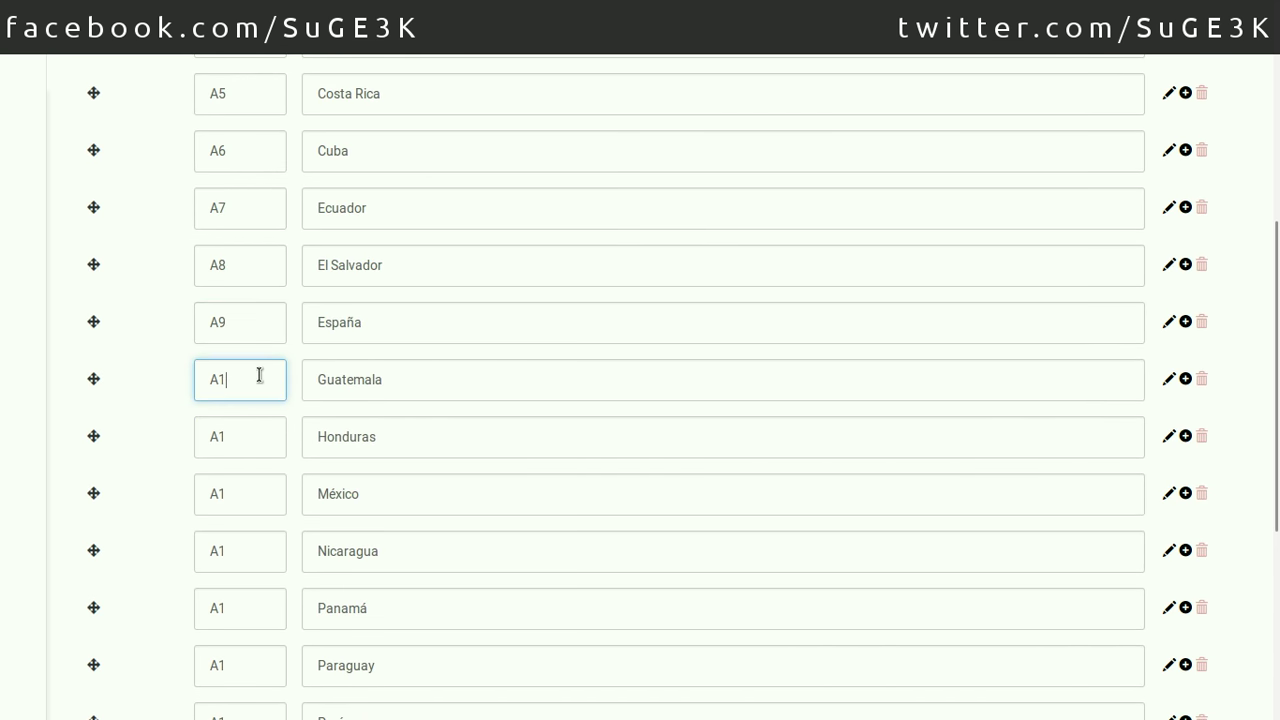
{"action": "type", "text": "0"}
{"action": "left_click", "coordinate": [267, 440]}
{"action": "type", "text": "1"}
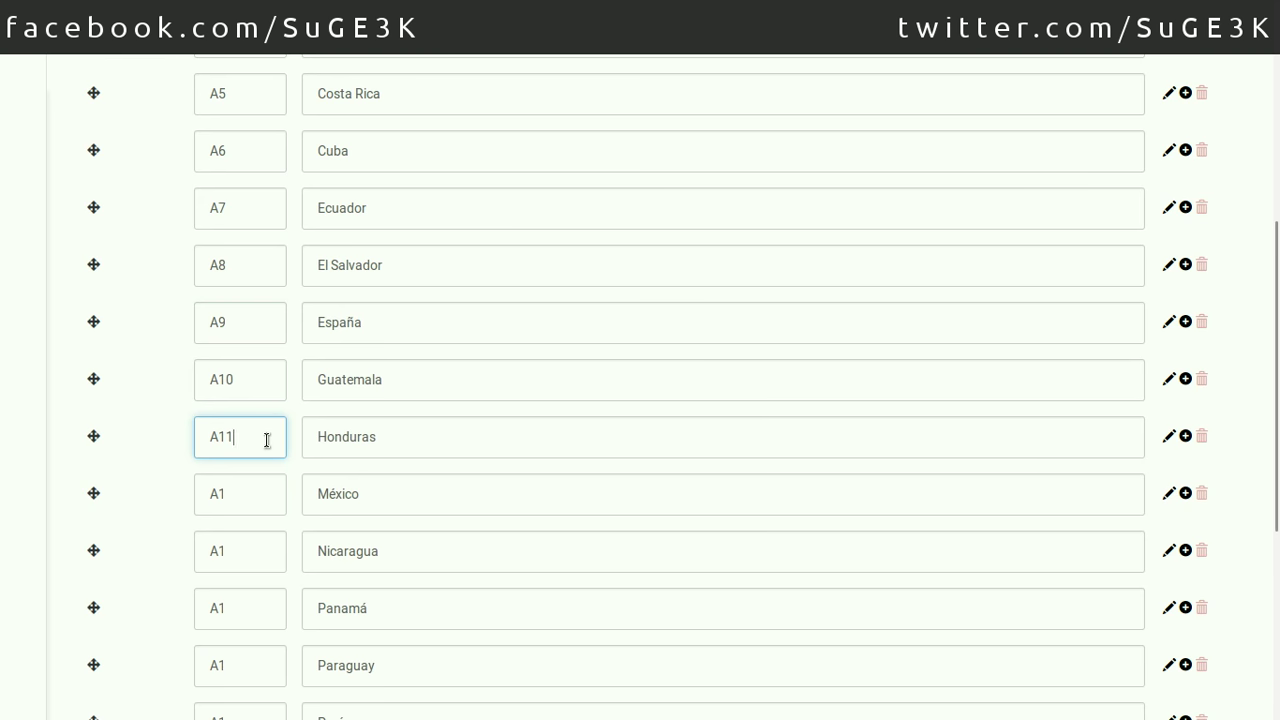
{"action": "type", "text": "1"}
Set the answer codes to A12 for México, A13 for Nicaragua, A14 for Panamá and A15 for Paraguay
{"action": "left_click", "coordinate": [259, 494]}
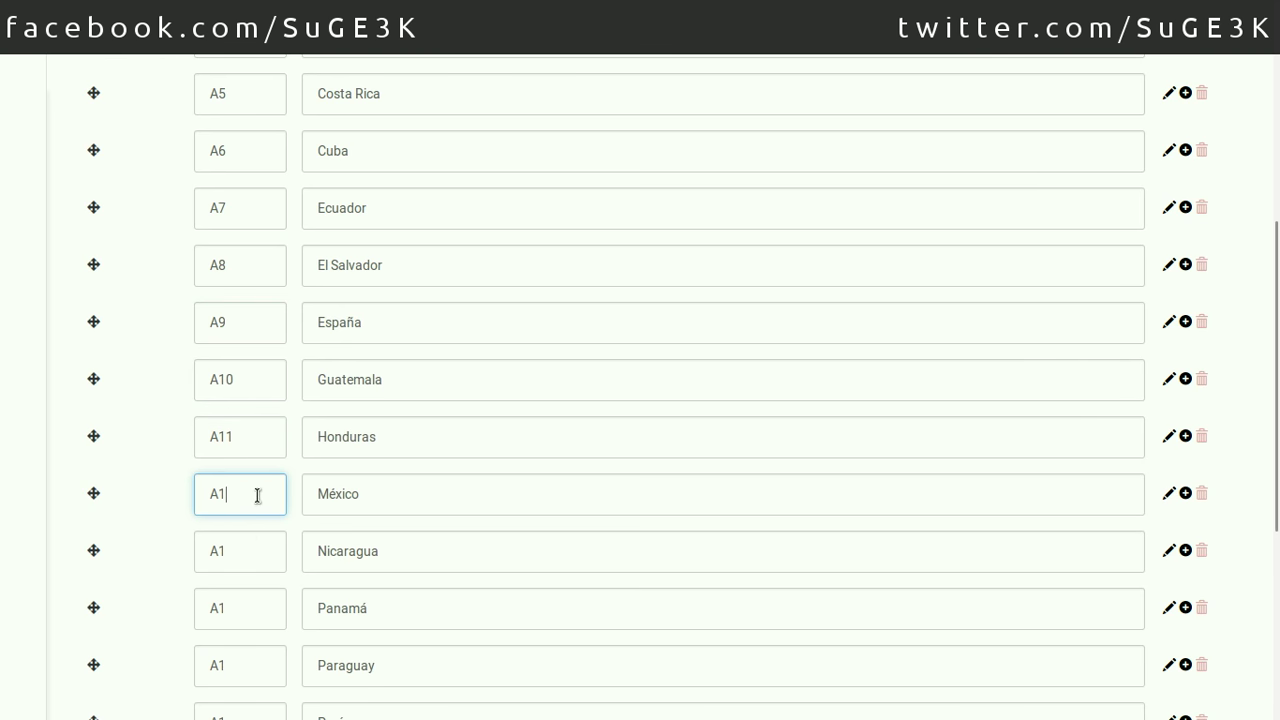
{"action": "type", "text": "2"}
{"action": "left_click", "coordinate": [234, 553]}
{"action": "type", "text": "3"}
{"action": "left_click", "coordinate": [246, 609]}
{"action": "type", "text": "4"}
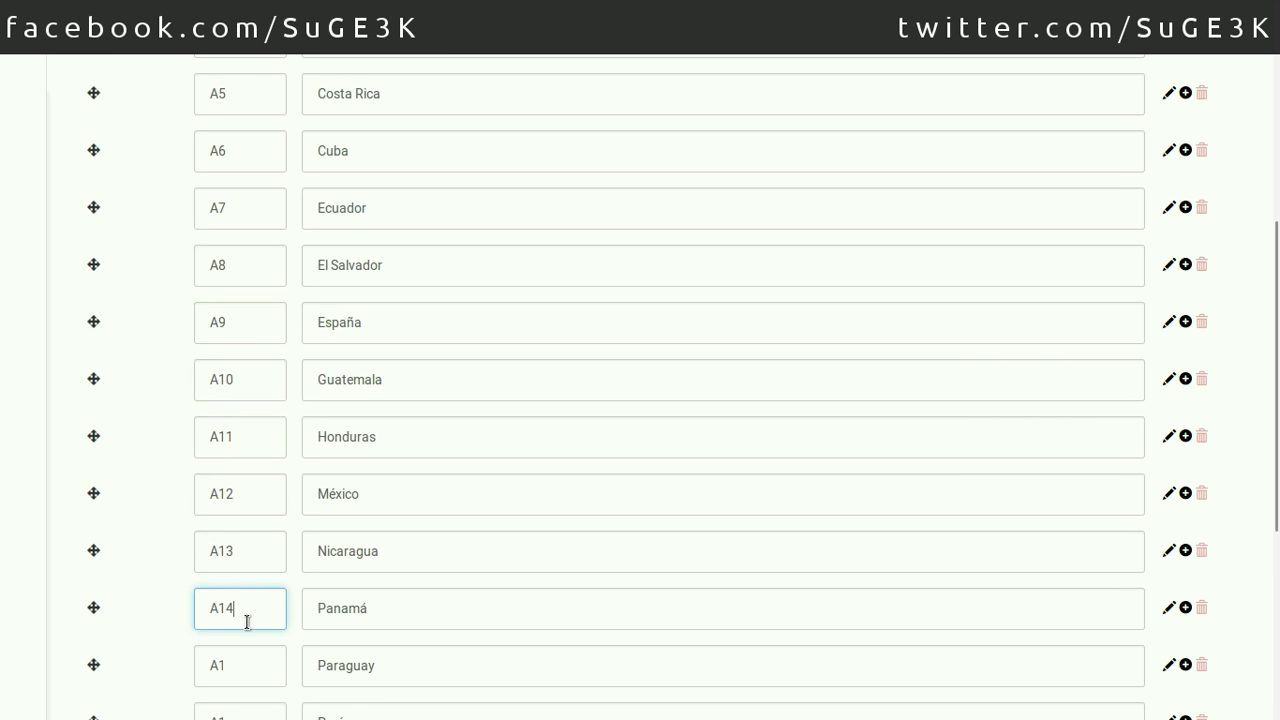
{"action": "scroll", "coordinate": [249, 625], "scroll_direction": "down", "scroll_amount": 1}
{"action": "type", "text": "5"}
Set the answer codes to A16 for Perú, A17 for Puerto Rico and A18 for República Dominicana
{"action": "scroll", "coordinate": [251, 609], "scroll_direction": "down", "scroll_amount": 2}
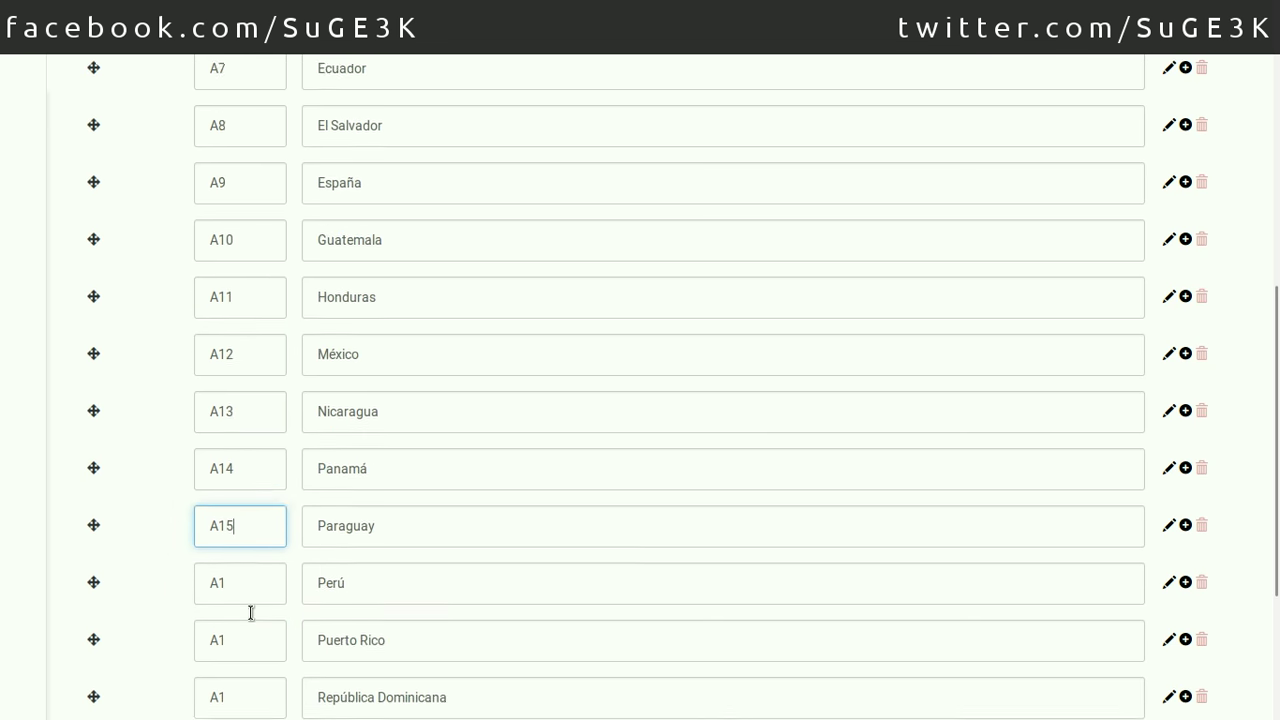
{"action": "left_click", "coordinate": [254, 557]}
{"action": "type", "text": "6"}
{"action": "left_click", "coordinate": [246, 617]}
{"action": "type", "text": "7"}
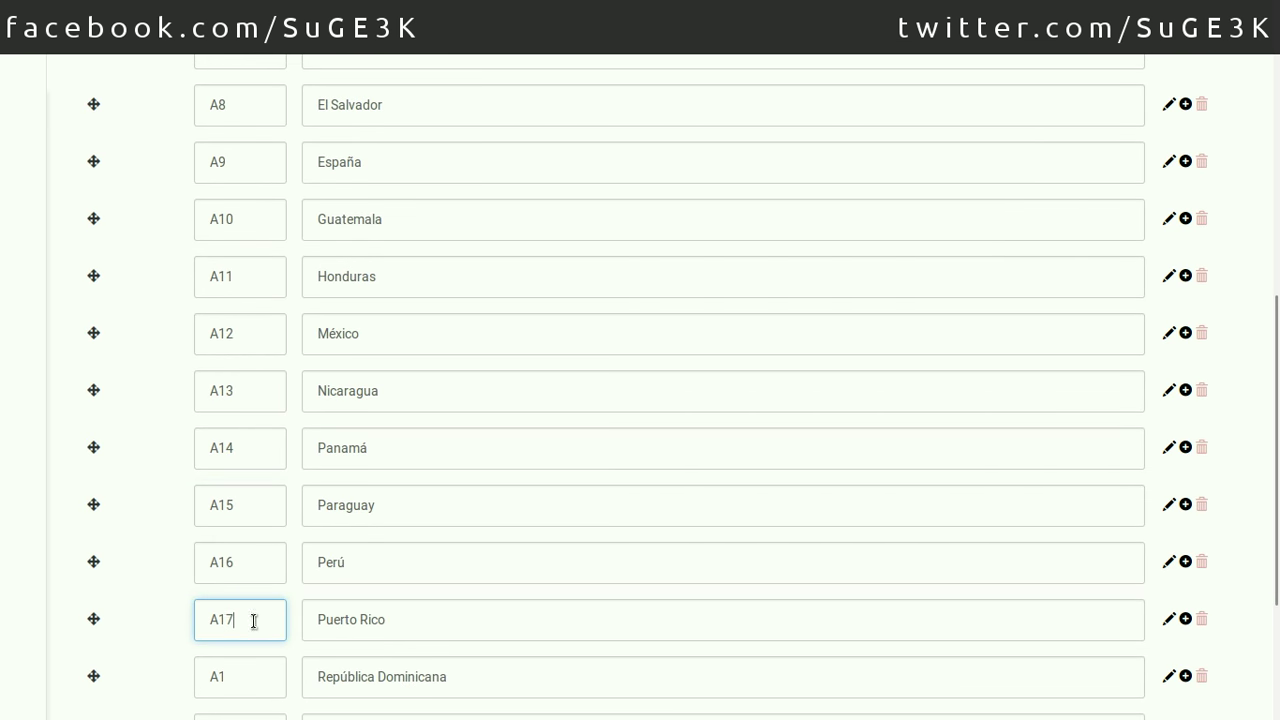
{"action": "scroll", "coordinate": [252, 610], "scroll_direction": "down", "scroll_amount": 3}
{"action": "left_click", "coordinate": [246, 524]}
{"action": "type", "text": "8"}
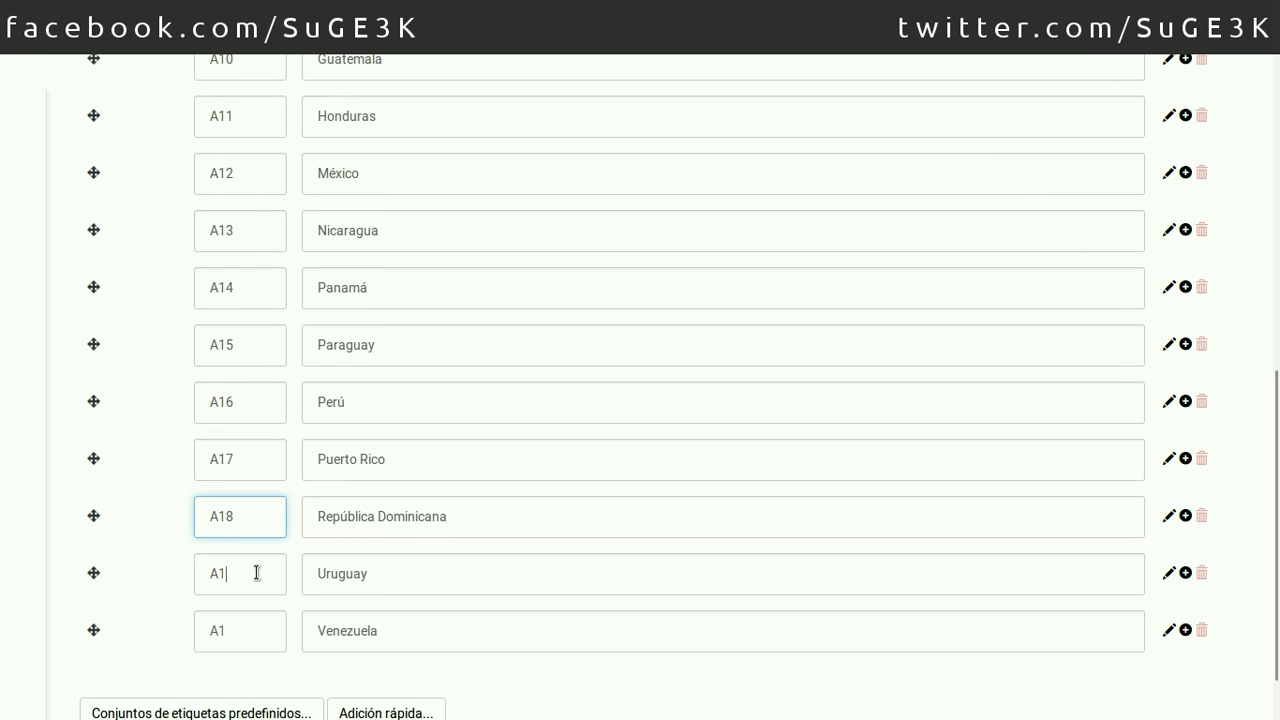
Set the answer codes to A19 for Uruguay and A20 for Venezuela, and save and close the answer options
{"action": "left_click", "coordinate": [257, 573]}
{"action": "type", "text": "9"}
{"action": "left_click", "coordinate": [257, 634]}
{"action": "key", "text": "BackSpace"}
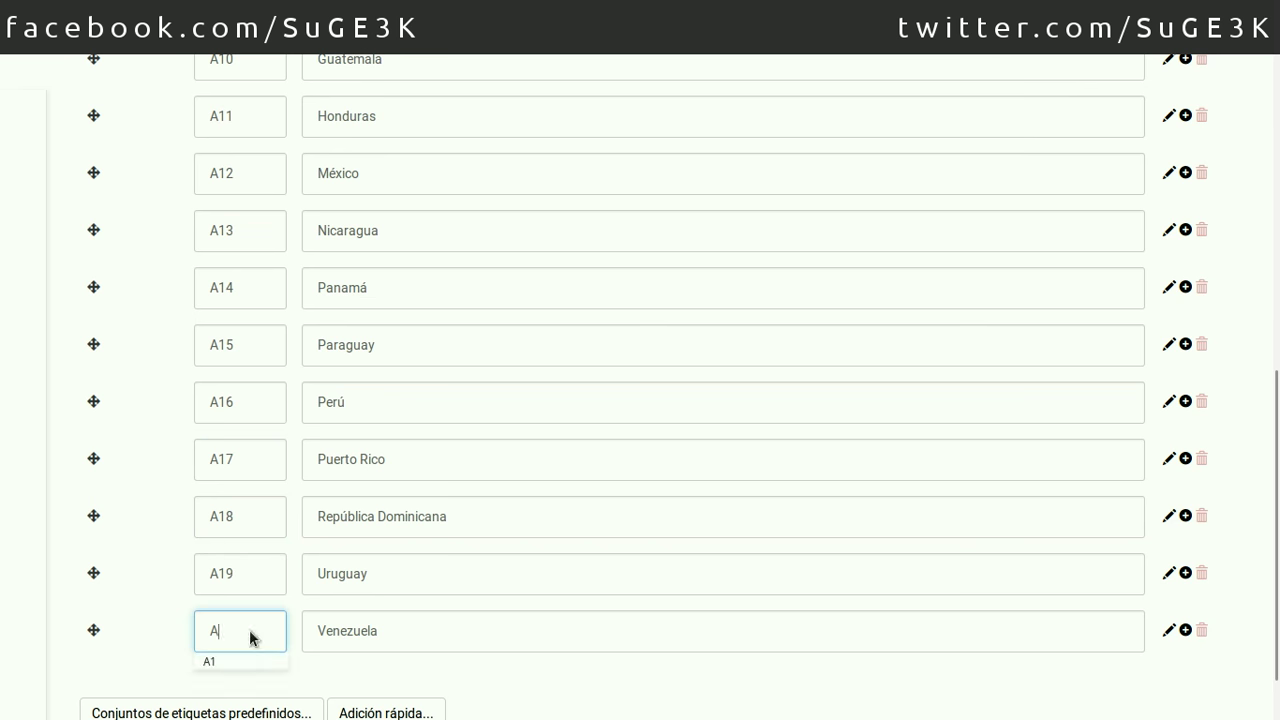
{"action": "type", "text": "20"}
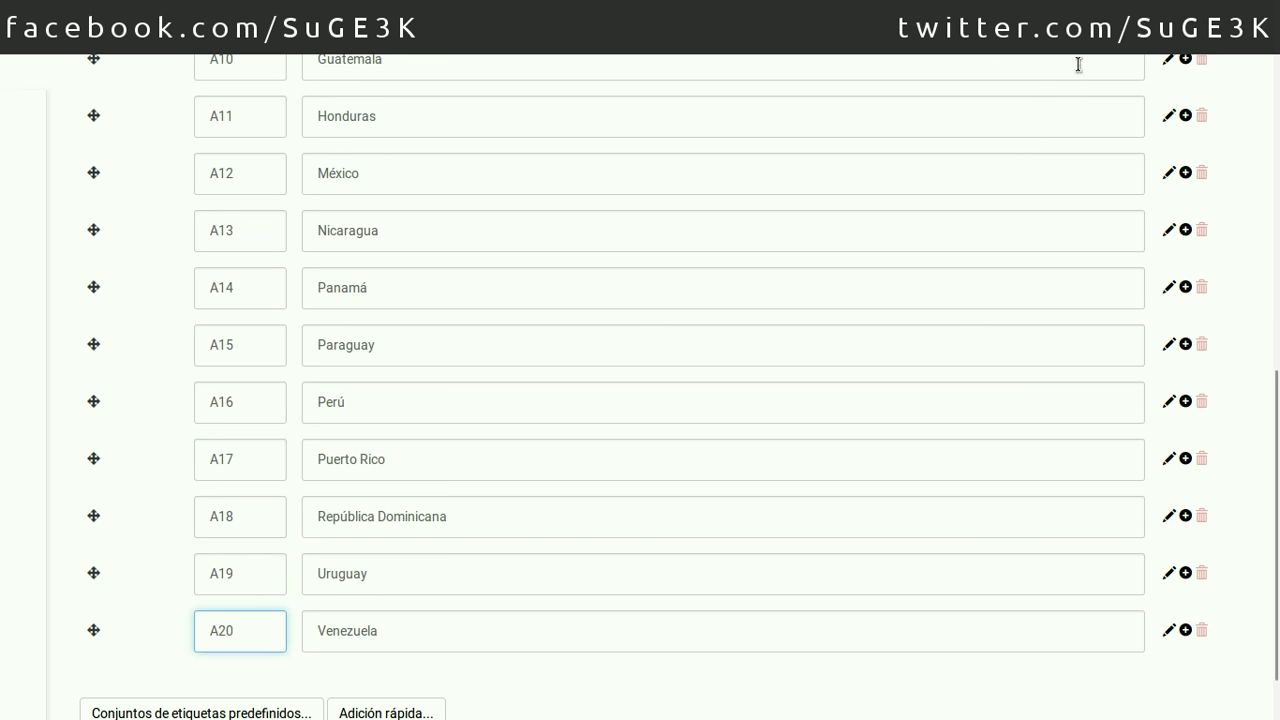
{"action": "key", "text": "Return"}
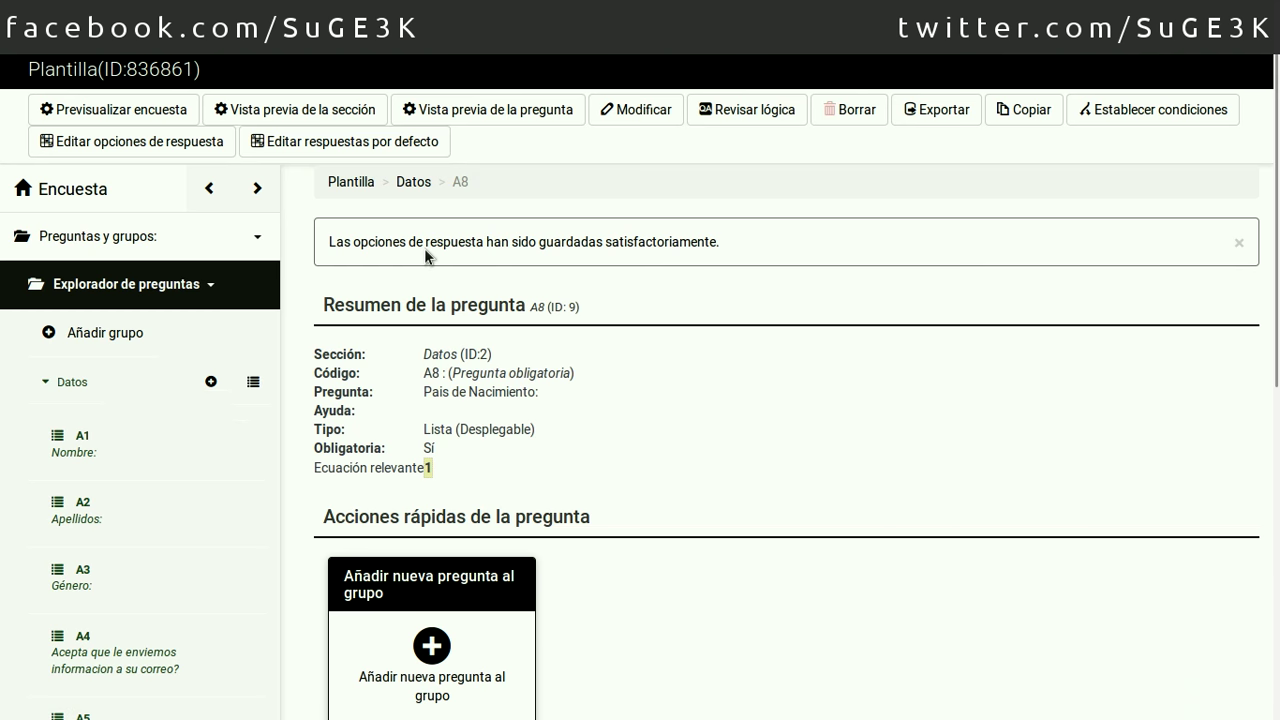
Preview the Datos section and look through its questions down to the validation hint of the Edad question
{"action": "left_click", "coordinate": [332, 114]}
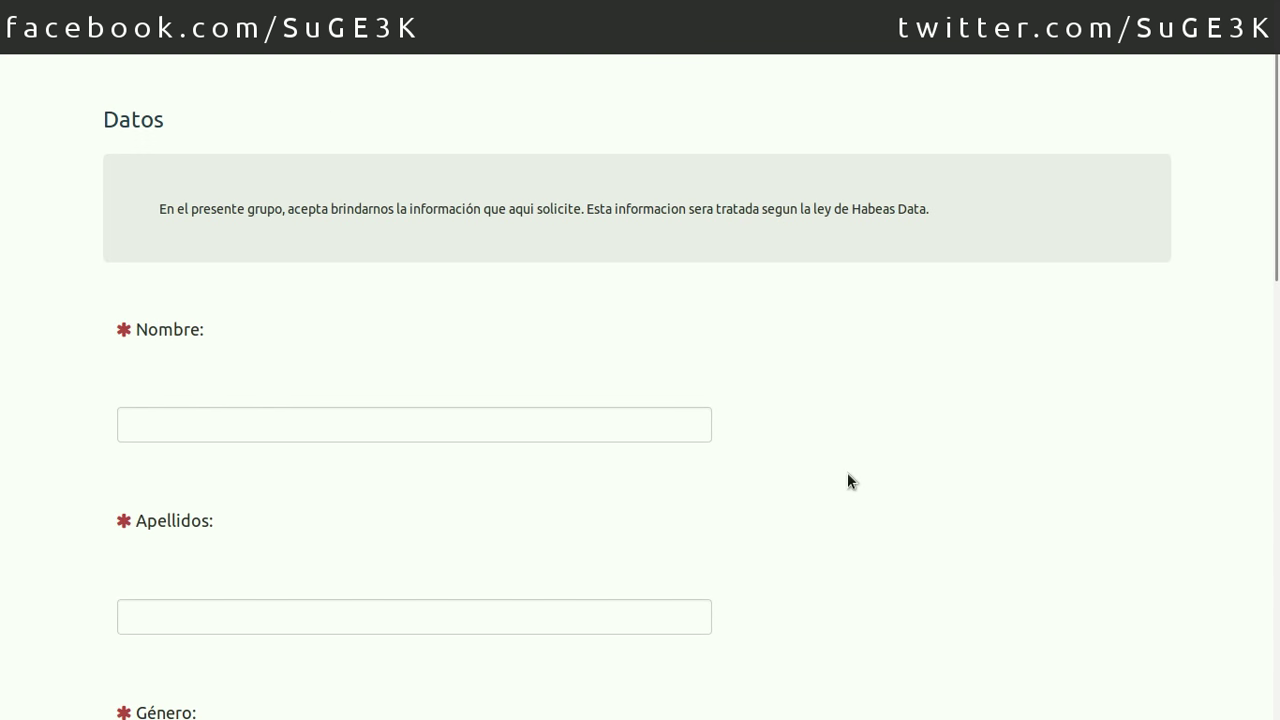
{"action": "scroll", "coordinate": [846, 478], "scroll_direction": "down", "scroll_amount": 3}
{"action": "scroll", "coordinate": [847, 478], "scroll_direction": "down", "scroll_amount": 9}
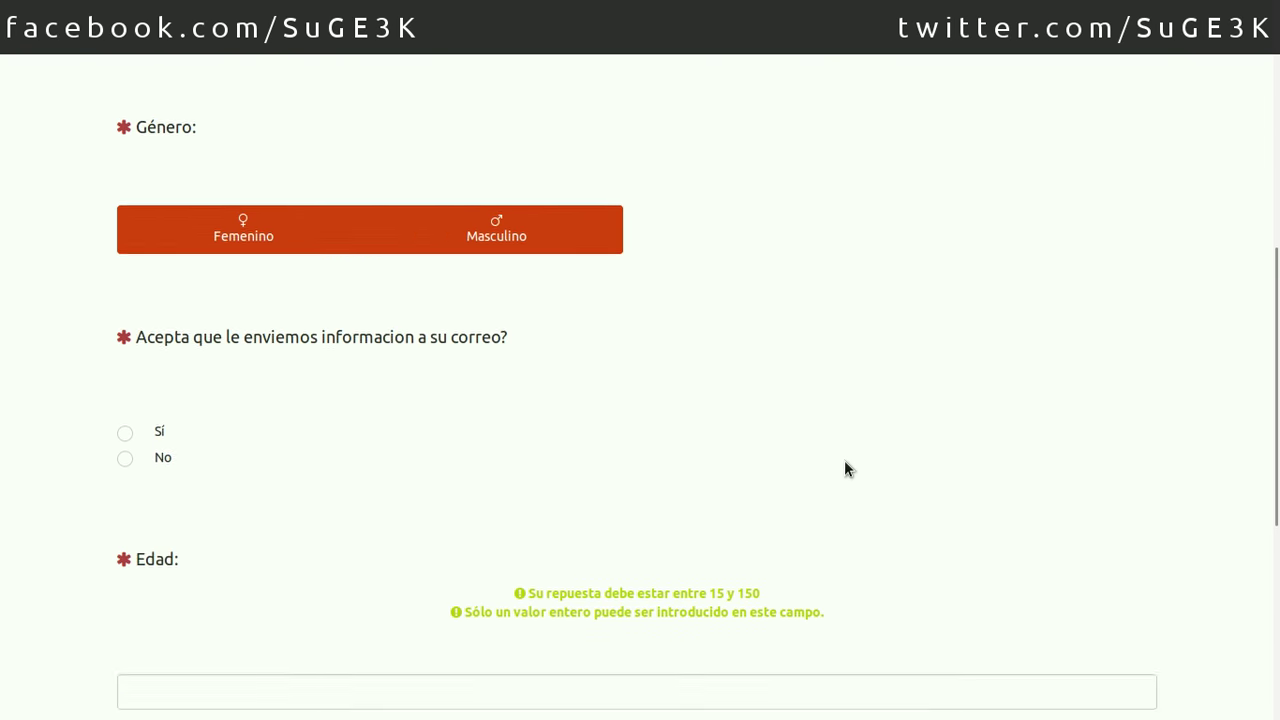
{"action": "scroll", "coordinate": [844, 468], "scroll_direction": "down", "scroll_amount": 1}
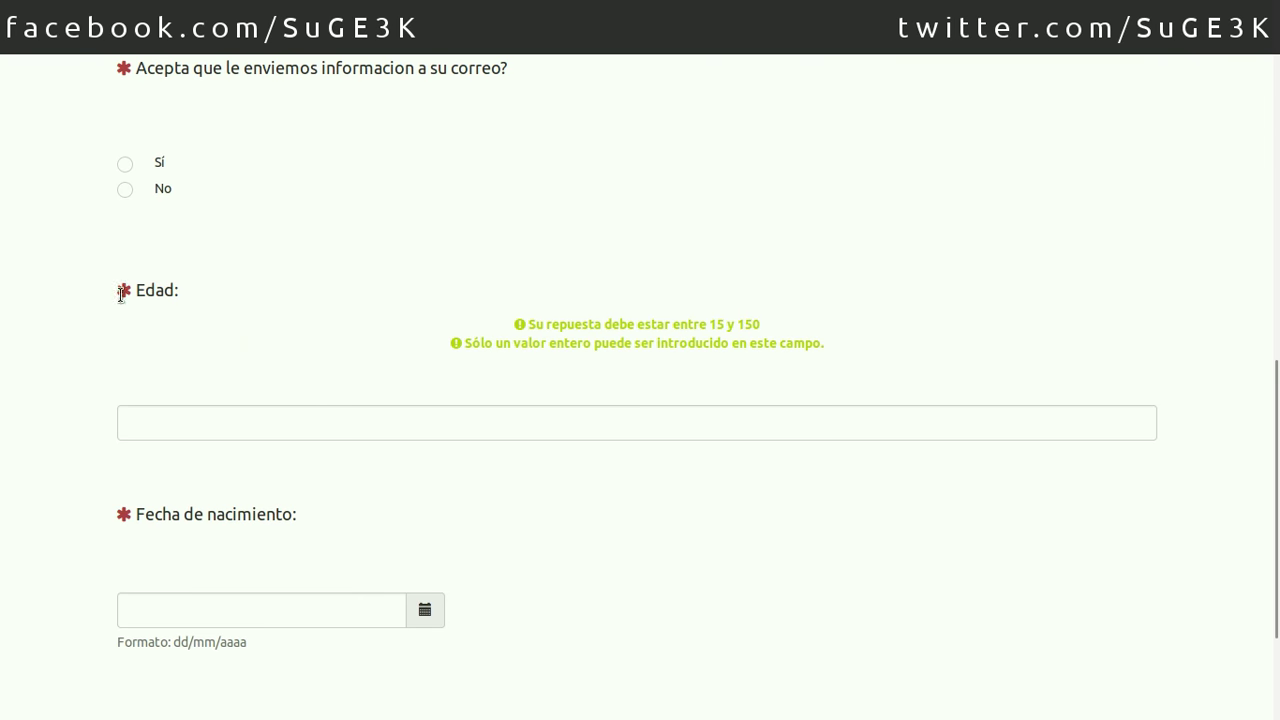
{"action": "left_click_drag", "start_coordinate": [522, 325], "coordinate": [614, 332]}
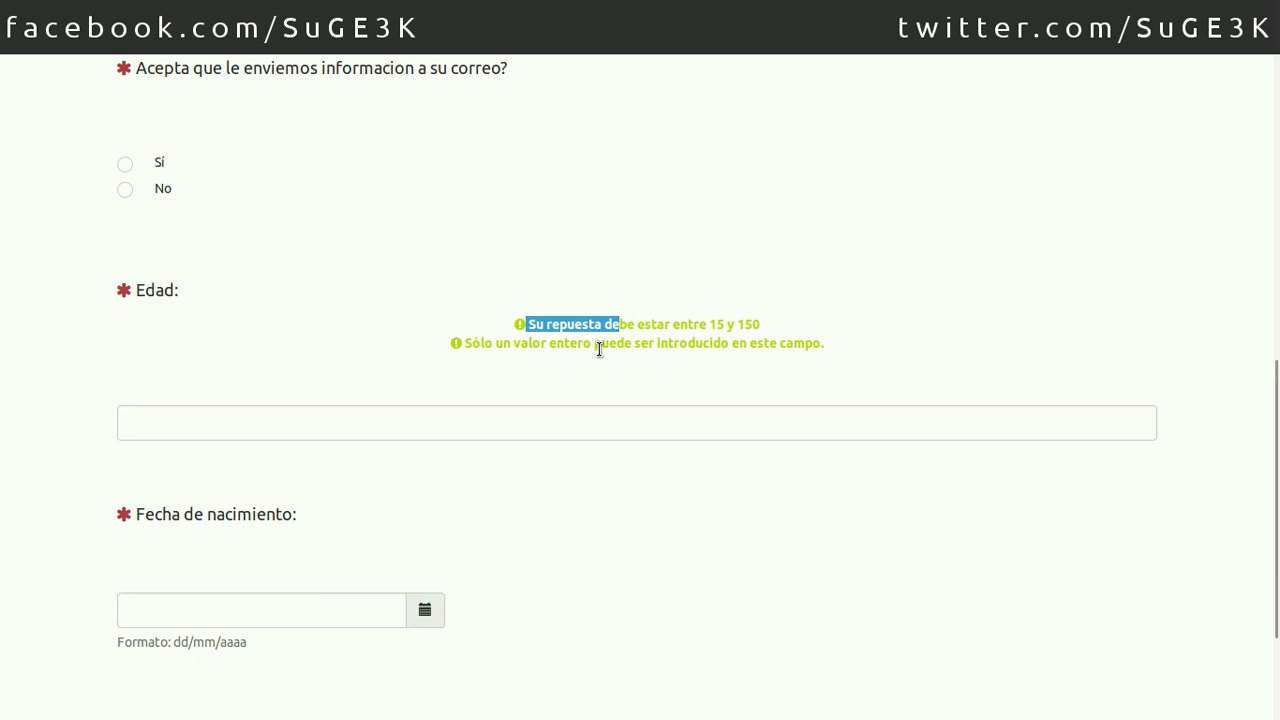
Test the range validation of the Edad question with the out-of-range values 151 and 9
{"action": "left_click", "coordinate": [384, 421]}
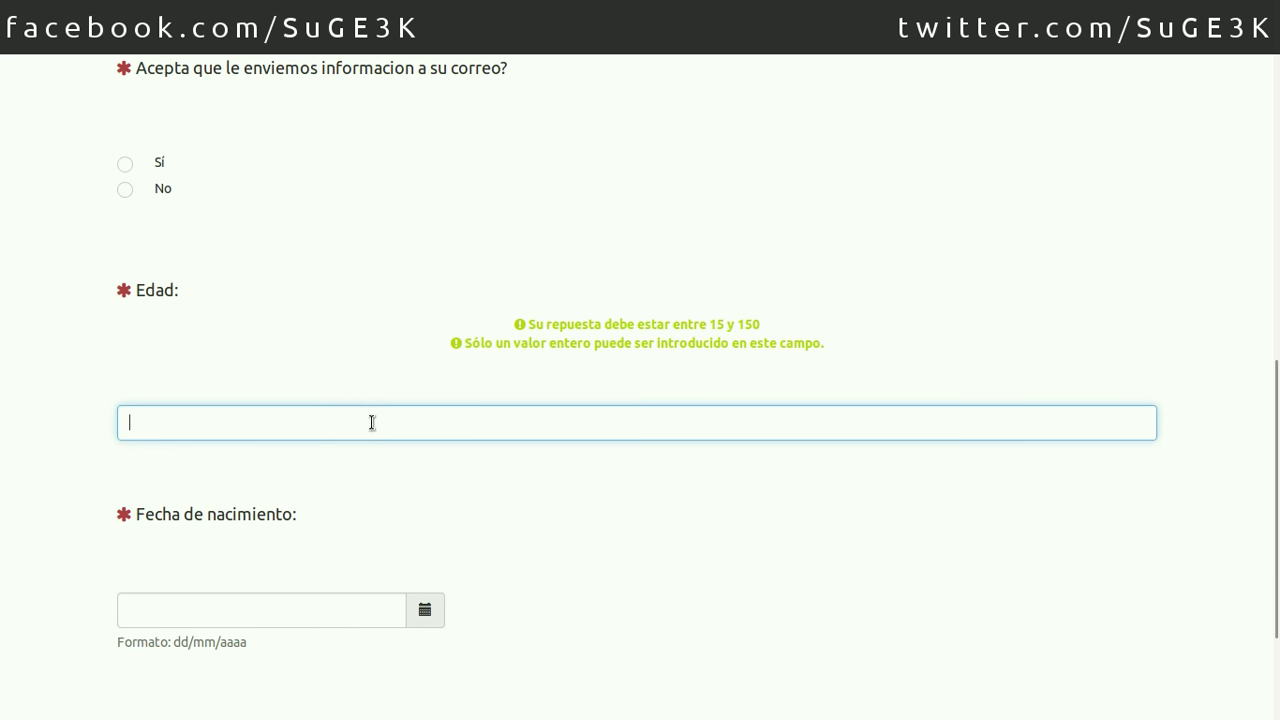
{"action": "type", "text": "151"}
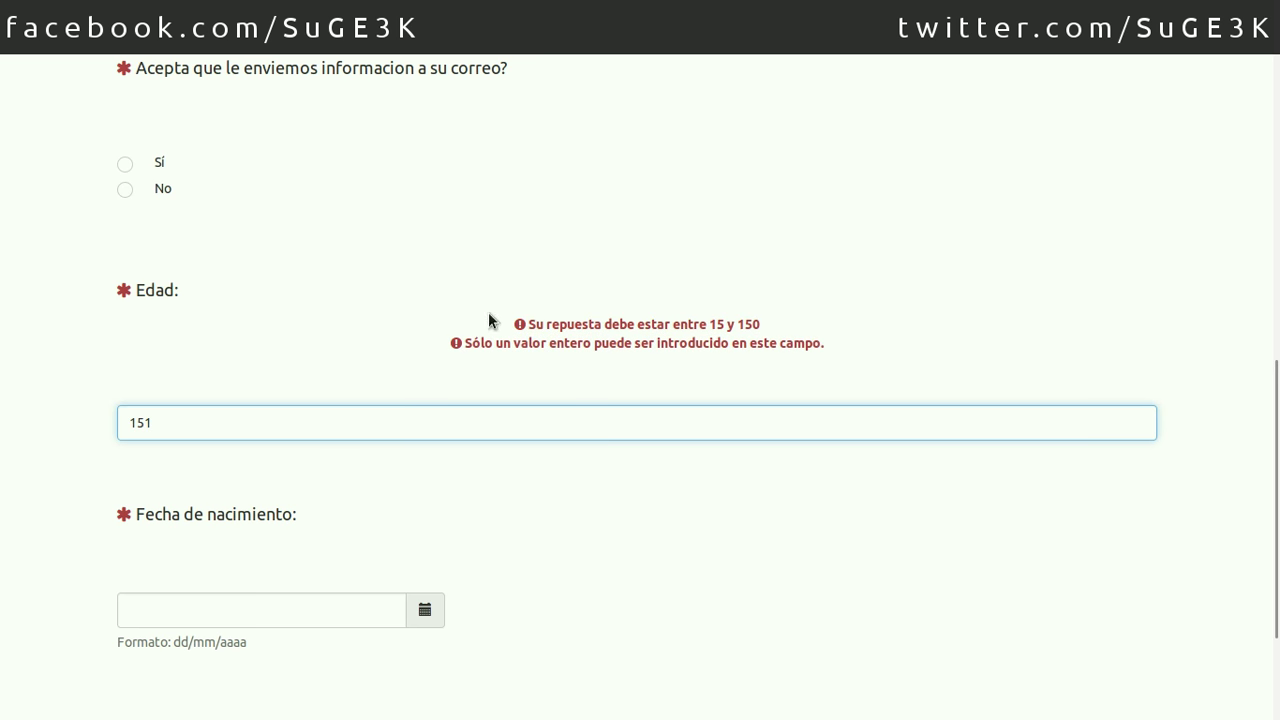
{"action": "left_click_drag", "start_coordinate": [526, 324], "coordinate": [733, 343]}
{"action": "left_click_drag", "start_coordinate": [205, 424], "coordinate": [112, 422]}
{"action": "left_click", "coordinate": [197, 398]}
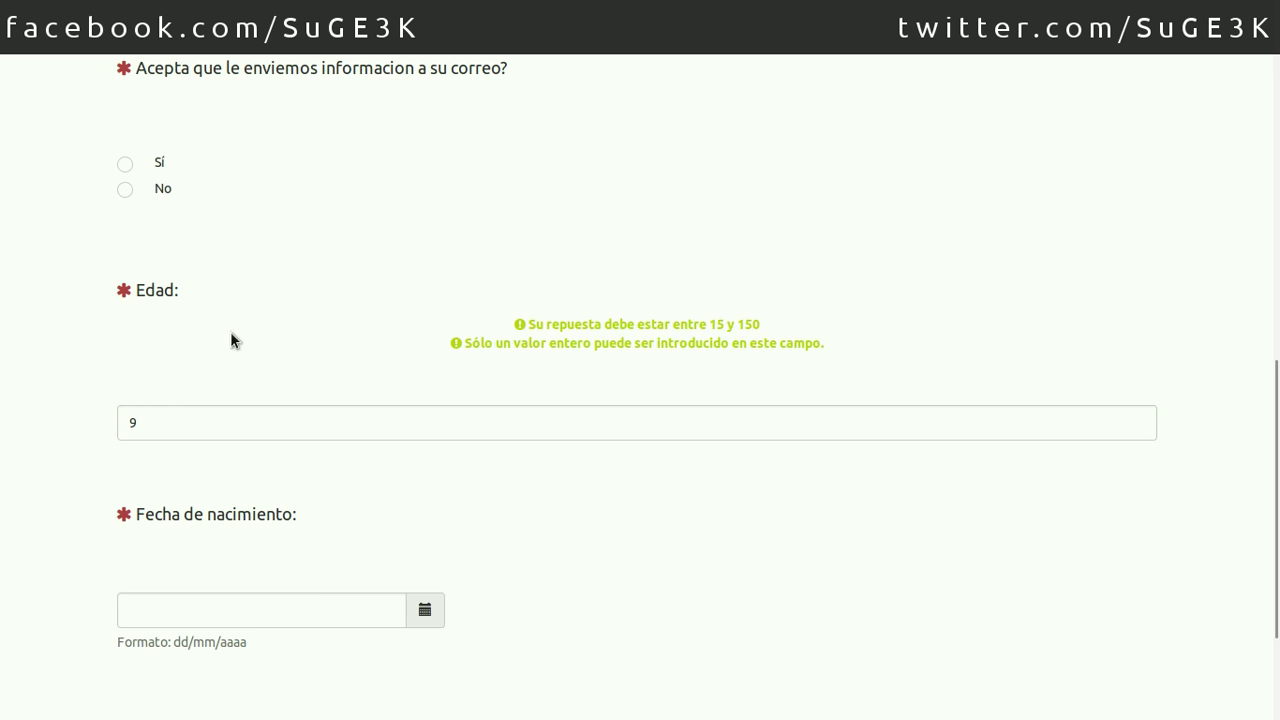
Clear the Edad answer and test its validation with the letters "gh", the value 1 and the value 19
{"action": "key", "text": "BackSpace"}
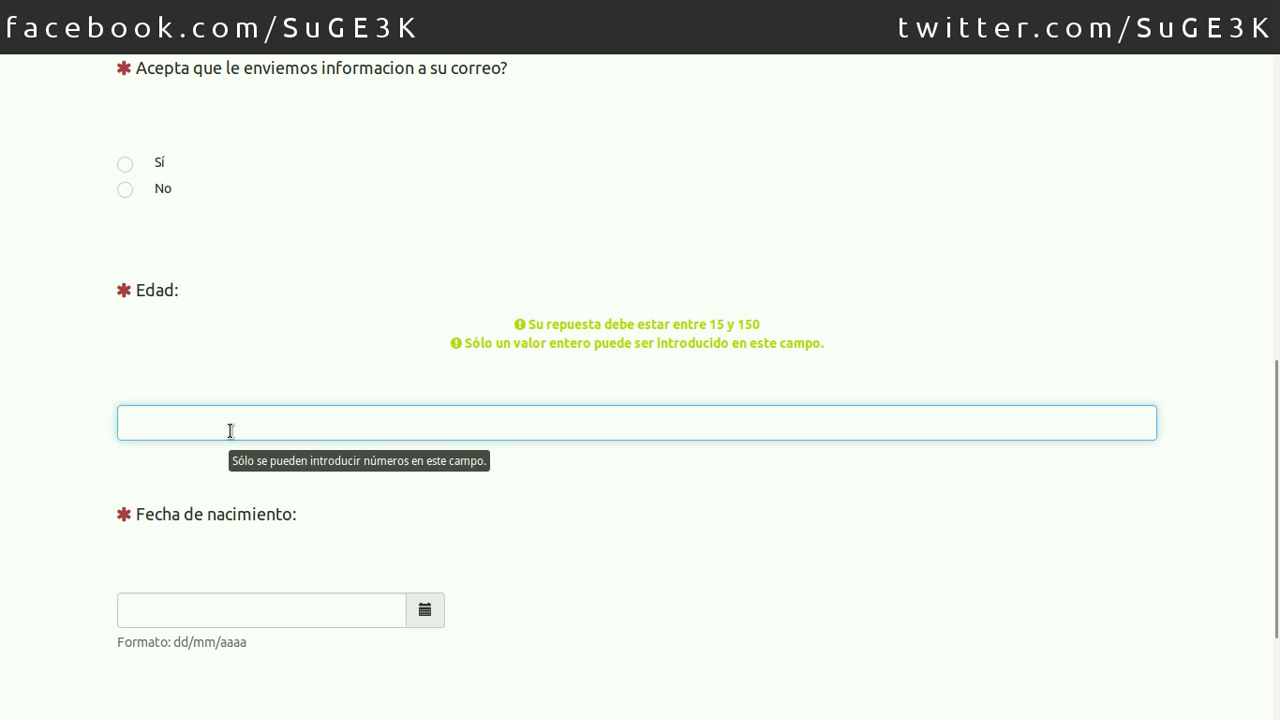
{"action": "type", "text": "96"}
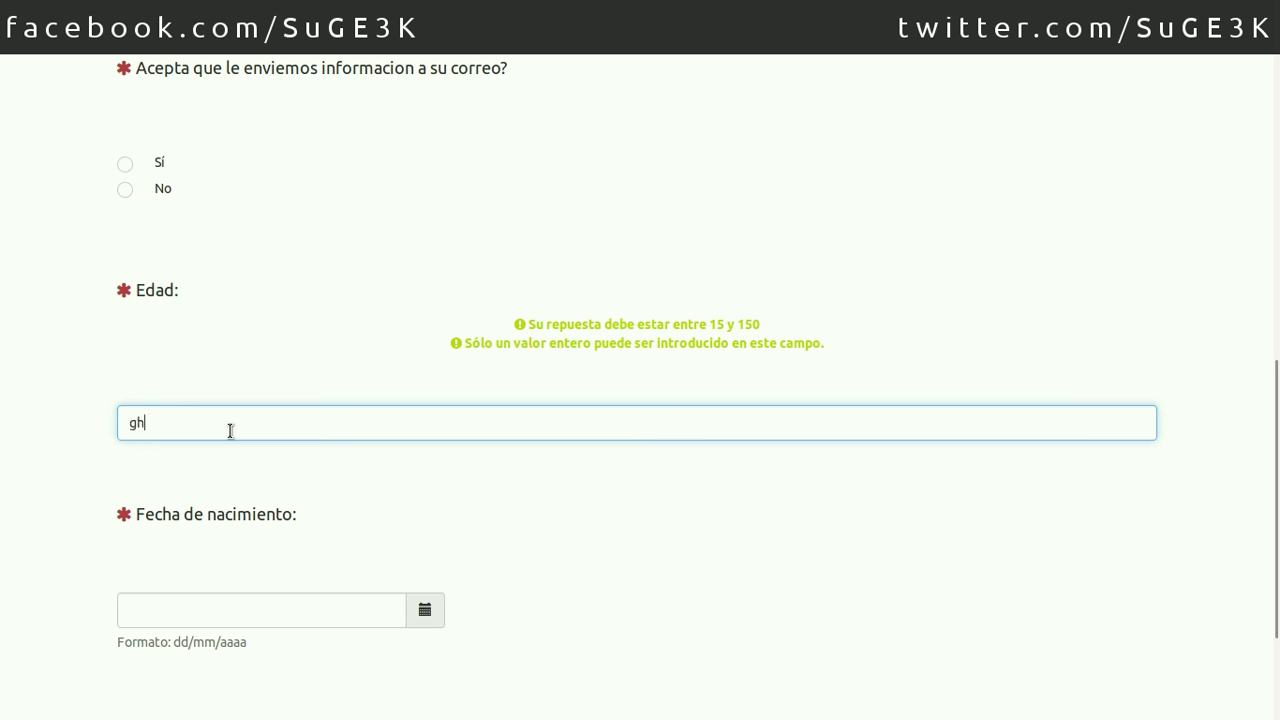
{"action": "key", "text": "BackSpace"}
{"action": "key", "text": "BackSpace"}
{"action": "type", "text": "1"}
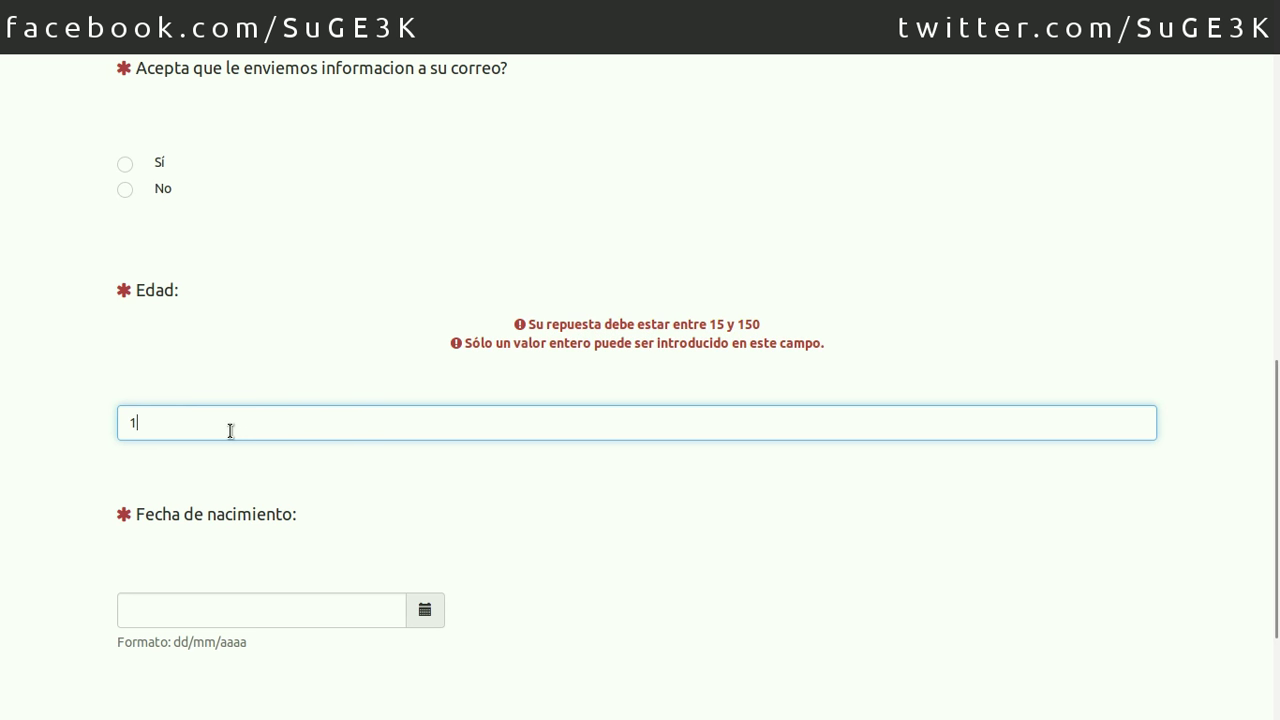
{"action": "type", "text": "9"}
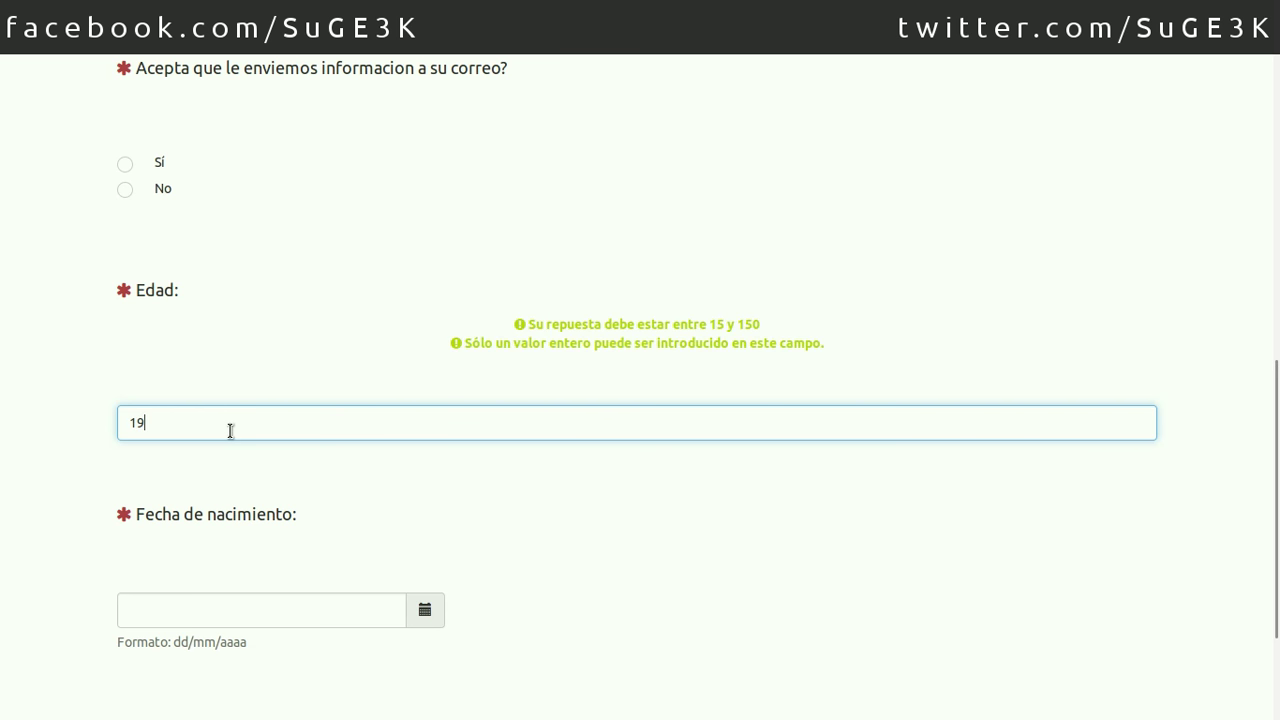
Set the Edad answer to 27 and go on to the Fecha de nacimiento and Pais de Nacimiento questions
{"action": "key", "text": "BackSpace"}
{"action": "key", "text": "BackSpace"}
{"action": "type", "text": "27"}
{"action": "scroll", "coordinate": [343, 425], "scroll_direction": "down", "scroll_amount": 3}
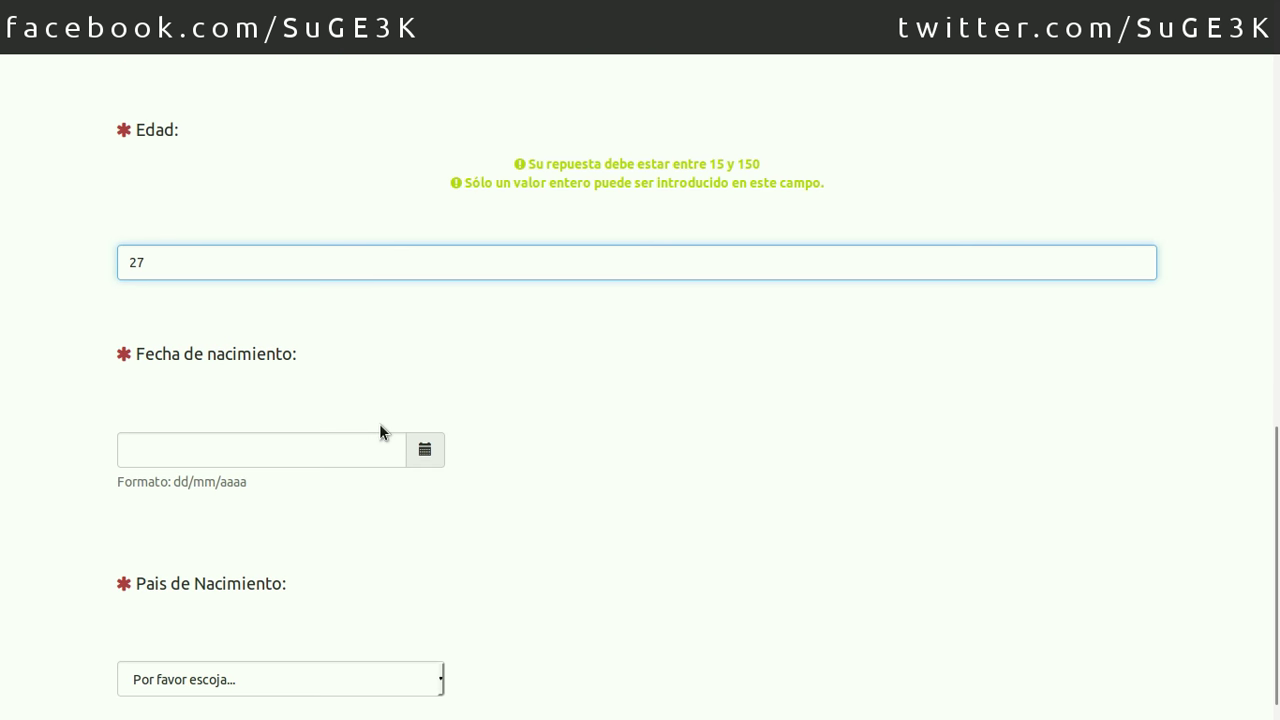
Fill in the Fecha de nacimiento answer by choosing the year, month and day of birth in the date picker
{"action": "left_click", "coordinate": [424, 450]}
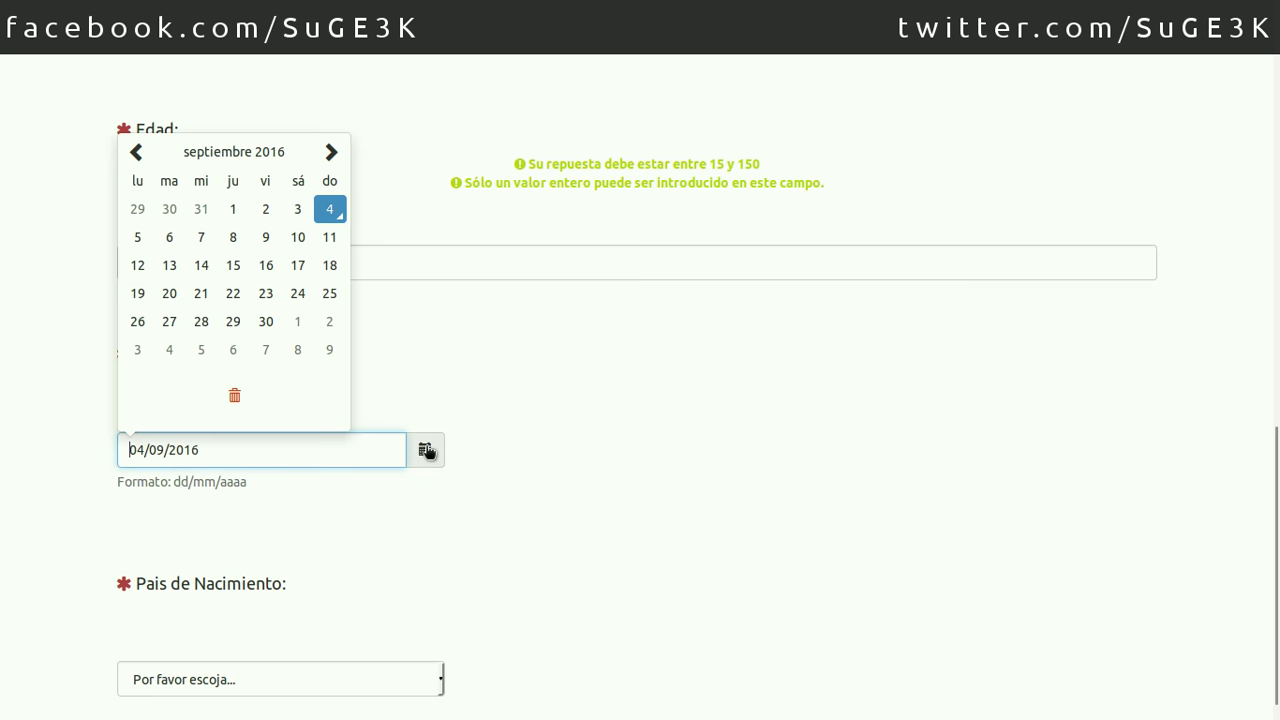
{"action": "left_click", "coordinate": [197, 151]}
{"action": "left_click", "coordinate": [197, 176]}
{"action": "left_click", "coordinate": [197, 176]}
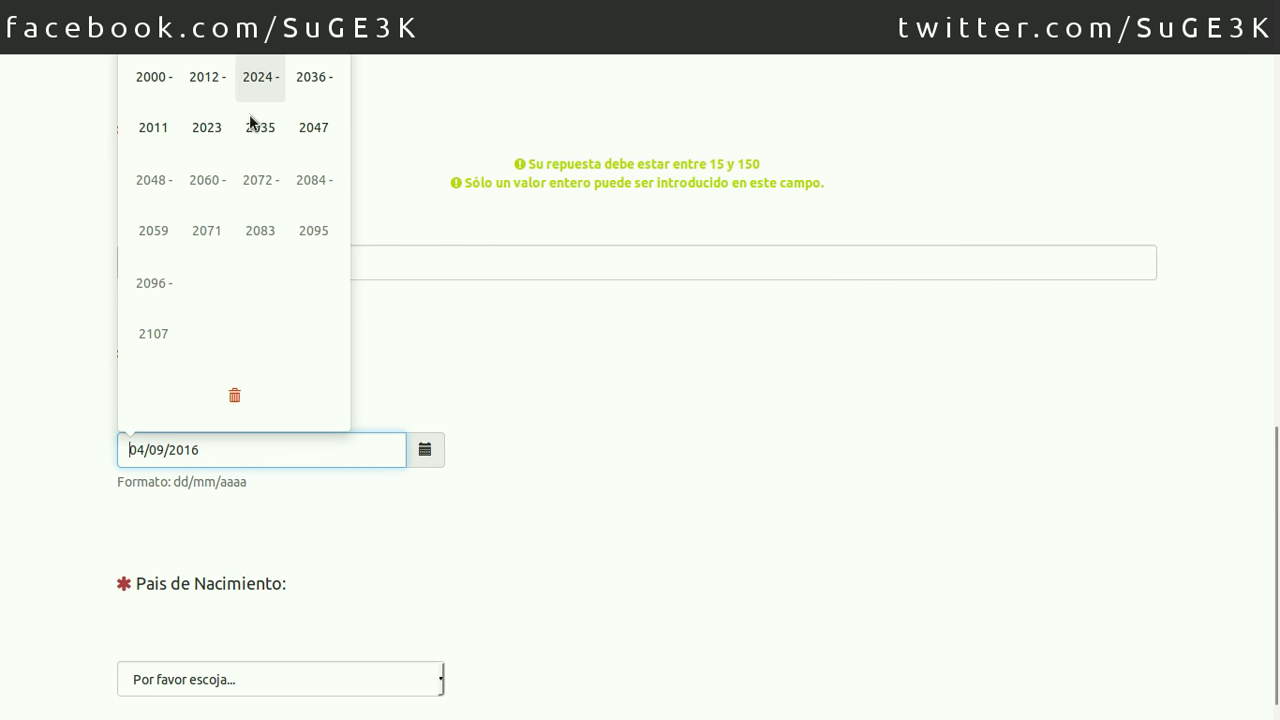
{"action": "left_click", "coordinate": [168, 85]}
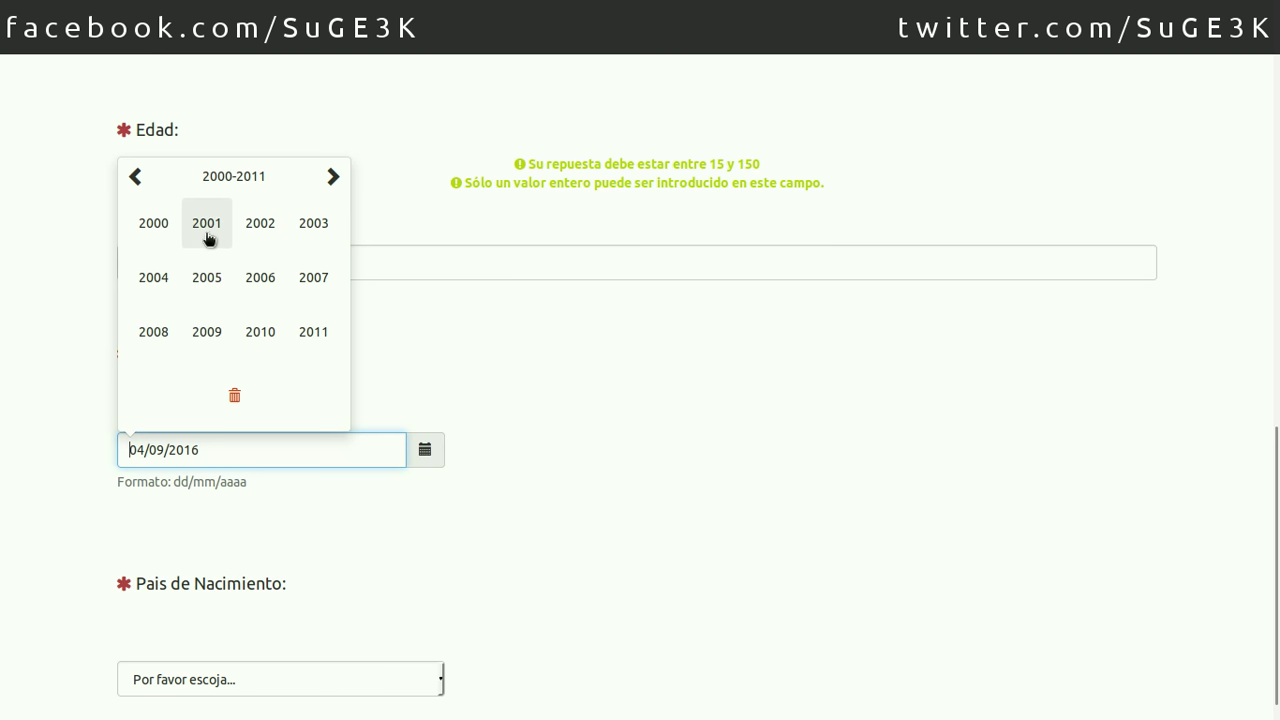
{"action": "left_click", "coordinate": [207, 232]}
{"action": "left_click", "coordinate": [214, 331]}
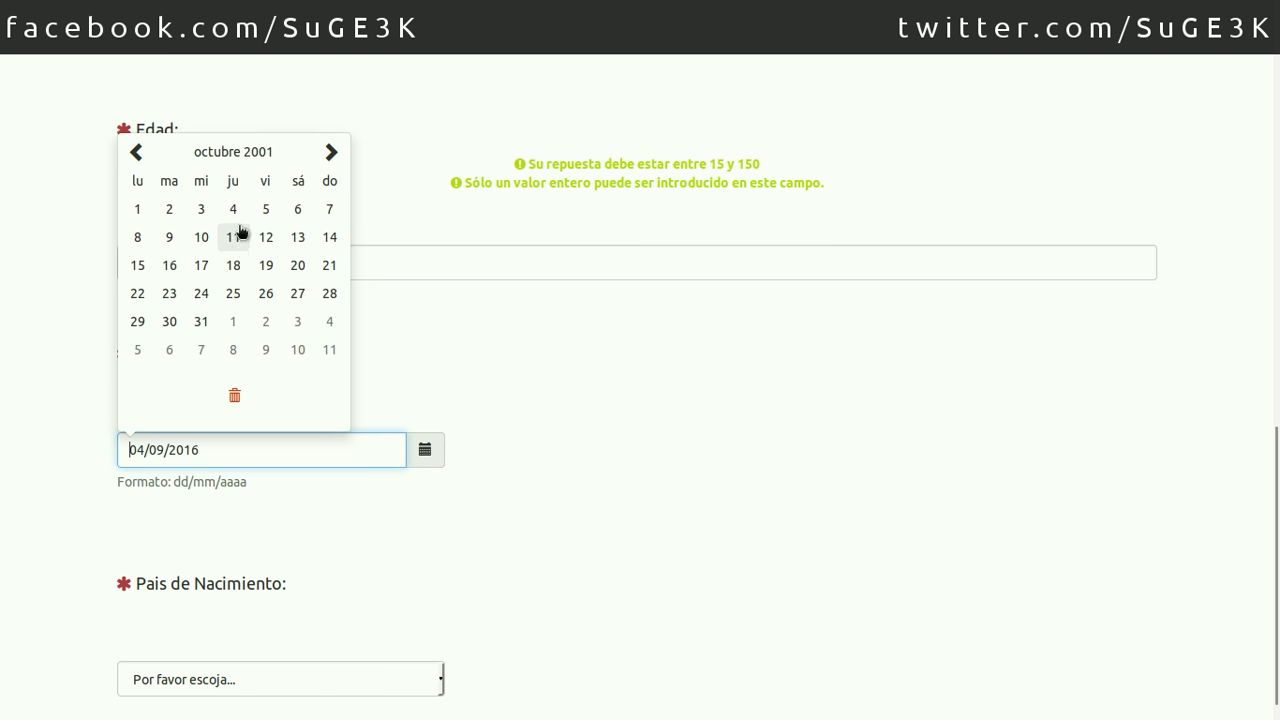
{"action": "left_click", "coordinate": [238, 237]}
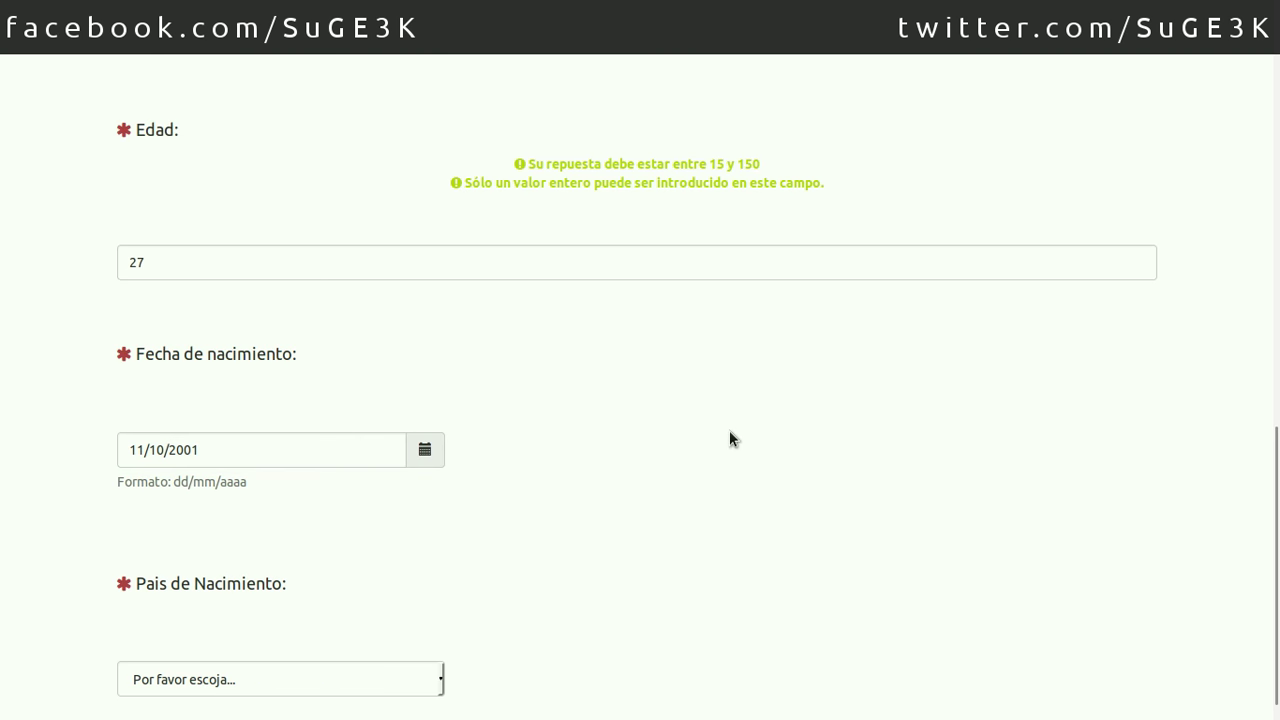
Choose Otro for the Pais de Nacimiento question and look through its country list again without changing the choice
{"action": "scroll", "coordinate": [730, 432], "scroll_direction": "down", "scroll_amount": 1}
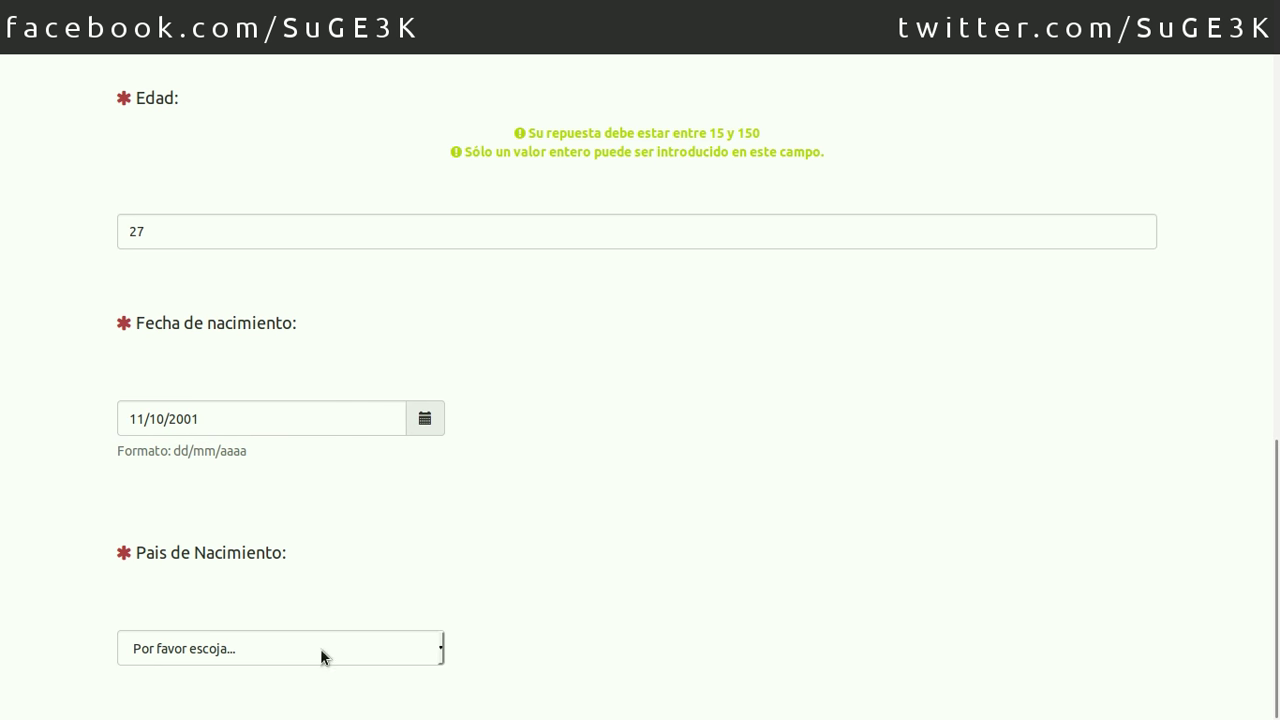
{"action": "left_click", "coordinate": [187, 656]}
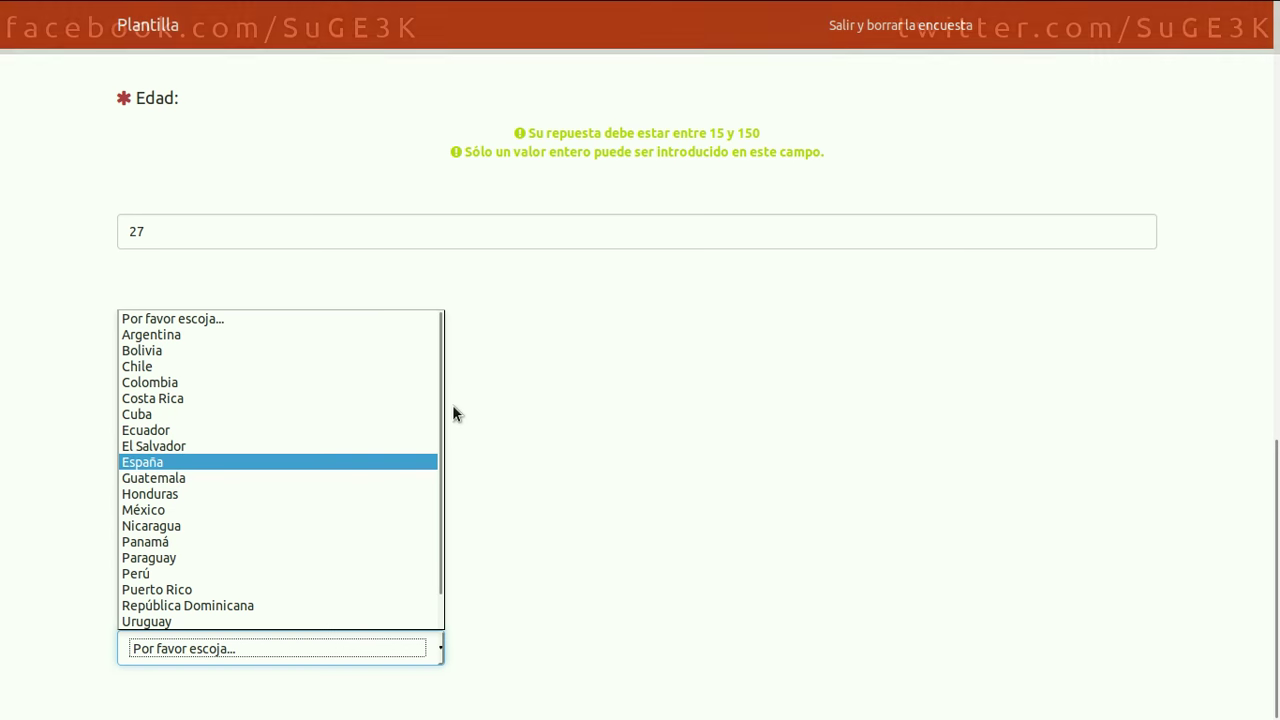
{"action": "scroll", "coordinate": [439, 396], "scroll_direction": "down", "scroll_amount": 1}
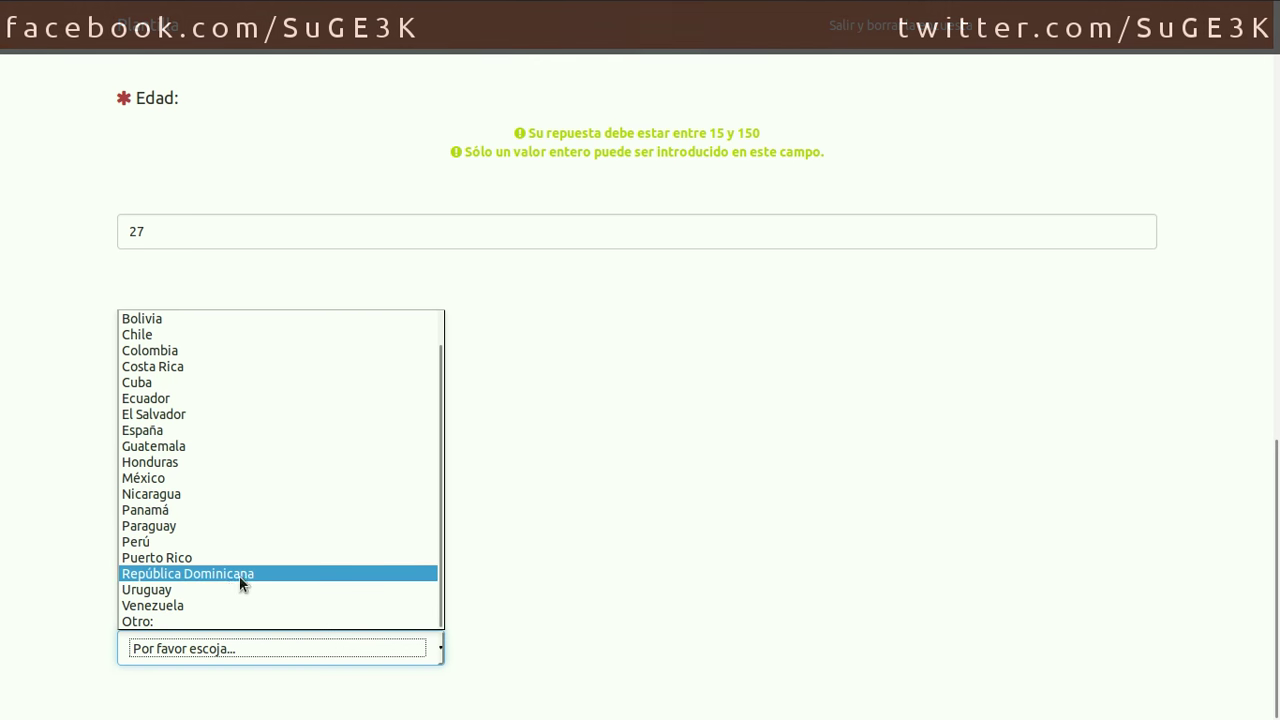
{"action": "left_click", "coordinate": [159, 617]}
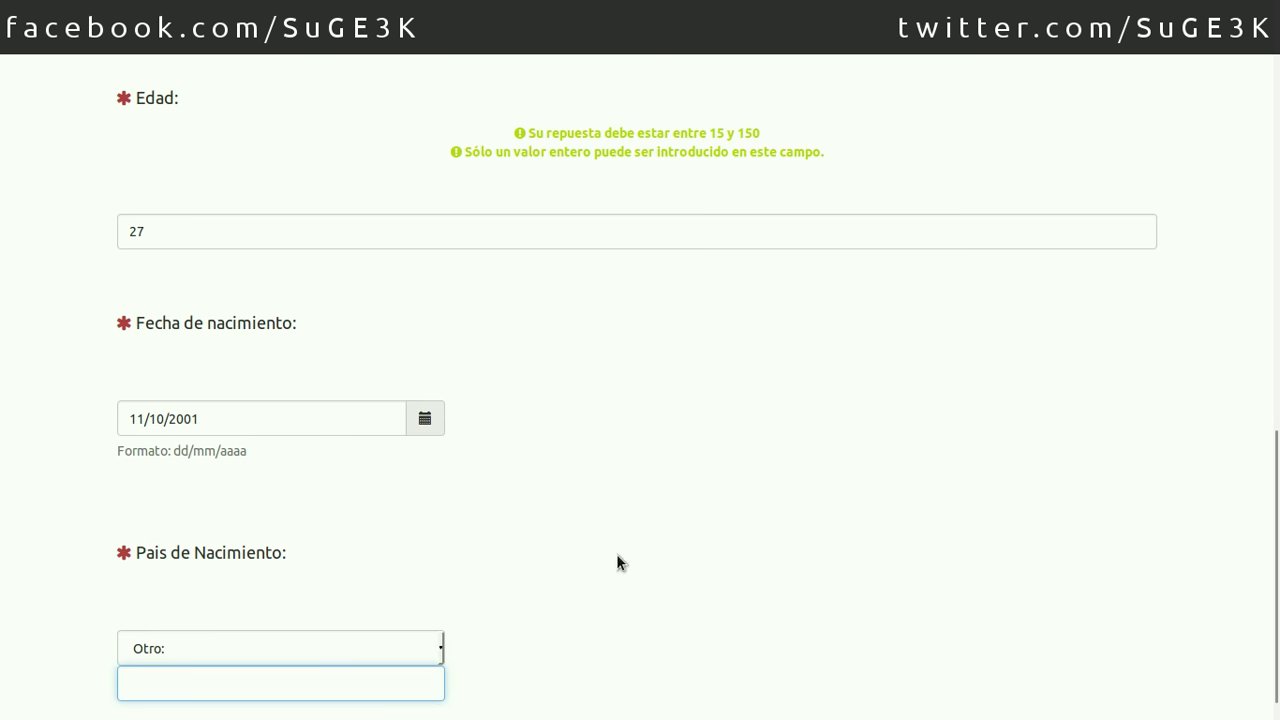
{"action": "left_click", "coordinate": [349, 646]}
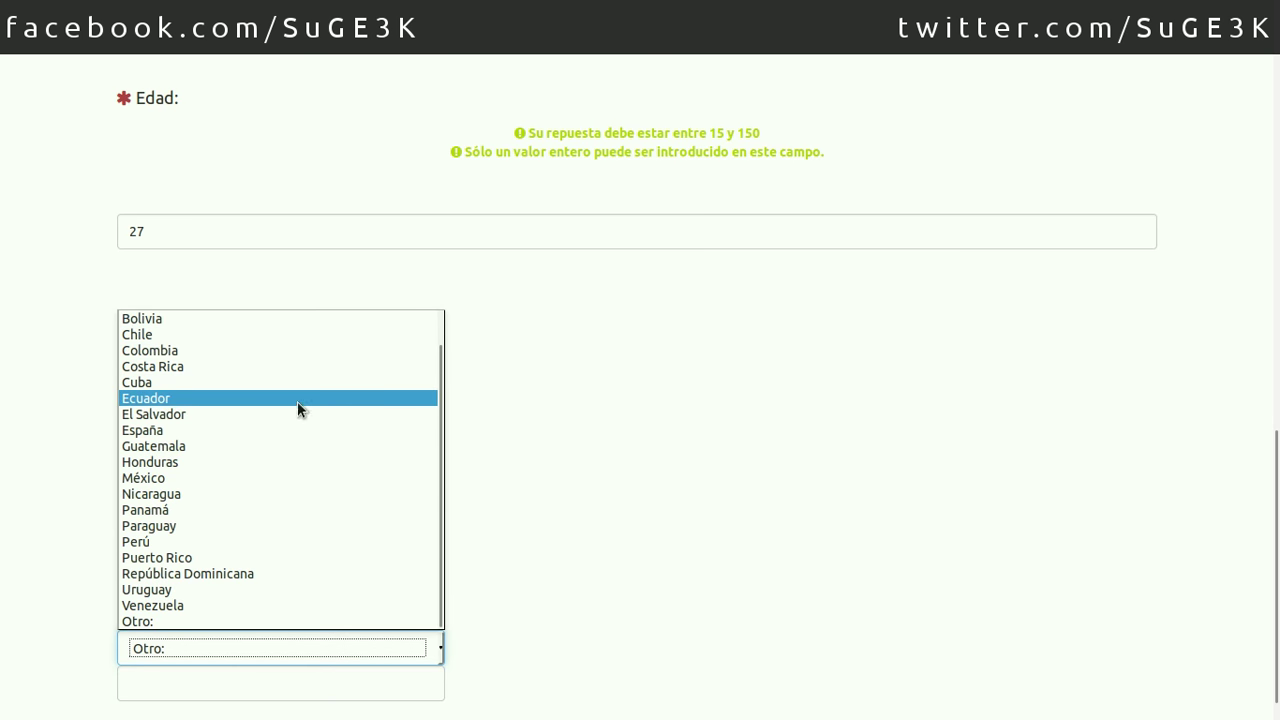
{"action": "left_click", "coordinate": [915, 356]}
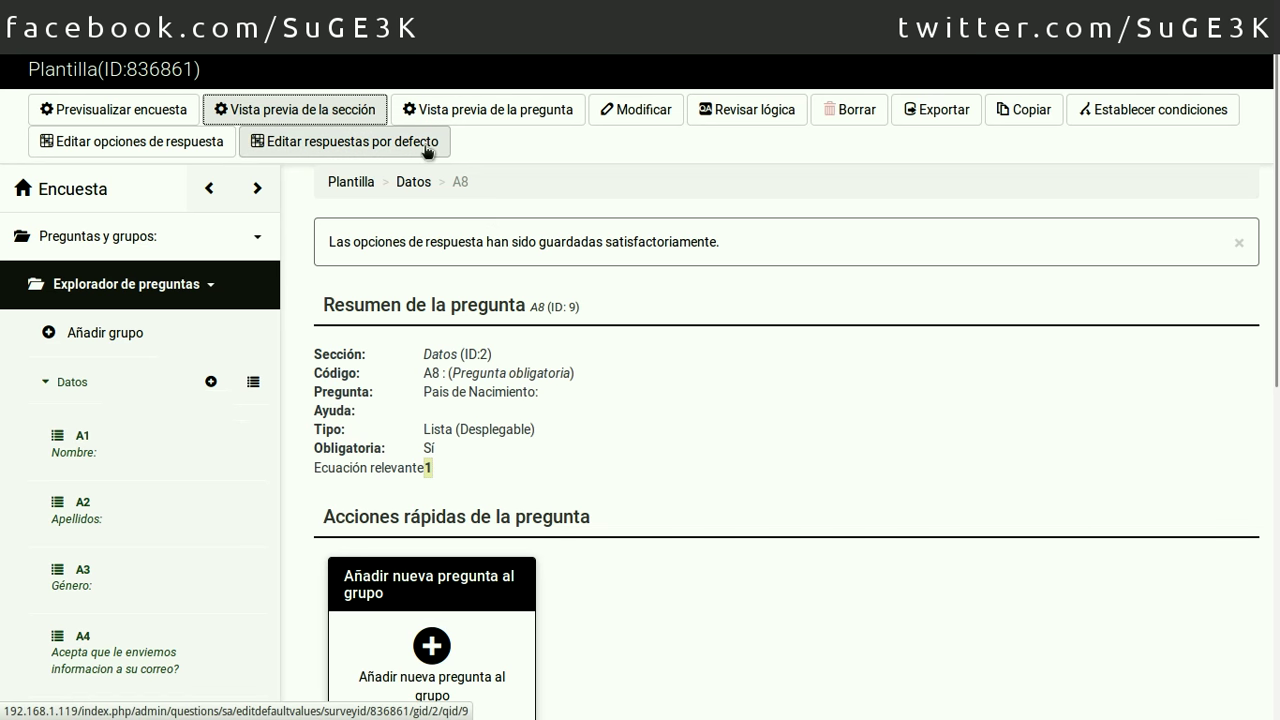
Set the default answer of question A8 (Pais de Nacimiento) to Colombia, then save and close the default values
{"action": "left_click", "coordinate": [427, 143]}
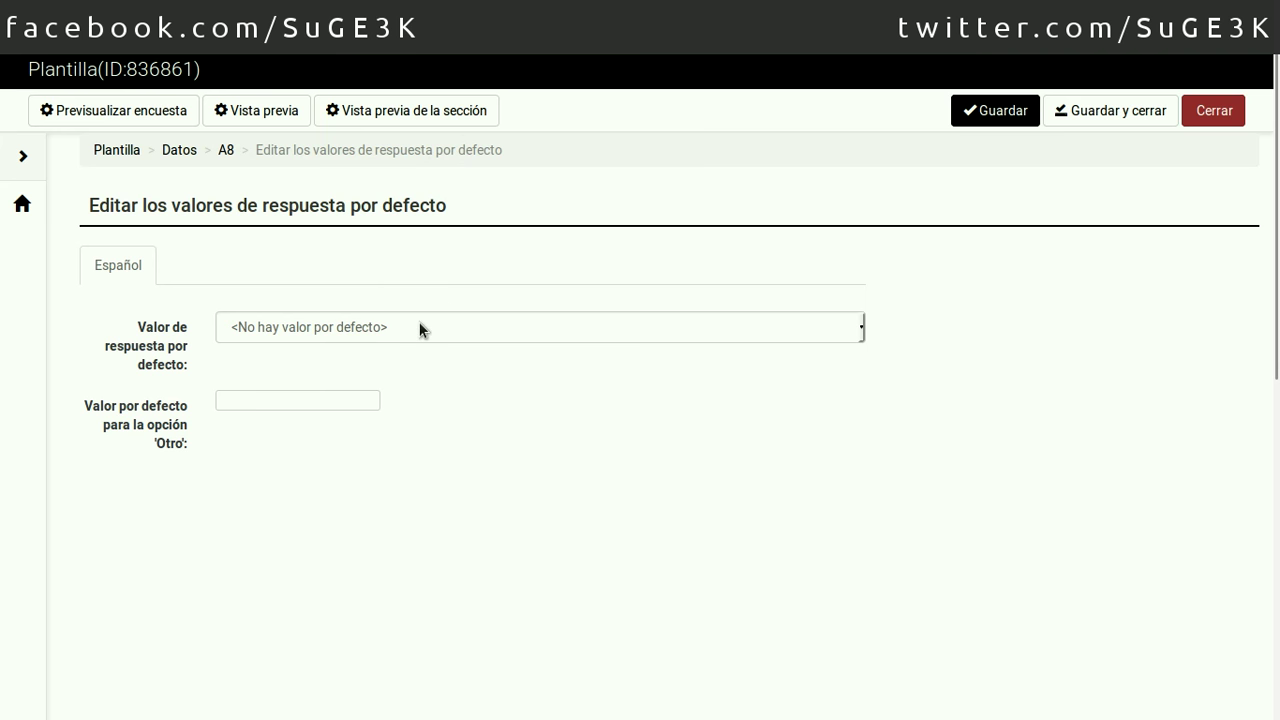
{"action": "left_click", "coordinate": [421, 330]}
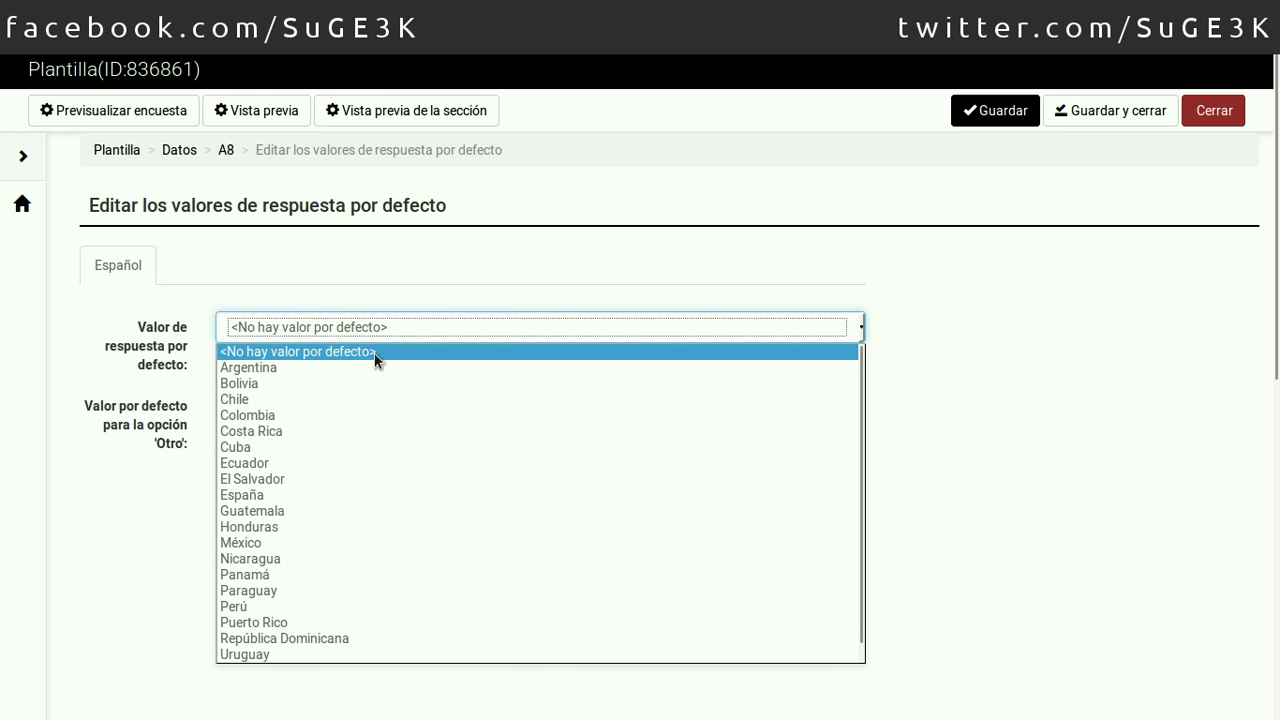
{"action": "left_click", "coordinate": [299, 416]}
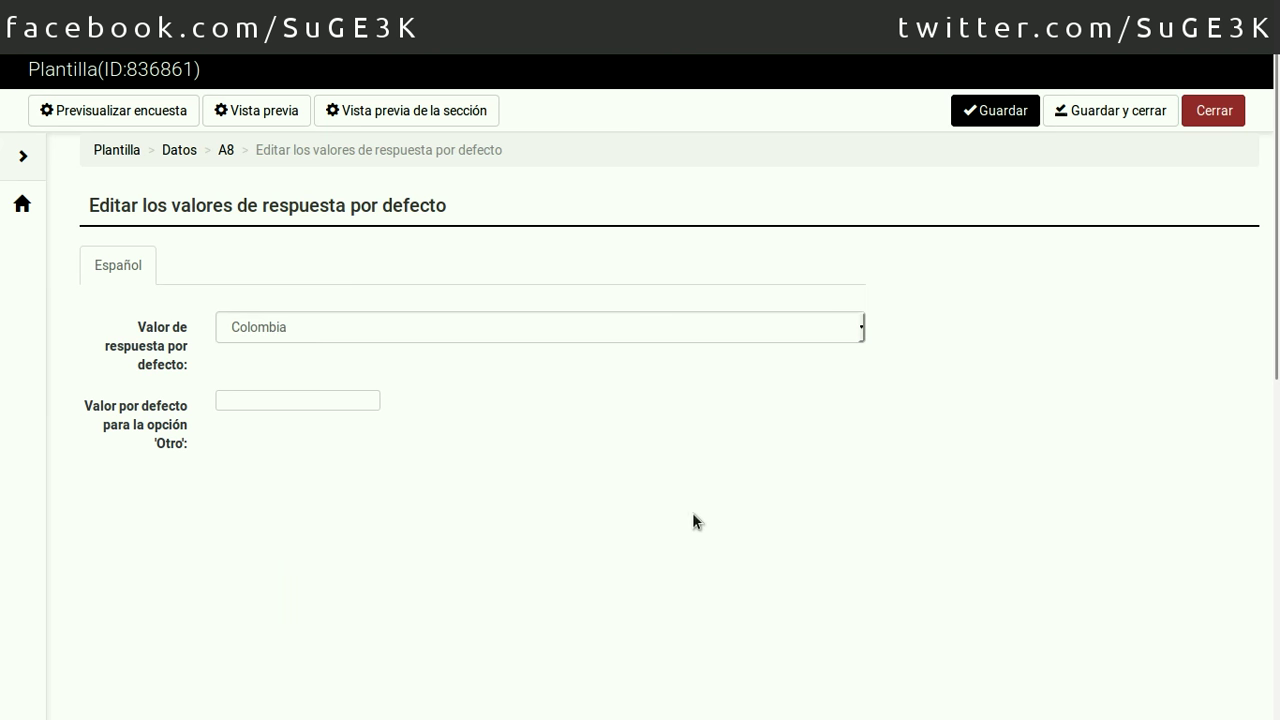
{"action": "left_click", "coordinate": [1080, 112]}
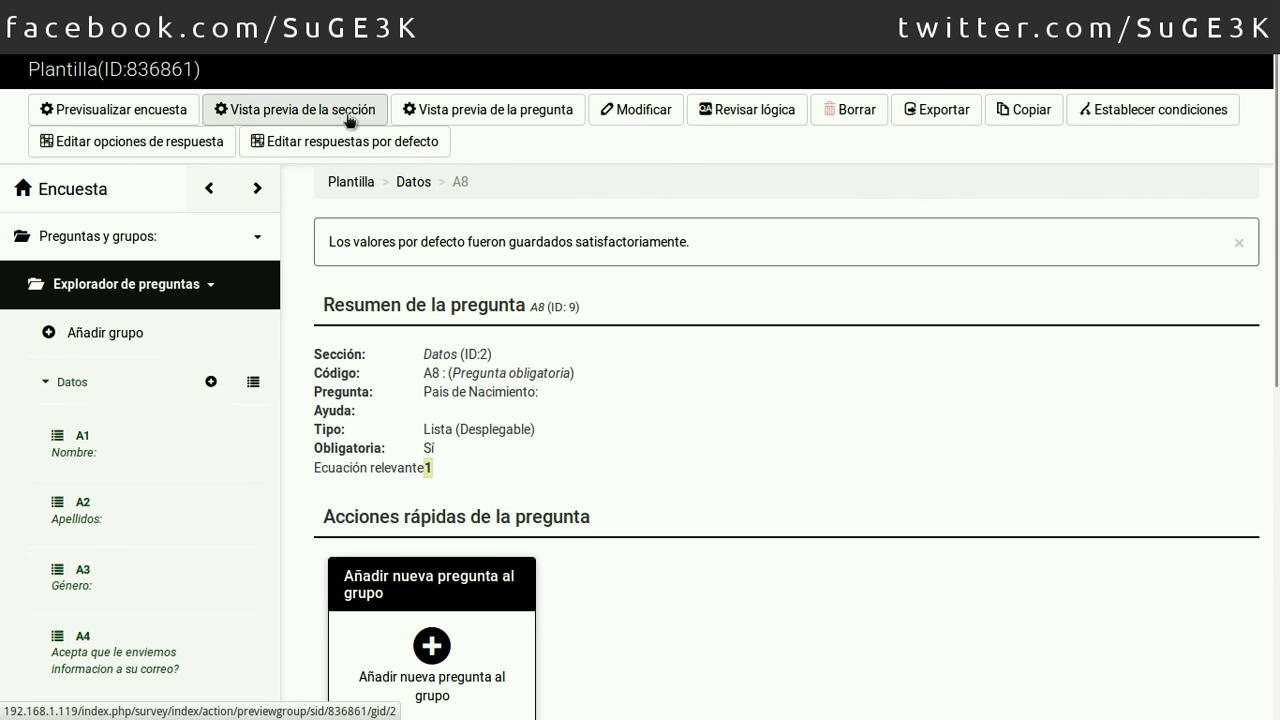
Preview the Datos section again and check the preselected answer of the Pais de Nacimiento question
{"action": "left_click", "coordinate": [348, 118]}
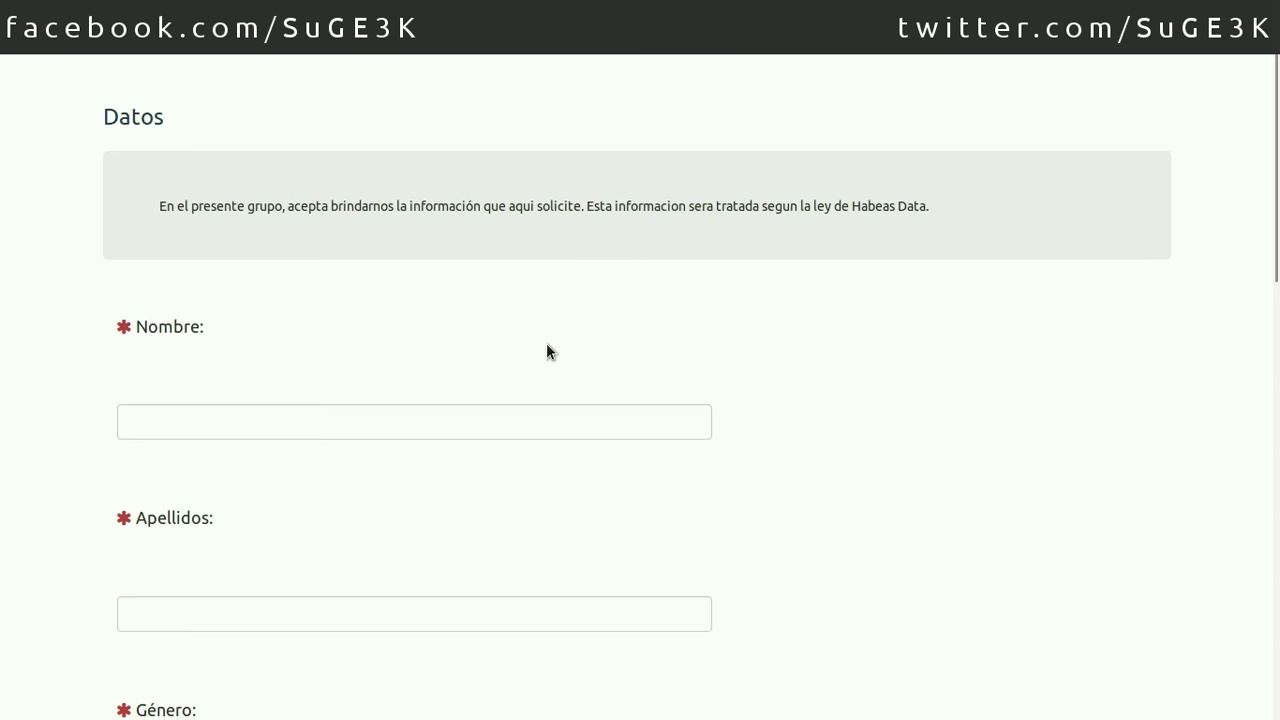
{"action": "scroll", "coordinate": [860, 360], "scroll_direction": "down", "scroll_amount": 4}
{"action": "scroll", "coordinate": [1168, 378], "scroll_direction": "down", "scroll_amount": 8}
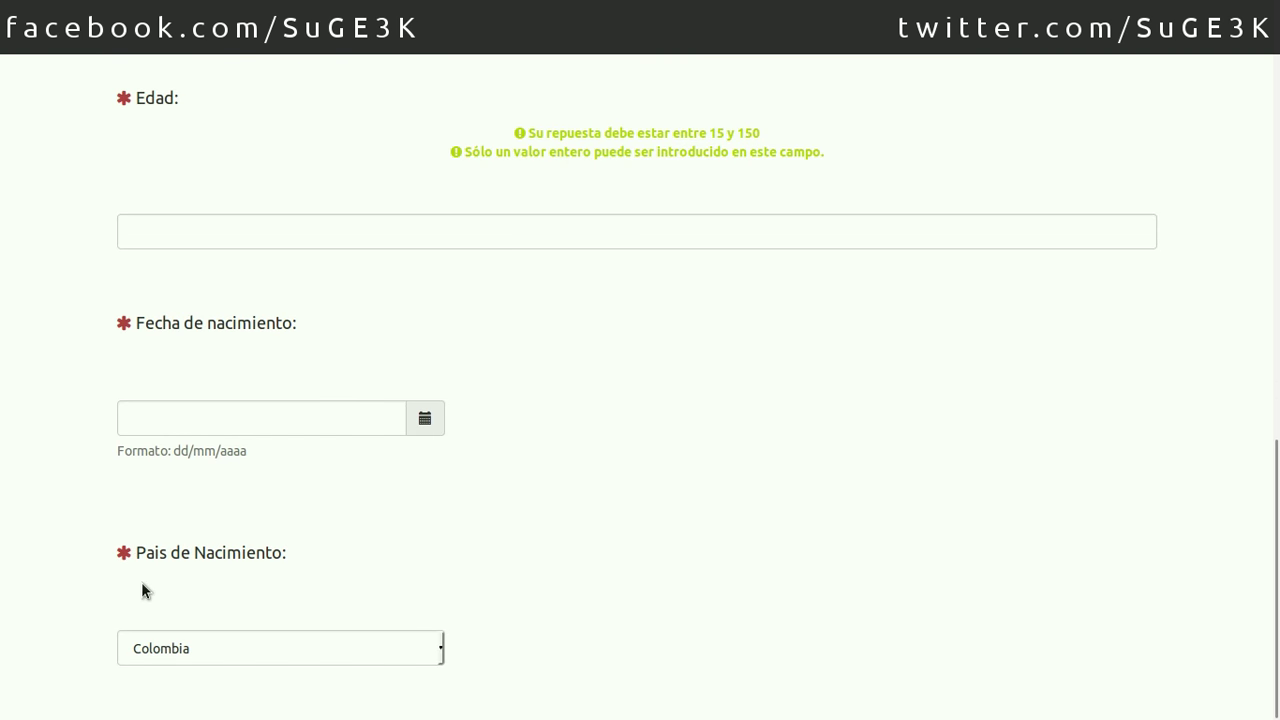
{"action": "left_click", "coordinate": [180, 650]}
{"action": "left_click", "coordinate": [179, 643]}
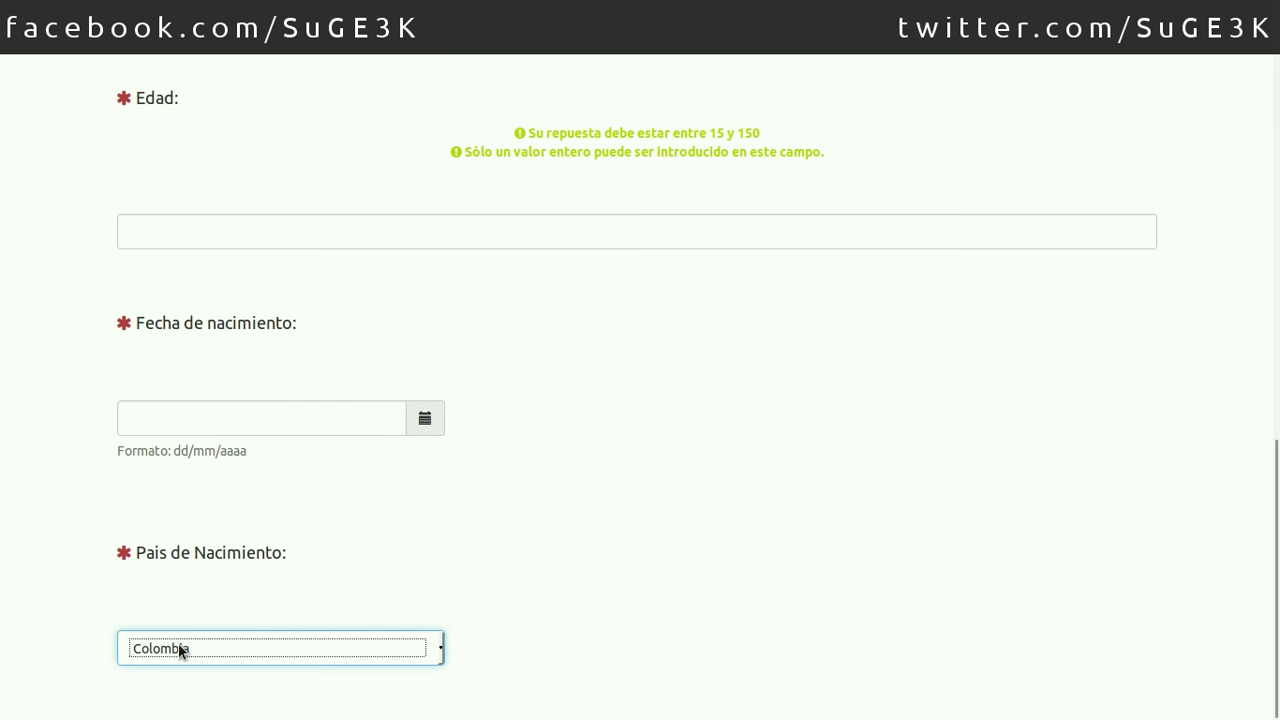